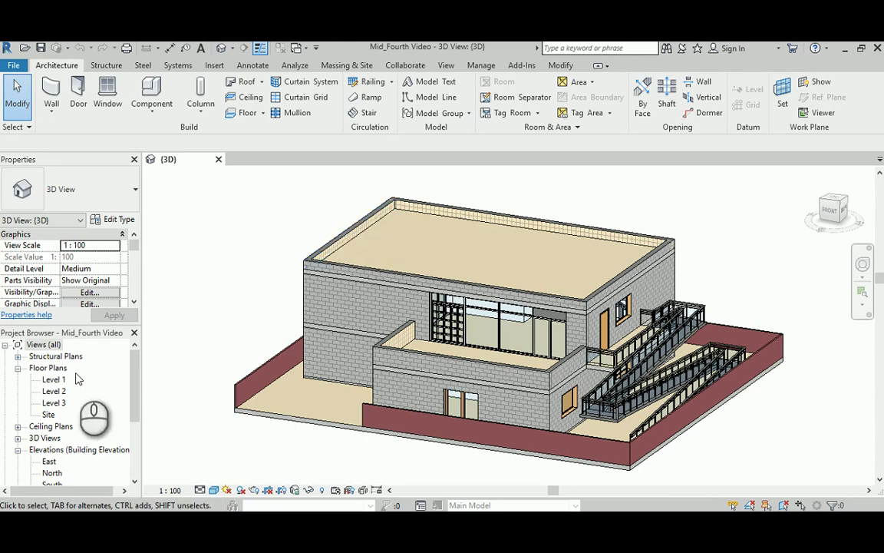
# - Open the Level 1 floor plan and delete the existing dimension strings across the numbered and lettered grids
pyautogui.doubleClick(52, 380)
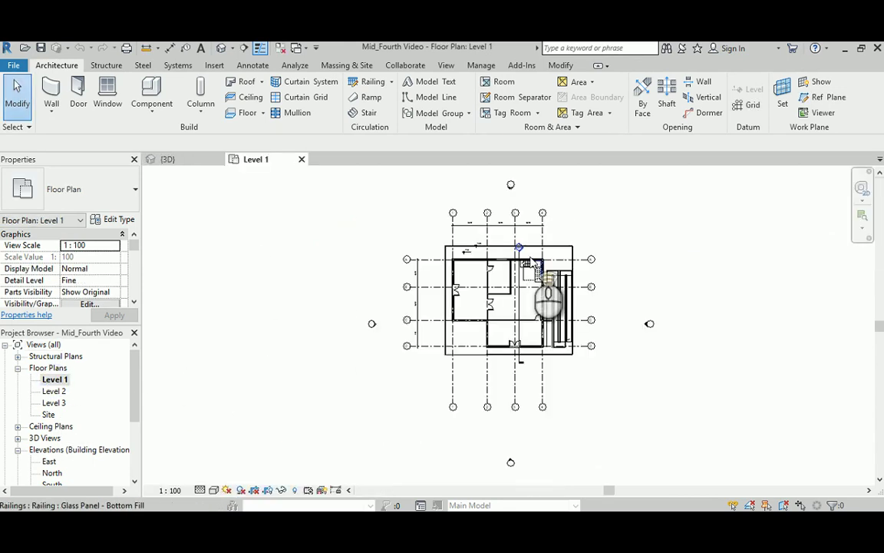
pyautogui.scroll(4, 431, 225)
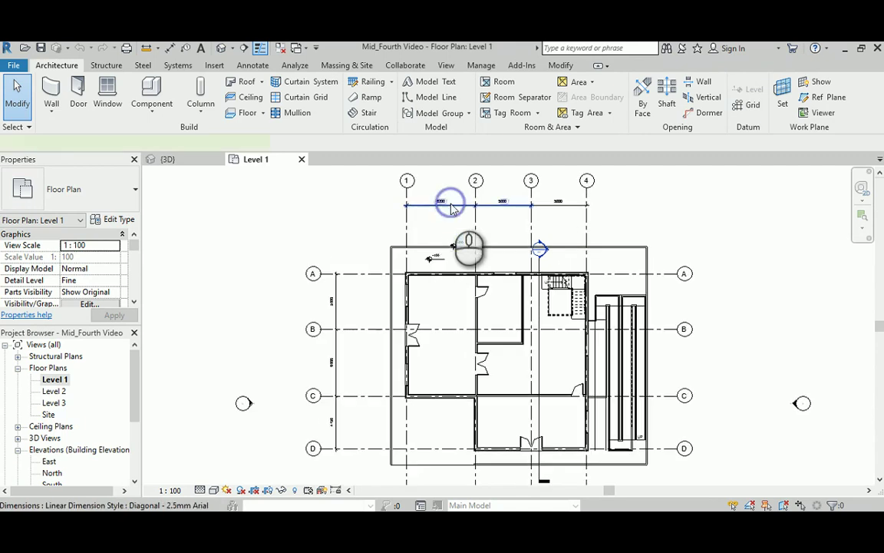
pyautogui.click(451, 206)
pyautogui.press('Delete')
pyautogui.click(558, 202)
pyautogui.press('Delete')
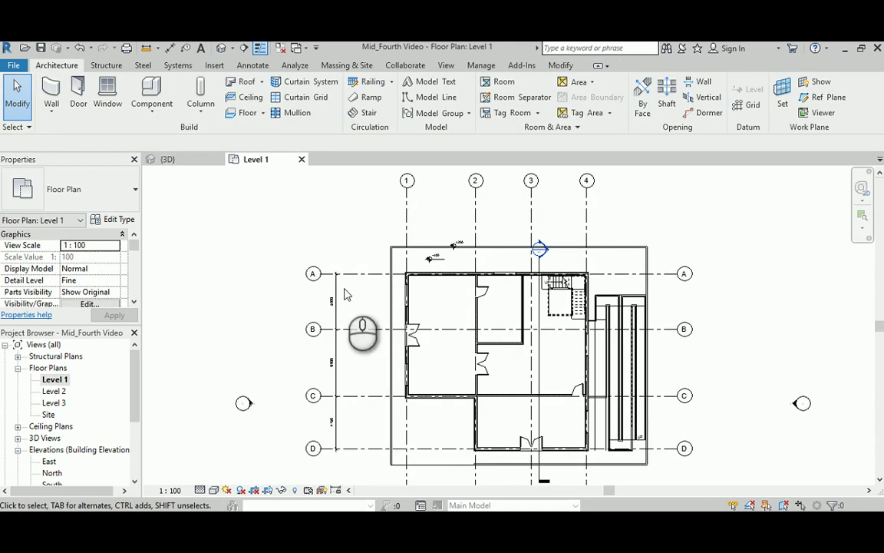
pyautogui.click(336, 294)
pyautogui.press('Delete')
pyautogui.moveTo(405, 433); pyautogui.dragTo(399, 407, button='middle')
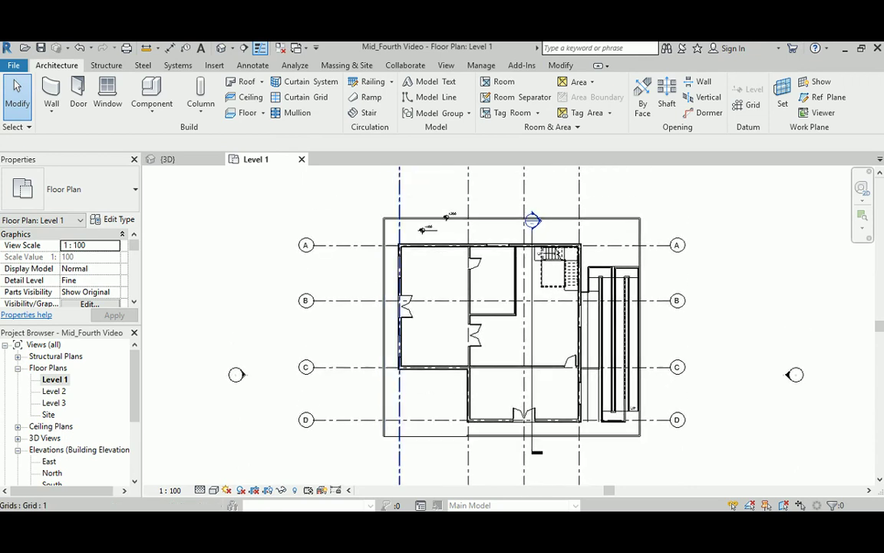
# - Check the dimensioned Level 1 reference drawing in the PowerPoint slide show, and return to the Revit model
pyautogui.hotkey('alt', 'Tab')
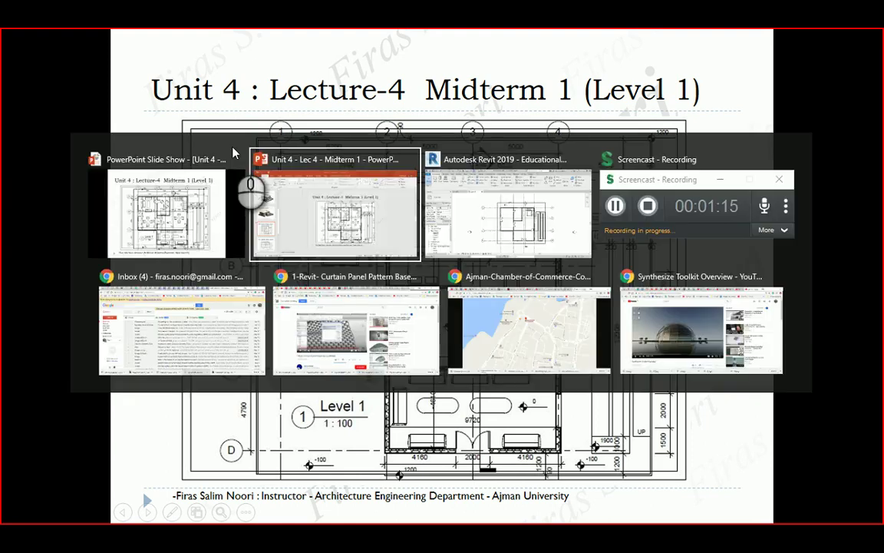
pyautogui.hotkey('alt', 'Tab')
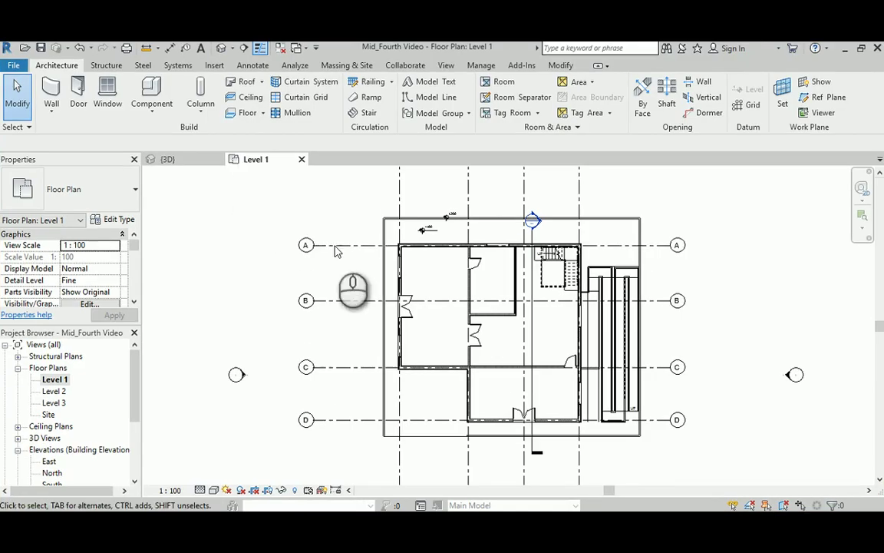
# - Place an Aligned dimension string across grids 1, 2, 3 and 4 above the building, outside the boundary wall
pyautogui.moveTo(471, 326); pyautogui.dragTo(466, 386, button='middle')
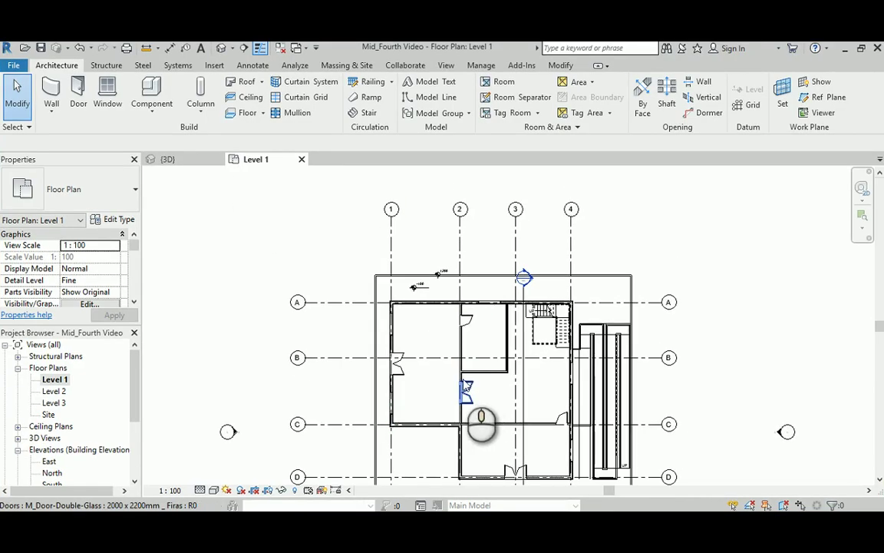
pyautogui.click(252, 66)
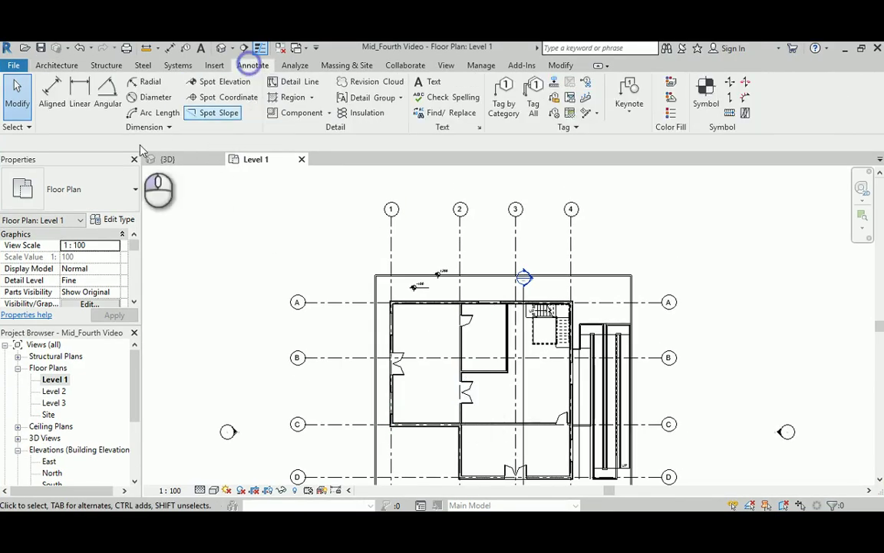
pyautogui.click(52, 95)
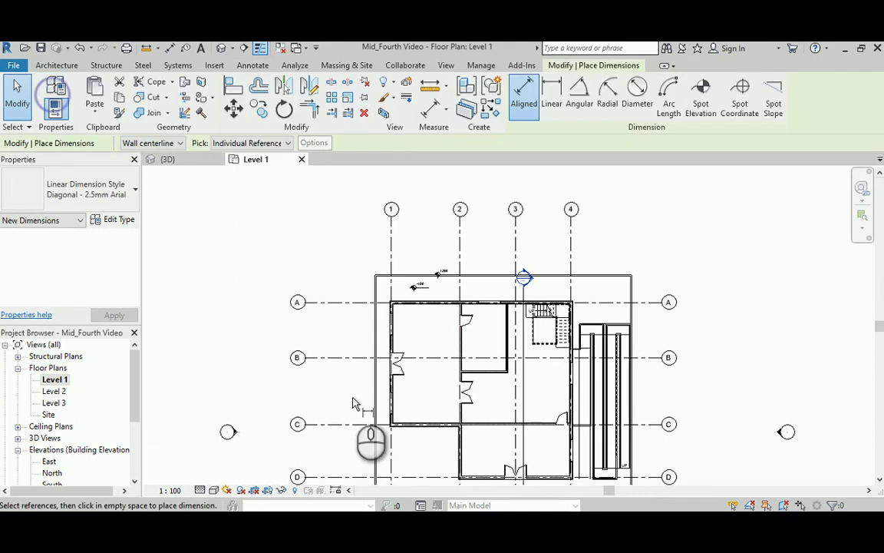
pyautogui.moveTo(355, 404); pyautogui.dragTo(342, 372, button='middle')
pyautogui.scroll(3, 426, 268)
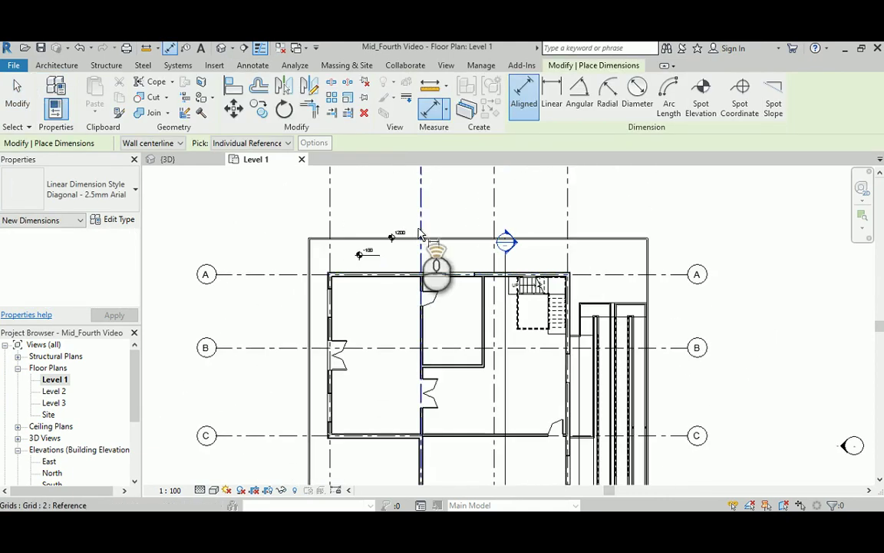
pyautogui.moveTo(435, 267); pyautogui.dragTo(415, 325, button='middle')
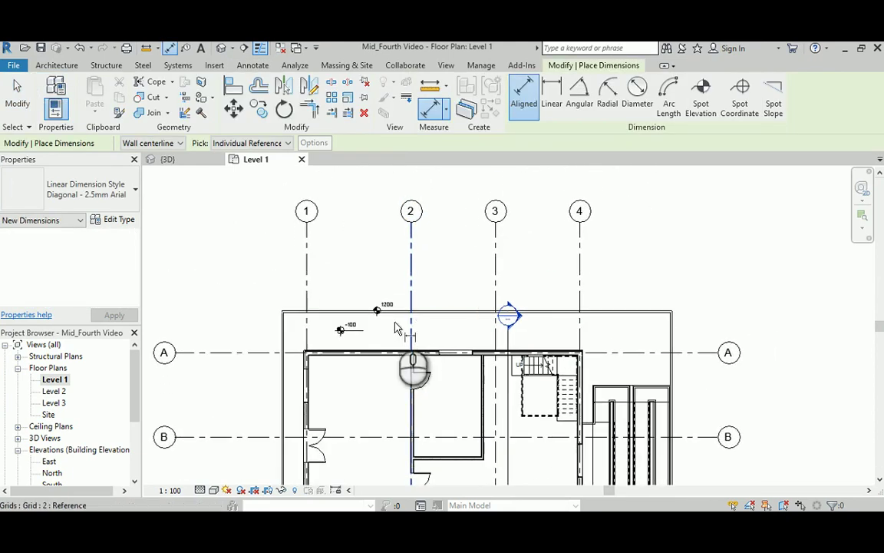
pyautogui.click(305, 263)
pyautogui.click(411, 259)
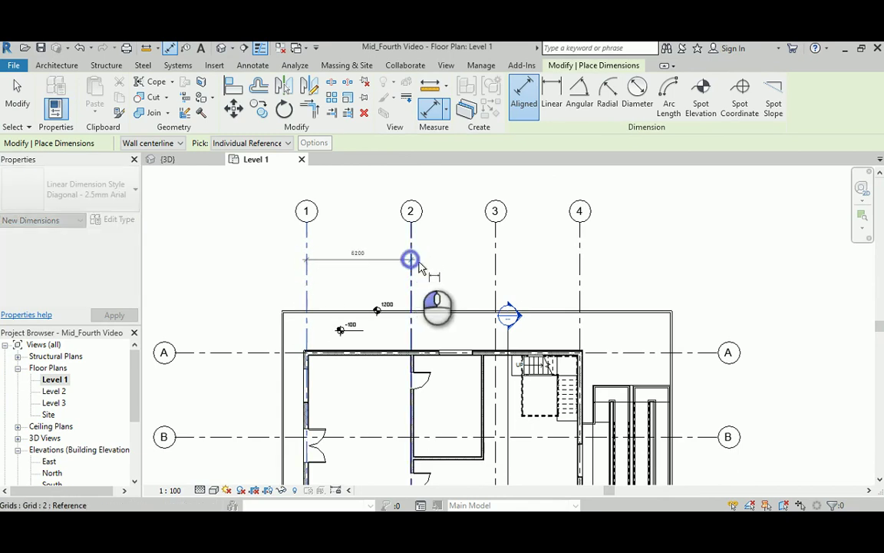
pyautogui.click(495, 263)
pyautogui.click(579, 263)
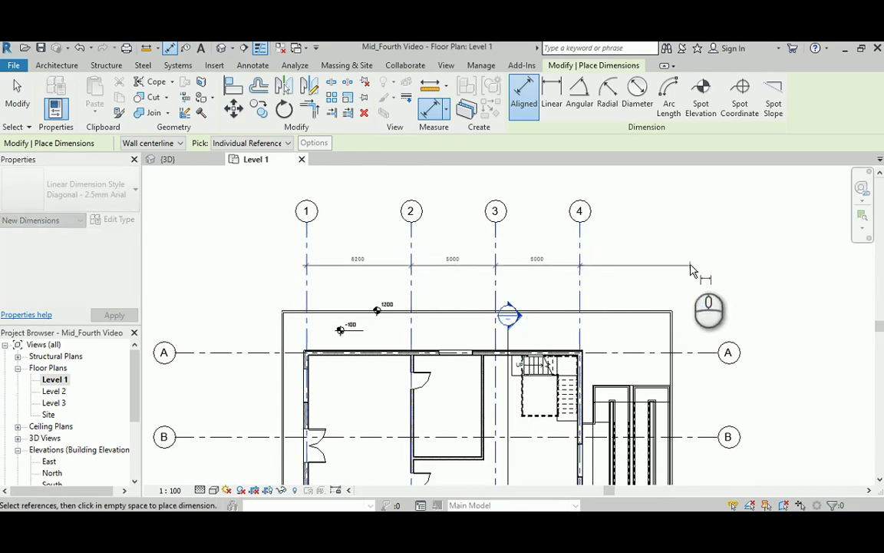
pyautogui.click(689, 254)
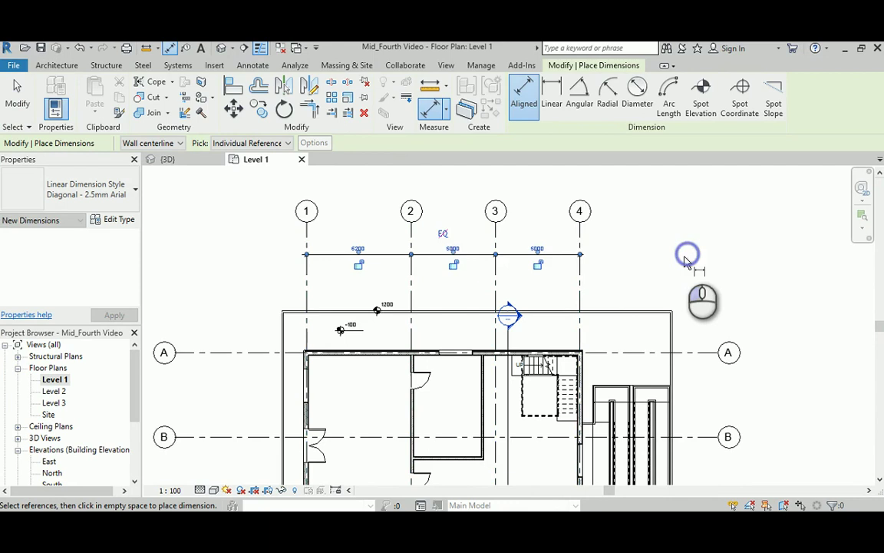
pyautogui.scroll(1, 407, 282)
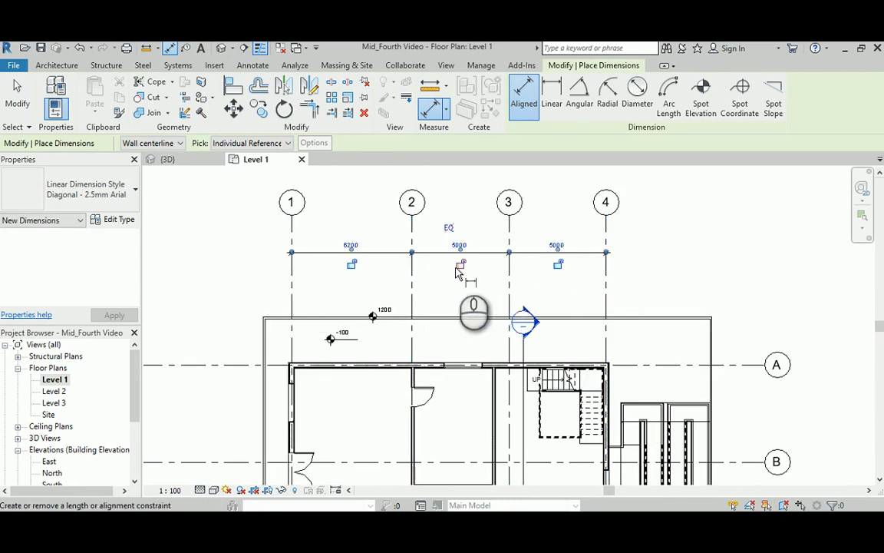
pyautogui.rightClick(243, 241)
pyautogui.press('Escape')
pyautogui.rightClick(238, 238)
pyautogui.click(272, 246)
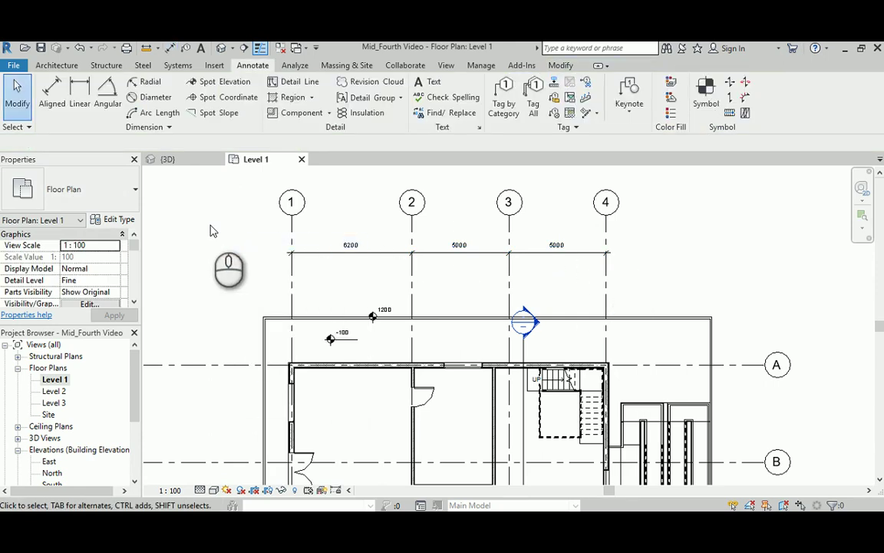
# - Add an Aligned dimension string along the grid A exterior wall, referencing its outer end faces and both window edges
pyautogui.click(51, 90)
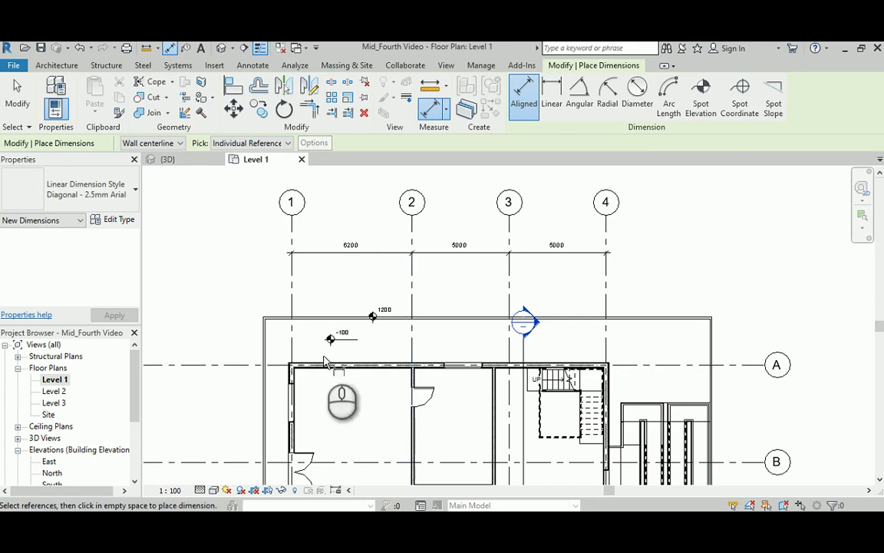
pyautogui.scroll(3, 311, 376)
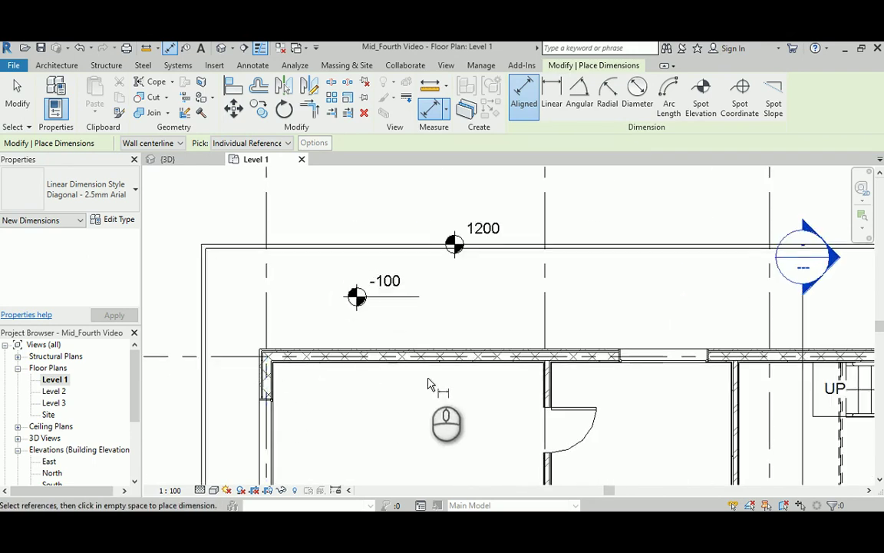
pyautogui.moveTo(430, 385); pyautogui.dragTo(376, 371, button='middle')
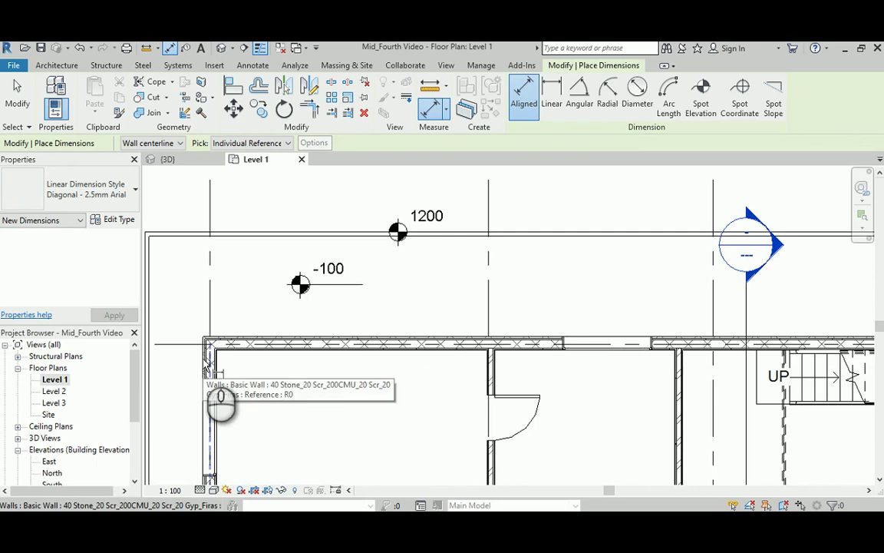
pyautogui.scroll(2, 207, 370)
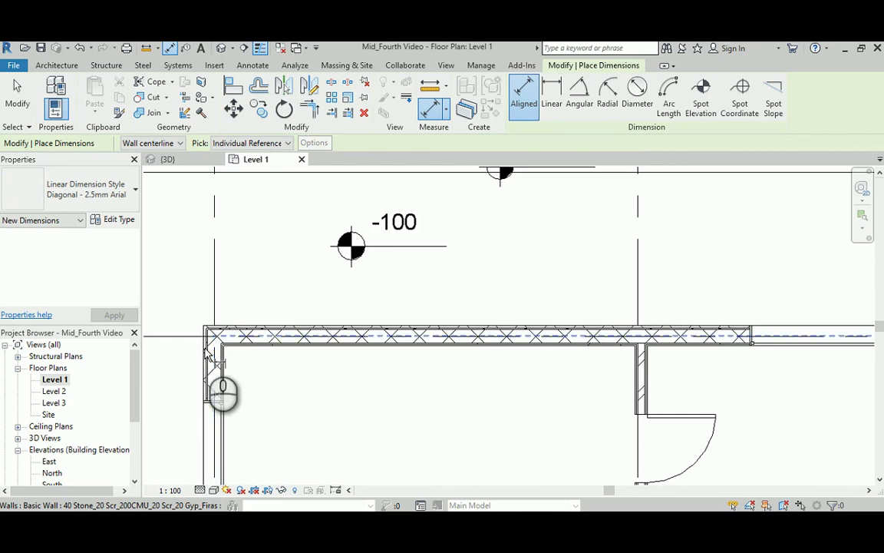
pyautogui.press('Tab')
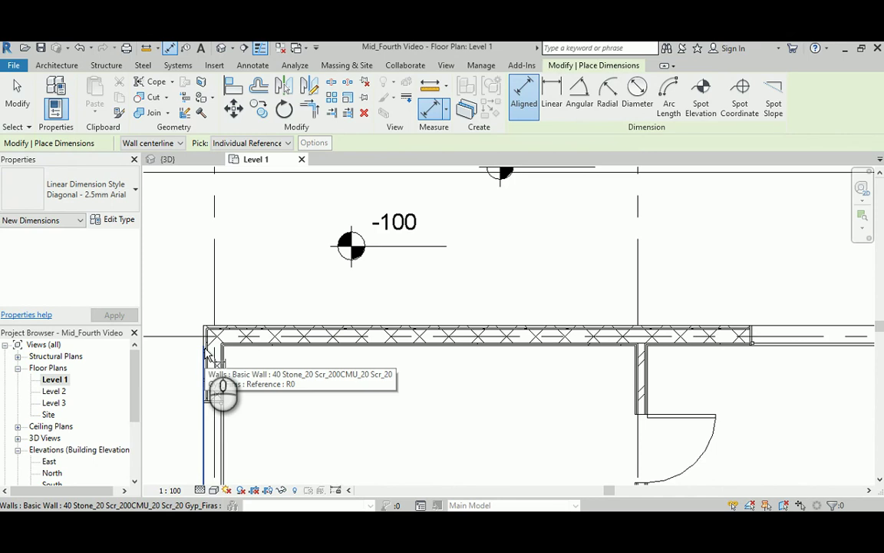
pyautogui.moveTo(517, 337); pyautogui.dragTo(487, 352, button='middle')
pyautogui.click(498, 330)
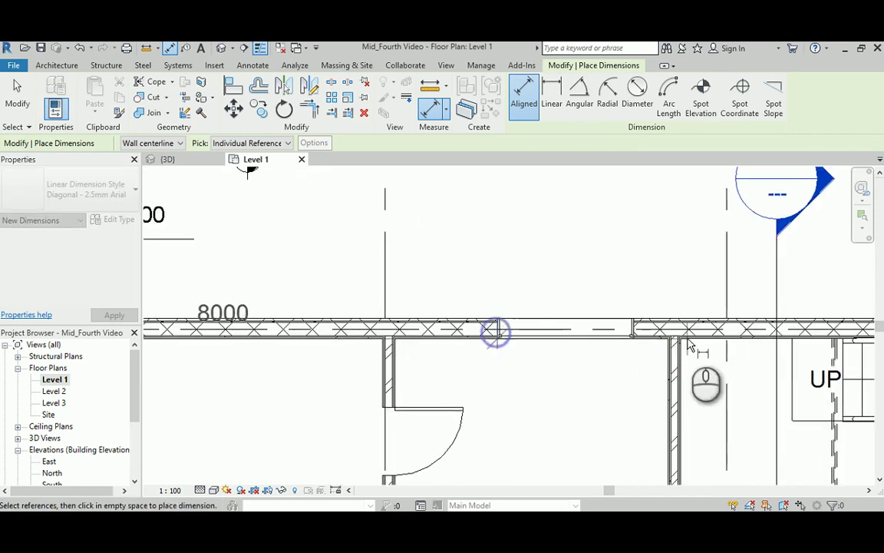
pyautogui.click(633, 328)
pyautogui.moveTo(770, 326); pyautogui.dragTo(502, 336, button='middle')
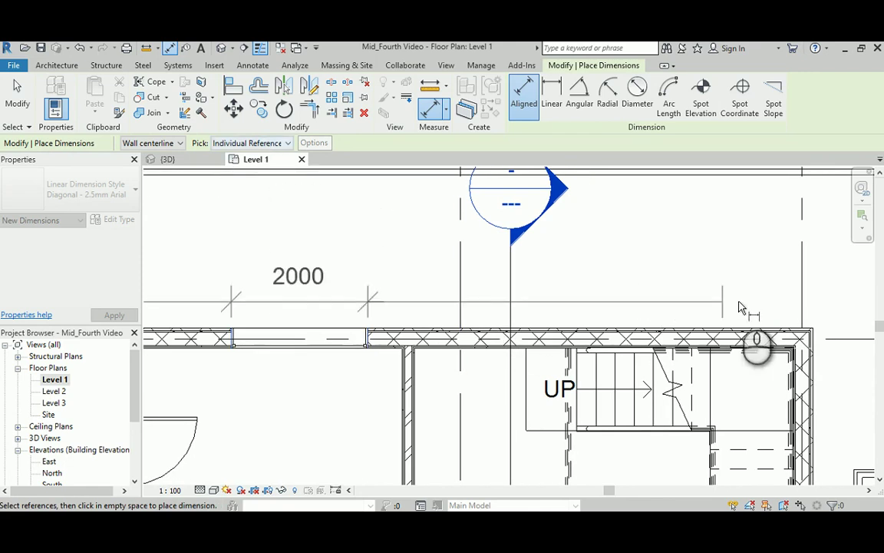
pyautogui.click(815, 338)
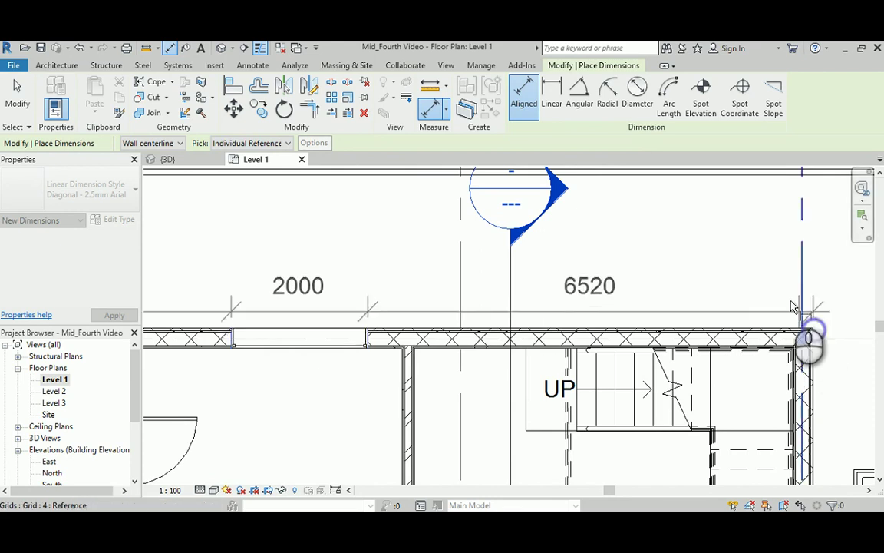
pyautogui.scroll(-2, 745, 284)
pyautogui.click(695, 275)
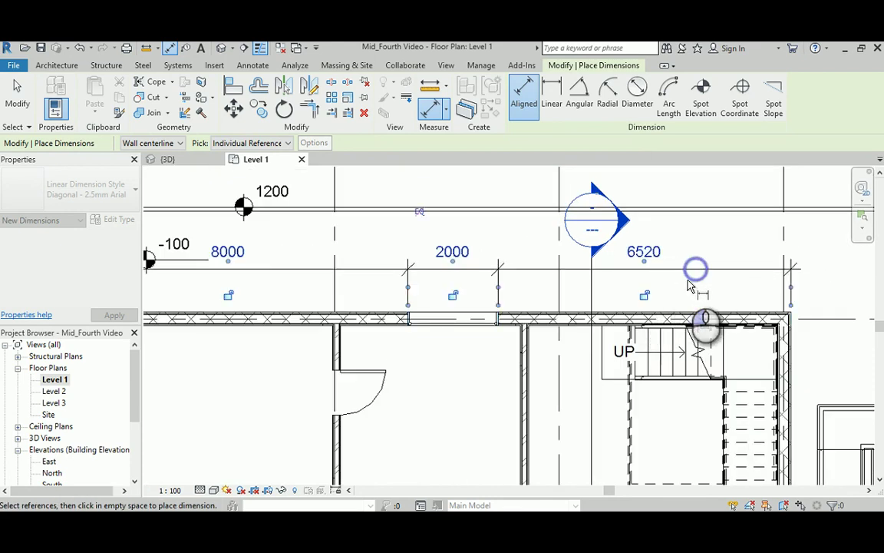
pyautogui.moveTo(538, 300); pyautogui.dragTo(579, 313, button='middle')
pyautogui.press('Escape')
pyautogui.press('Escape')
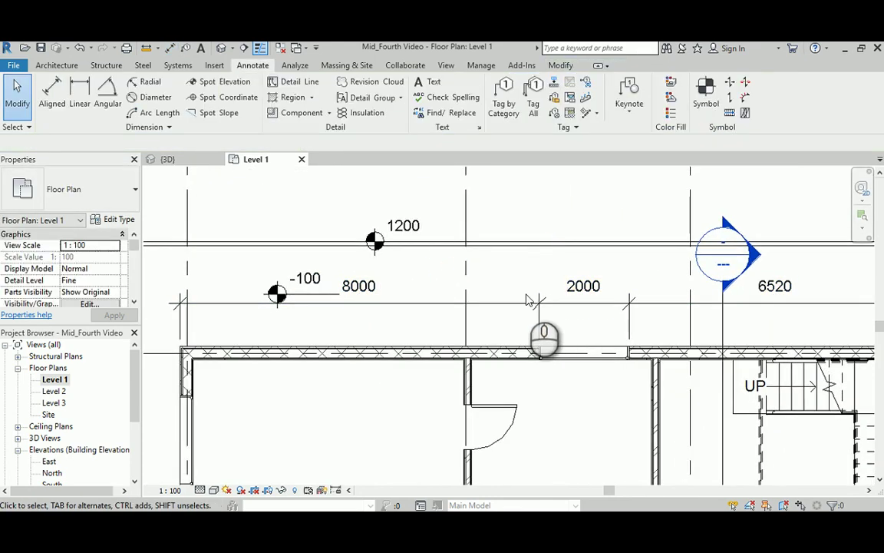
# - Delete the dimension string running along the exterior wall and window on grid A
pyautogui.moveTo(662, 331); pyautogui.dragTo(560, 336, button='middle')
pyautogui.scroll(-2, 550, 330)
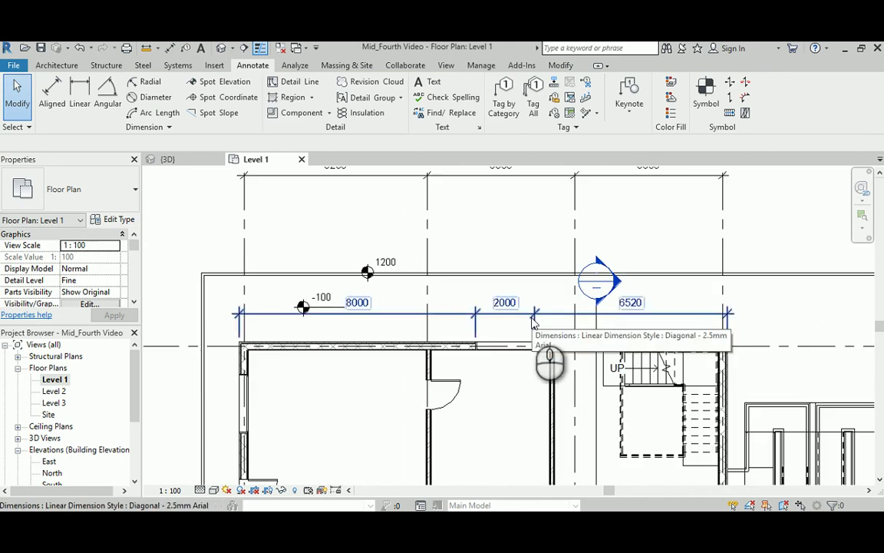
pyautogui.click(533, 322)
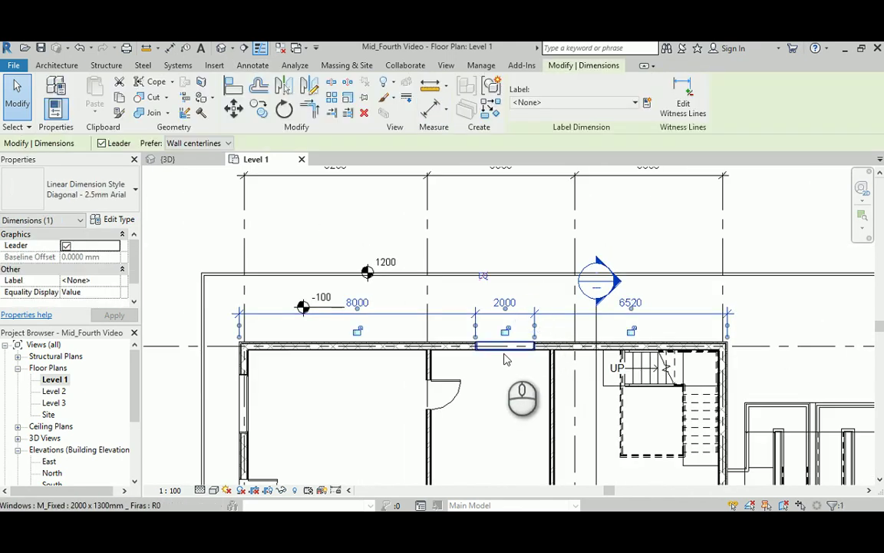
pyautogui.press('Delete')
# - Set the Aligned dimension to pick Entire Walls, with Openings referenced by Widths in the auto dimension options
pyautogui.moveTo(499, 331); pyautogui.dragTo(574, 425, button='middle')
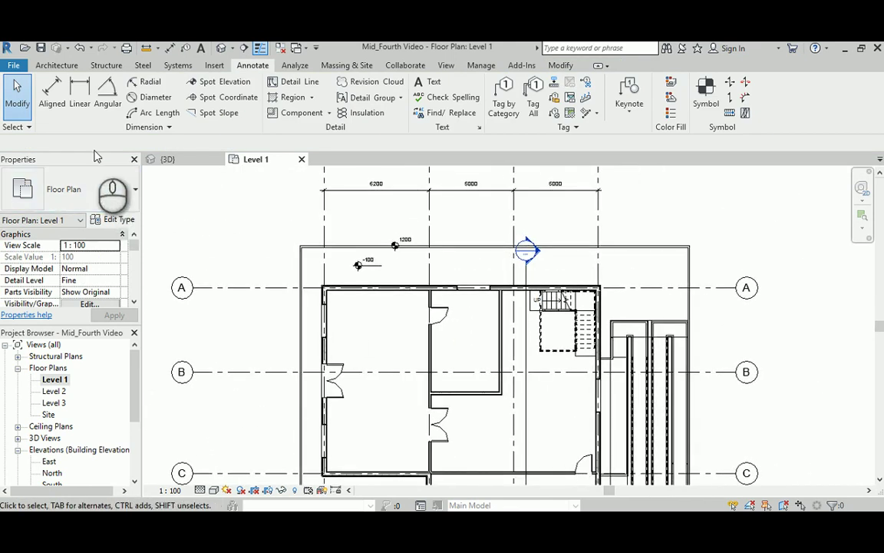
pyautogui.click(53, 99)
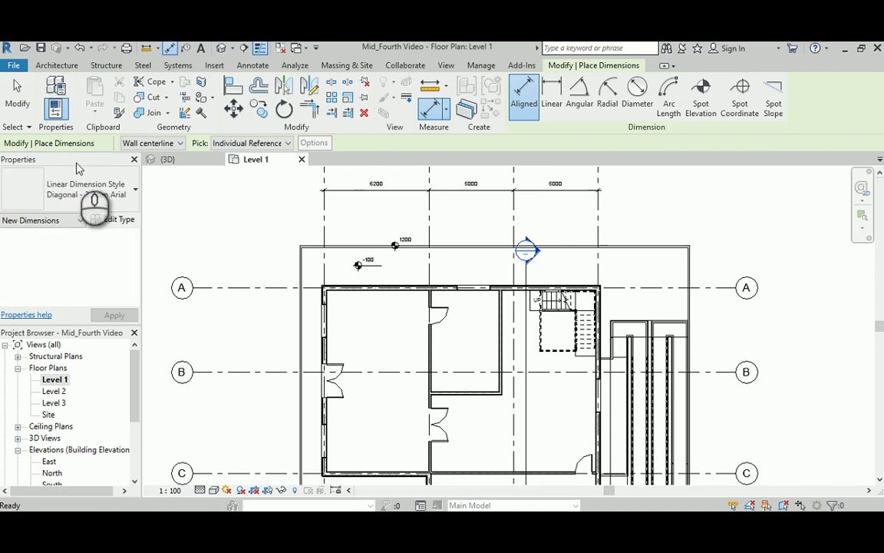
pyautogui.click(287, 143)
pyautogui.click(248, 167)
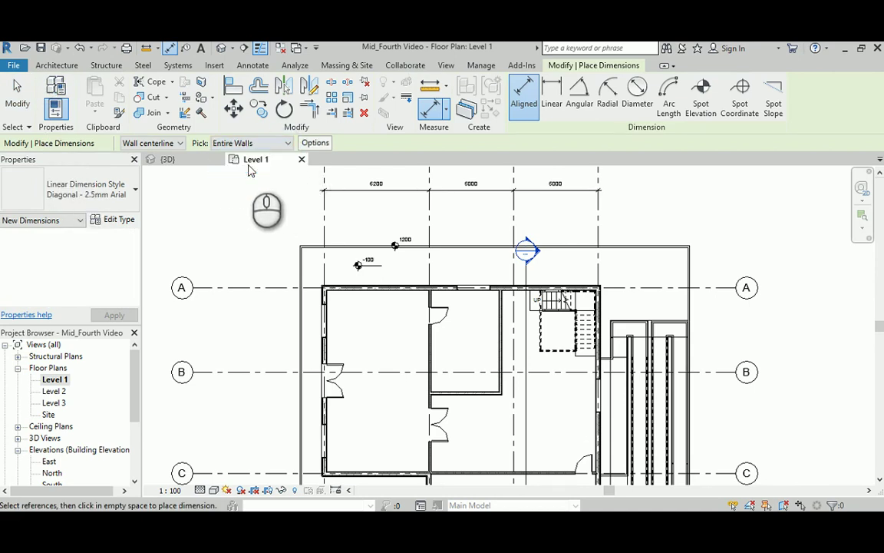
pyautogui.click(314, 143)
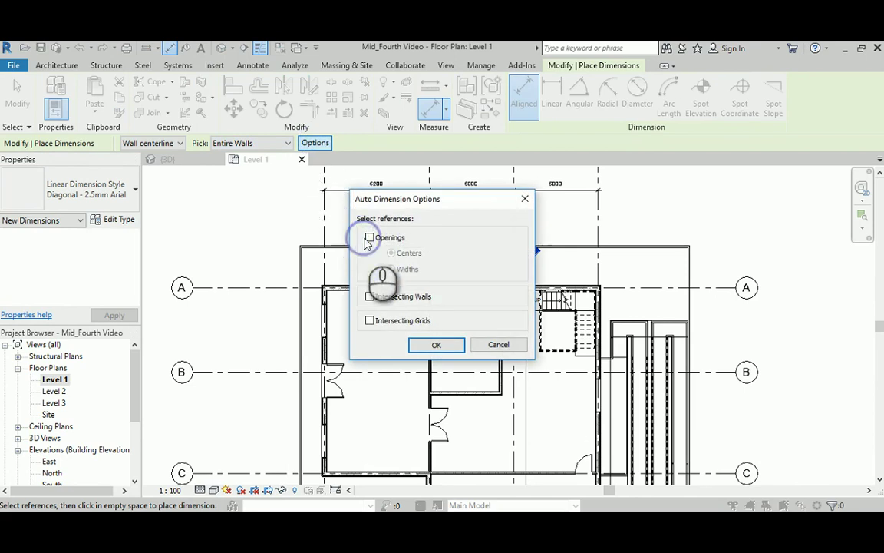
pyautogui.click(370, 238)
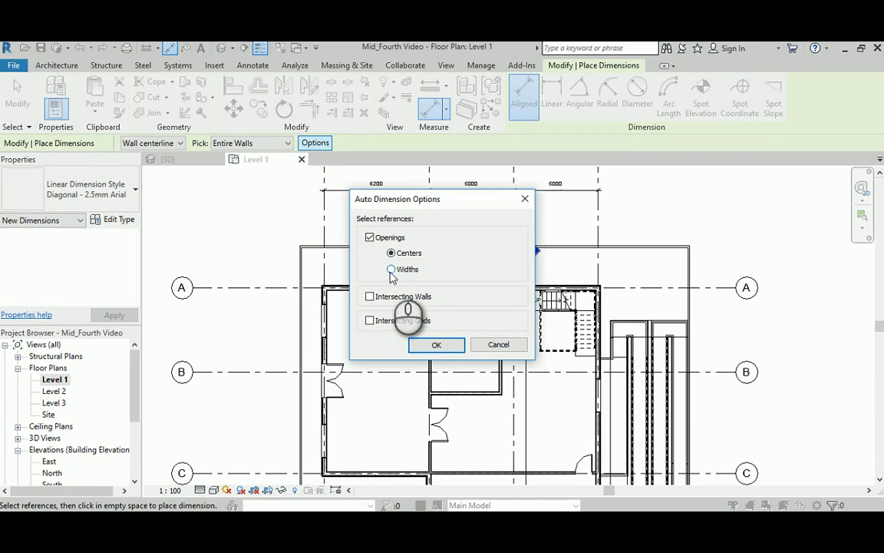
pyautogui.click(392, 270)
pyautogui.click(430, 347)
# - Place an automatic dimension string just above the grid A exterior wall, picking the whole wall with its window opening widths
pyautogui.click(366, 294)
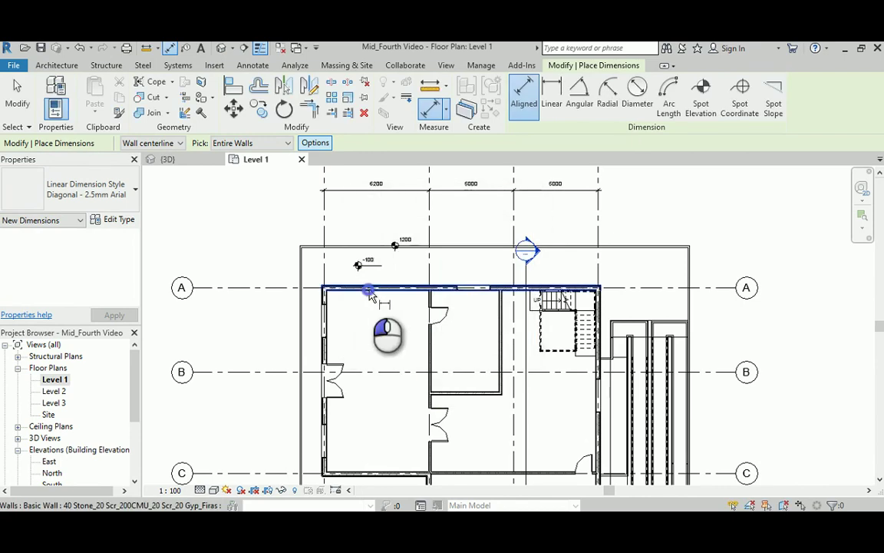
pyautogui.scroll(2, 439, 269)
pyautogui.scroll(1, 442, 284)
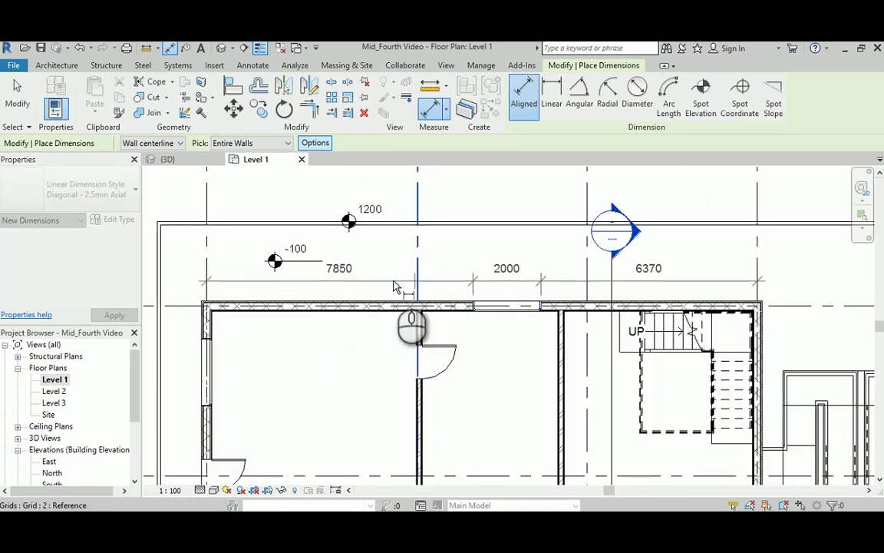
pyautogui.click(443, 277)
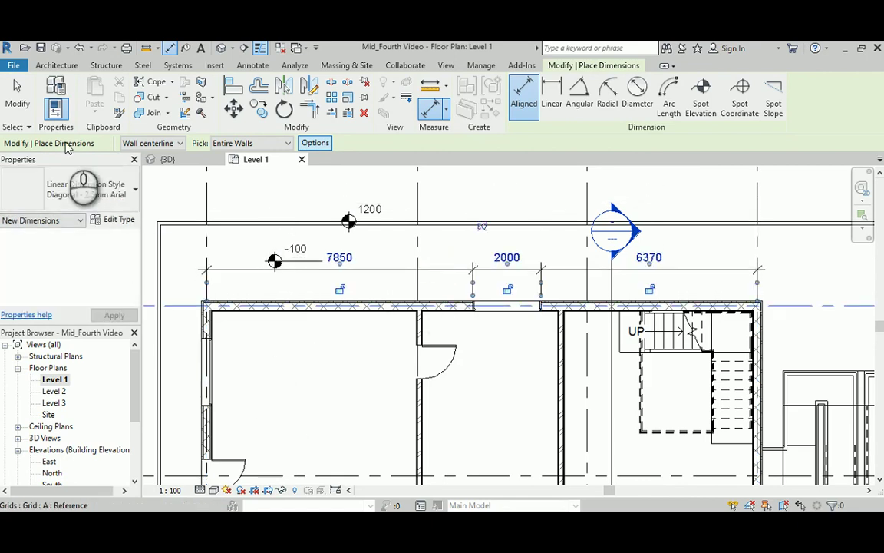
# - Try a second whole-wall dimension string on the grid A wall with Openings referenced by Centers, then undo it
pyautogui.click(315, 142)
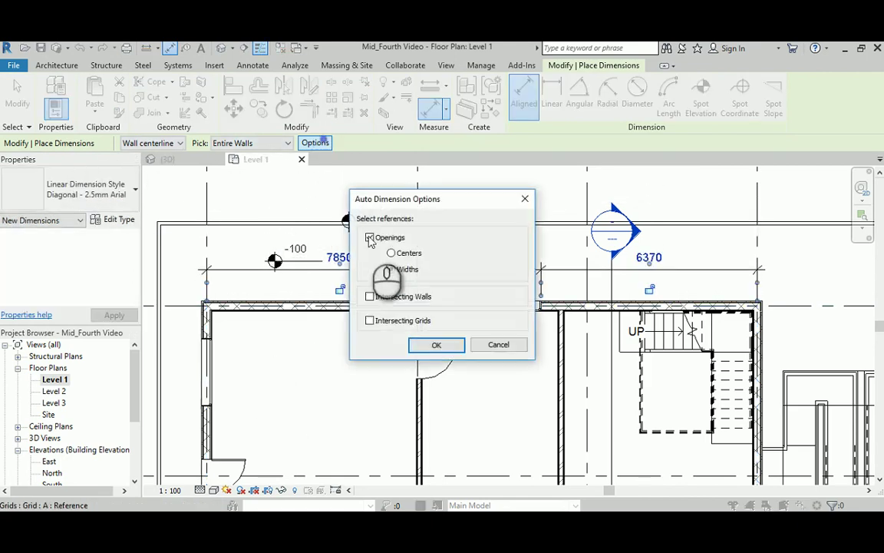
pyautogui.click(432, 344)
pyautogui.click(332, 307)
pyautogui.moveTo(510, 198); pyautogui.dragTo(507, 240, button='middle')
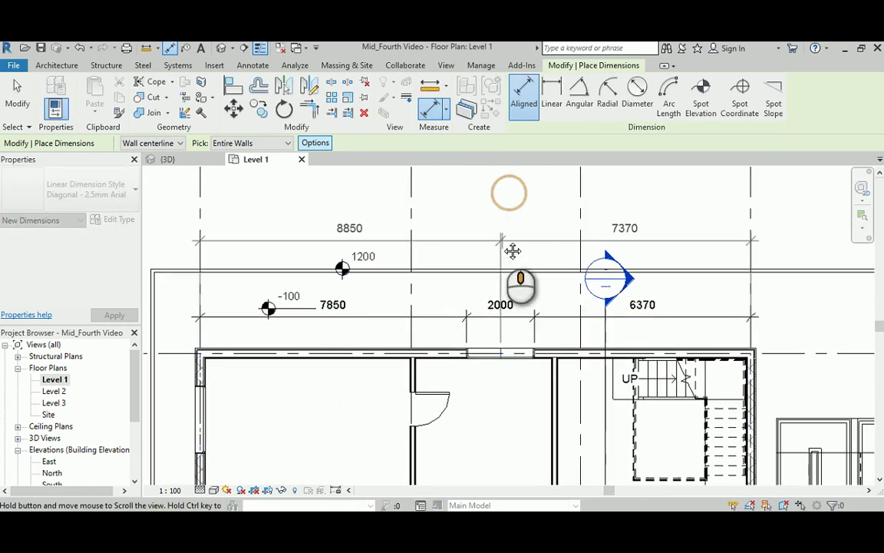
pyautogui.click(507, 237)
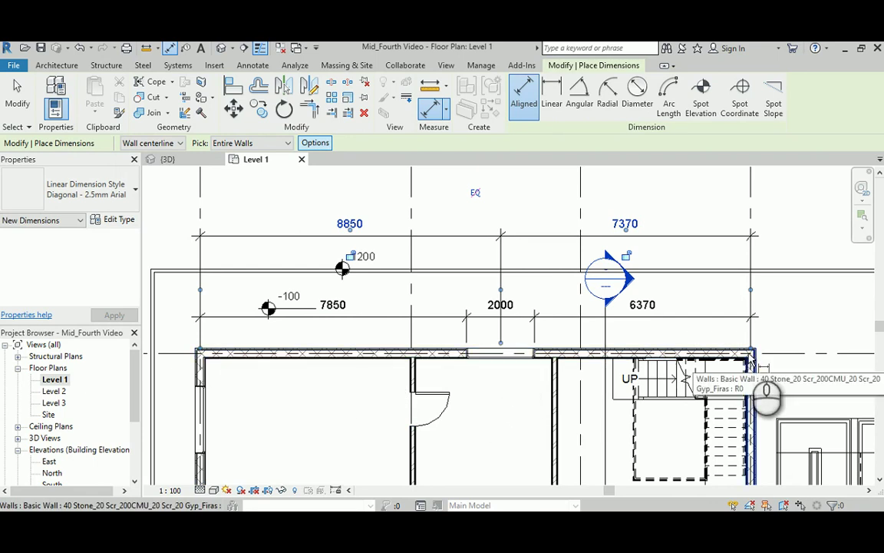
pyautogui.rightClick(446, 195)
pyautogui.press('Escape')
pyautogui.moveTo(442, 205); pyautogui.dragTo(448, 158, button='middle')
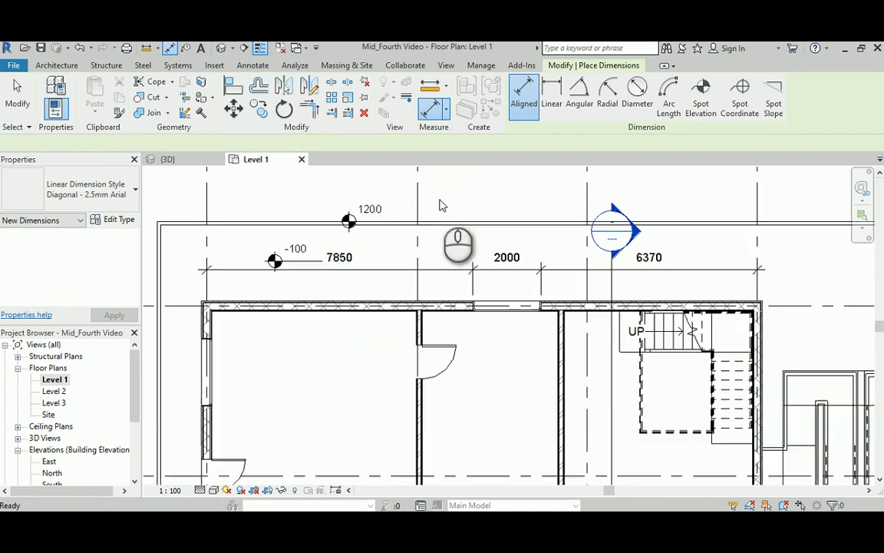
pyautogui.press('Escape')
# - Move both end witness lines of the grid A window dimension string to the outer faces of the side walls
pyautogui.click(351, 275)
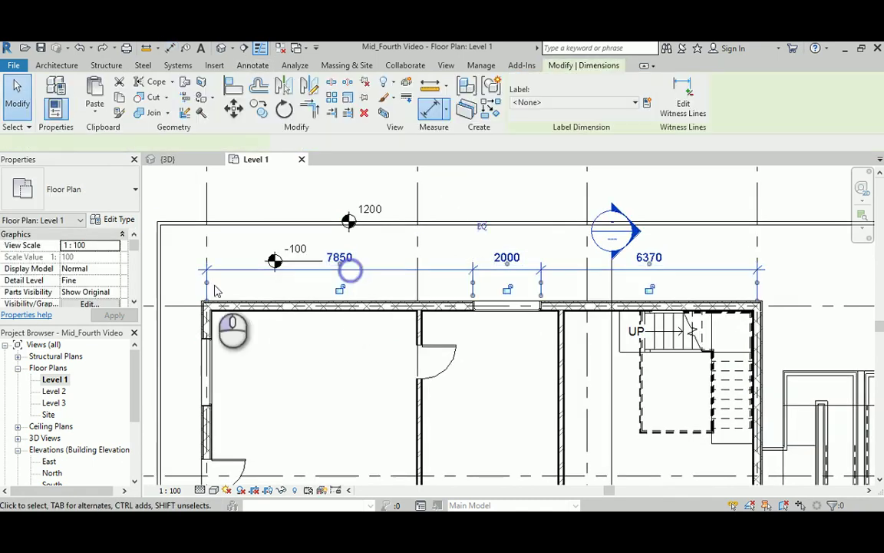
pyautogui.scroll(5, 201, 292)
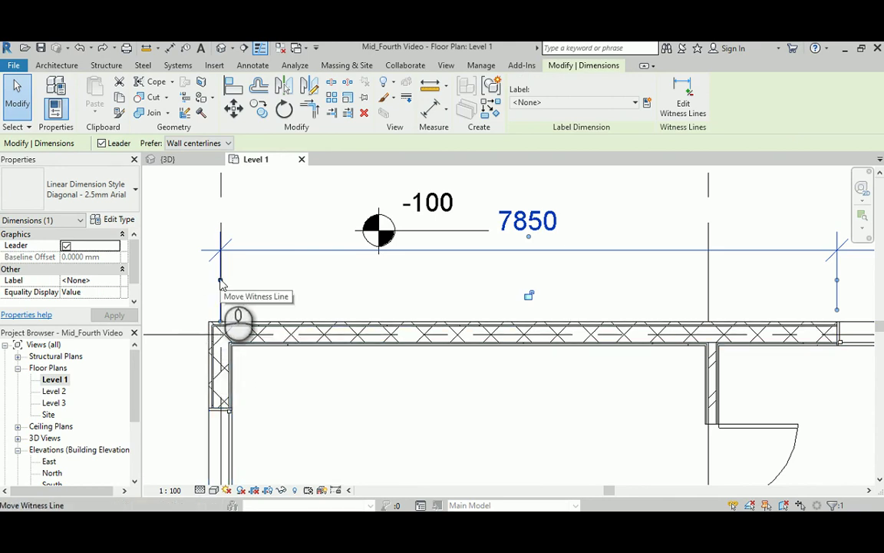
pyautogui.moveTo(220, 283); pyautogui.dragTo(191, 336)
pyautogui.scroll(-3, 166, 328)
pyautogui.moveTo(679, 331); pyautogui.dragTo(470, 321, button='middle')
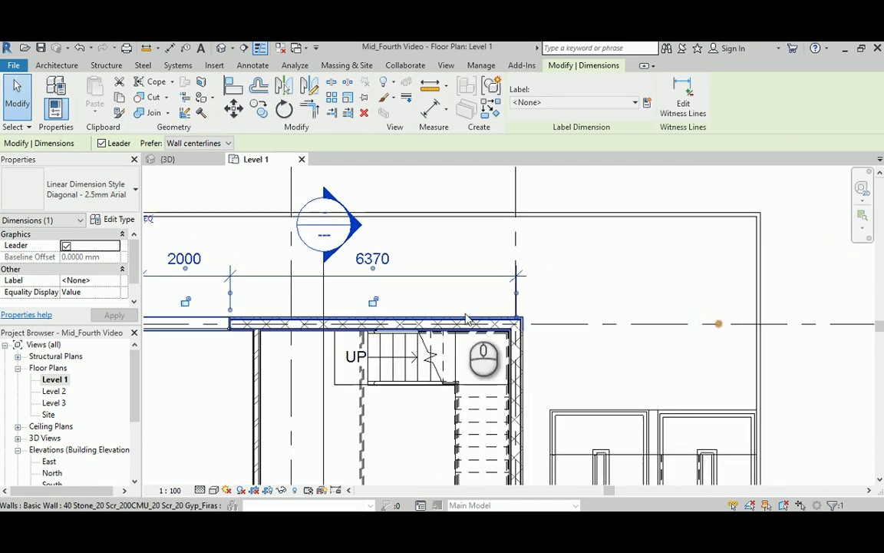
pyautogui.moveTo(520, 309); pyautogui.dragTo(529, 332)
pyautogui.scroll(-4, 528, 338)
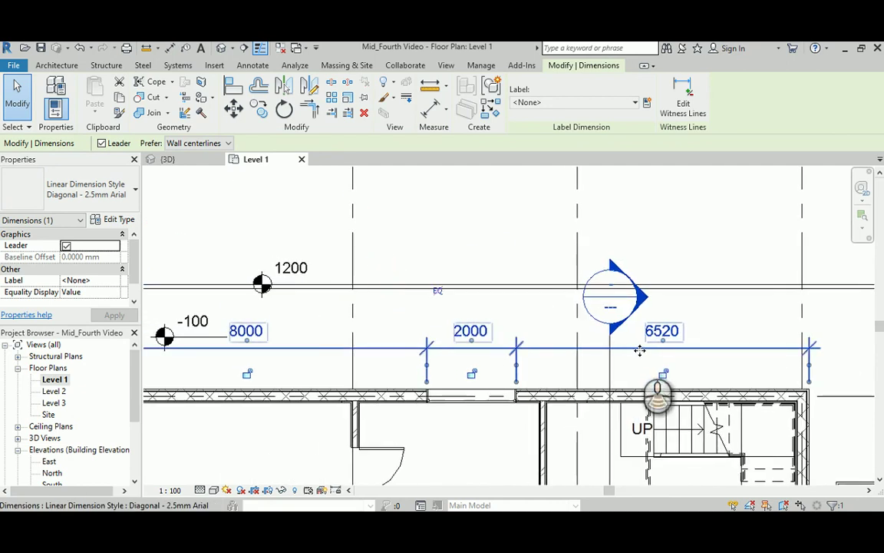
# - Move the window dimension string outside the boundary wall, just below the grid spacing dimensions
pyautogui.scroll(-2, 528, 349)
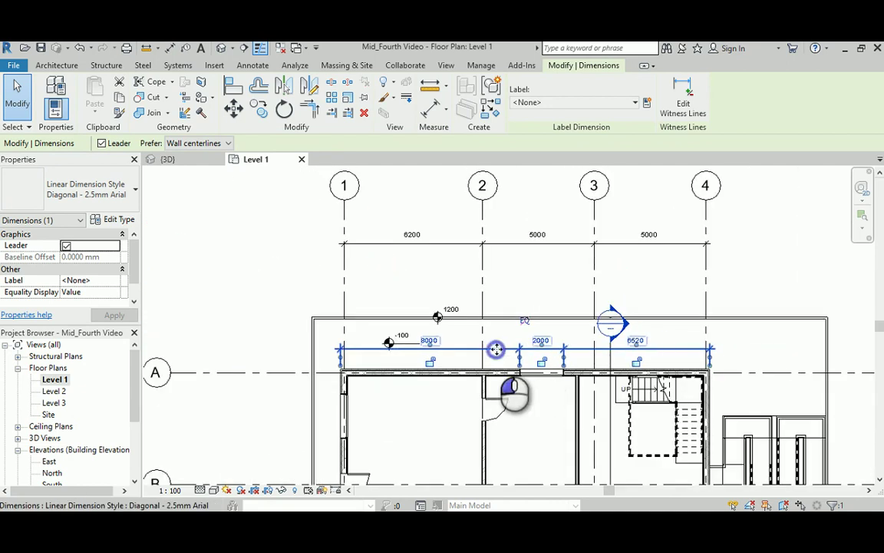
pyautogui.moveTo(496, 349); pyautogui.dragTo(502, 273)
pyautogui.click(291, 257)
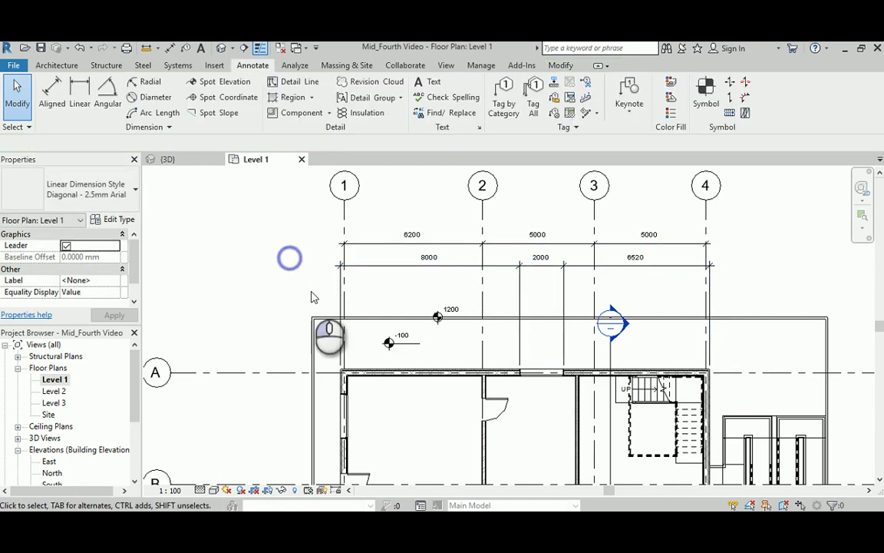
# - Shorten all four witness lines of the window dimension string so they end above the boundary wall
pyautogui.click(367, 272)
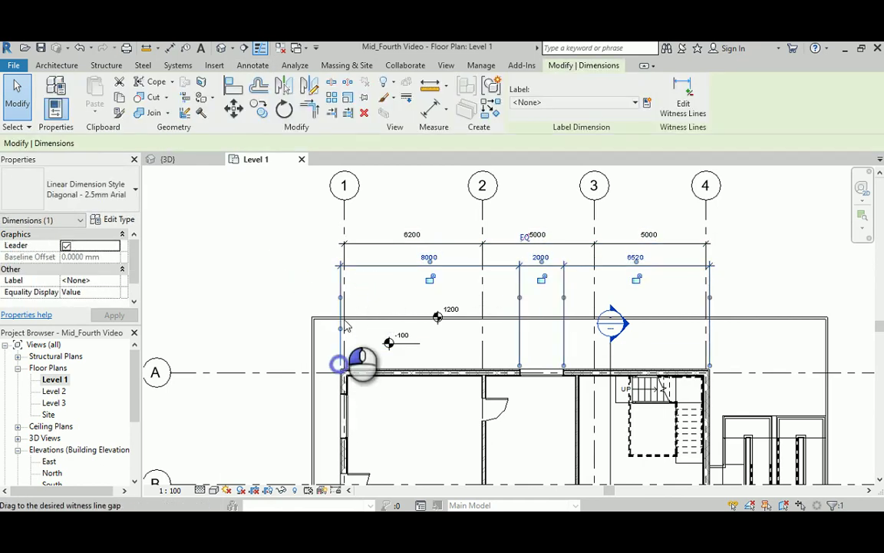
pyautogui.moveTo(347, 304); pyautogui.dragTo(348, 308)
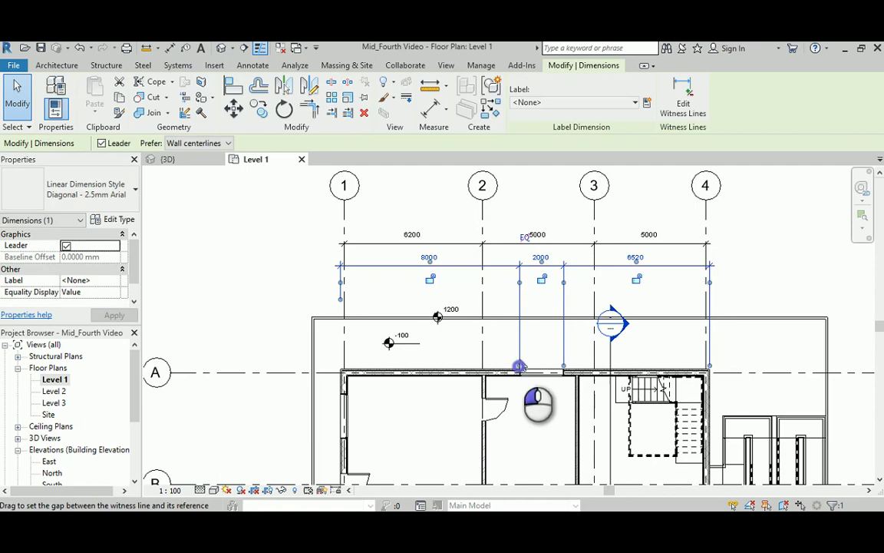
pyautogui.moveTo(520, 367); pyautogui.dragTo(533, 305)
pyautogui.moveTo(563, 365); pyautogui.dragTo(576, 305)
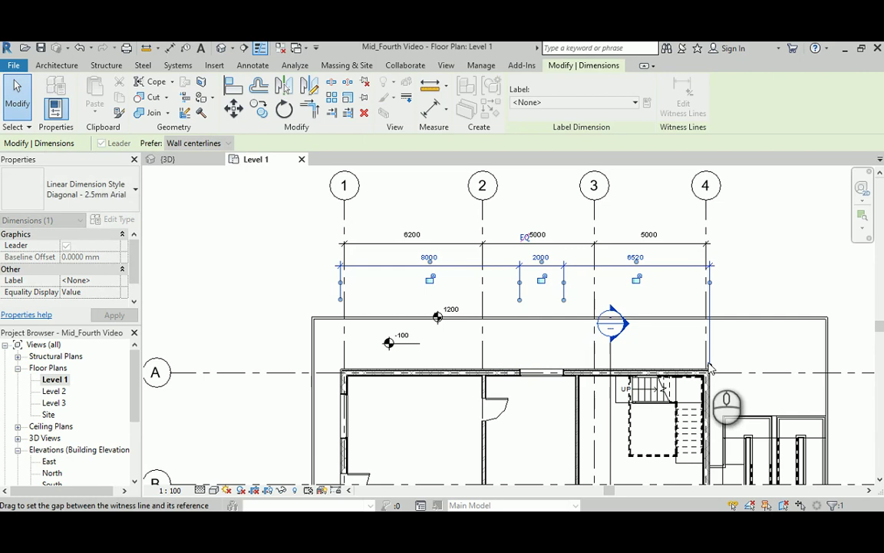
pyautogui.moveTo(709, 369); pyautogui.dragTo(734, 302)
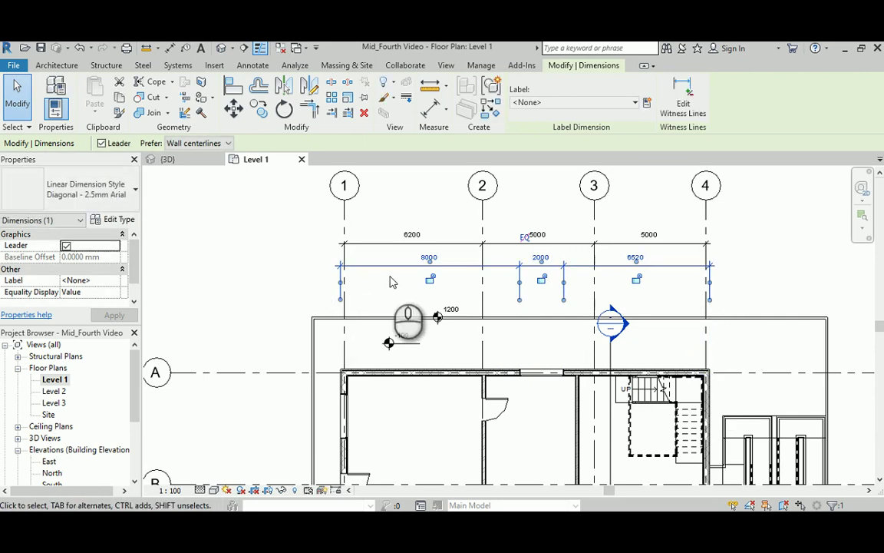
pyautogui.click(267, 269)
# - Place an overall Aligned dimension of the entire grid A wall above the grid spacing dimensions, with Openings excluded from the auto dimension references
pyautogui.moveTo(287, 268); pyautogui.dragTo(256, 272, button='middle')
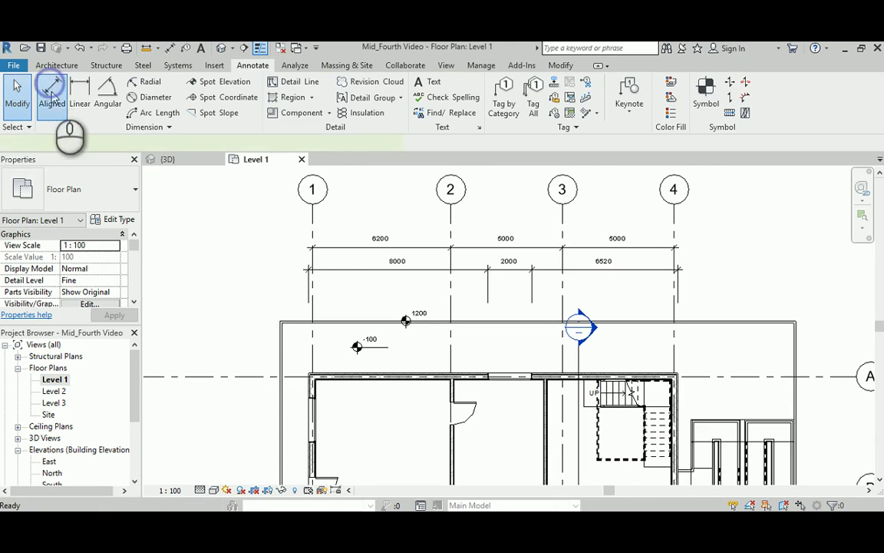
pyautogui.click(46, 90)
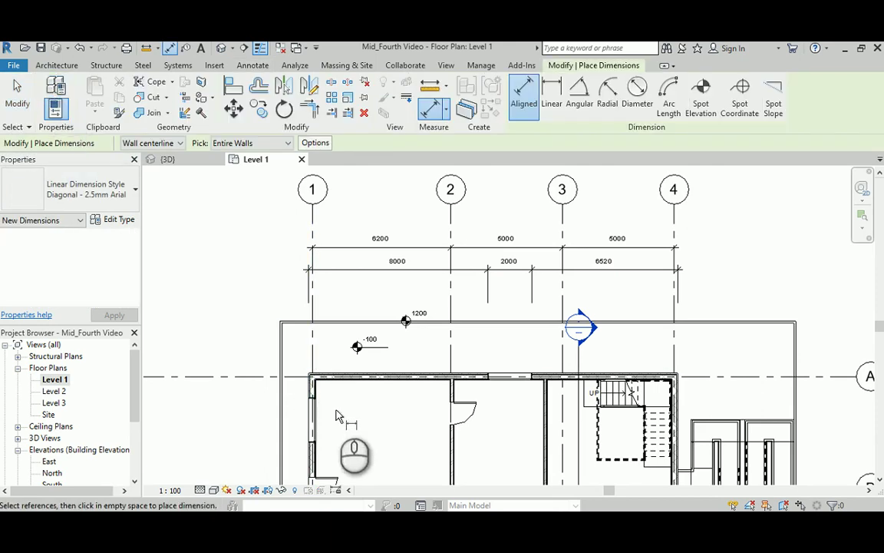
pyautogui.click(315, 143)
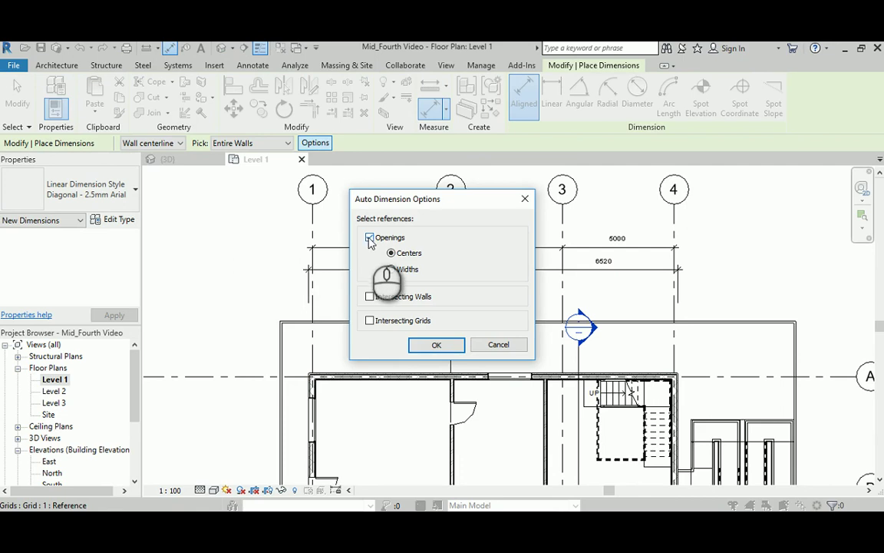
pyautogui.click(435, 346)
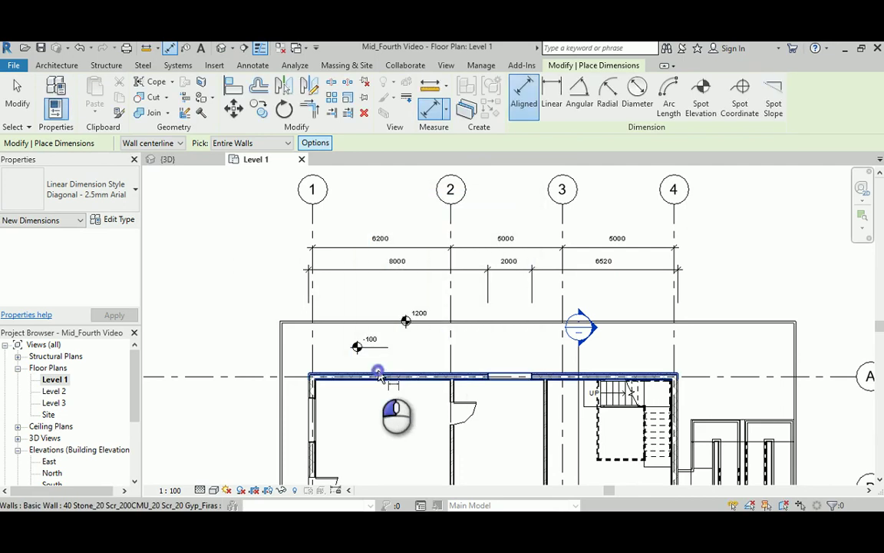
pyautogui.click(376, 375)
pyautogui.click(367, 232)
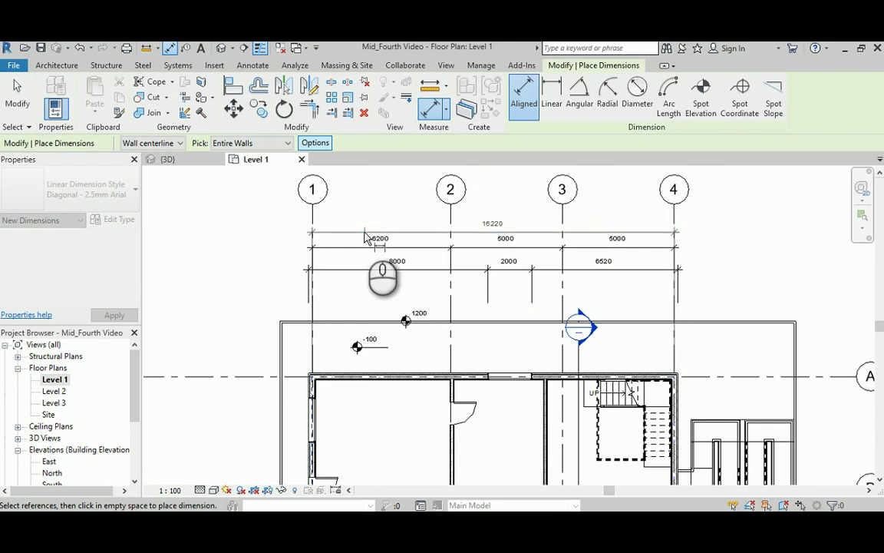
pyautogui.rightClick(227, 237)
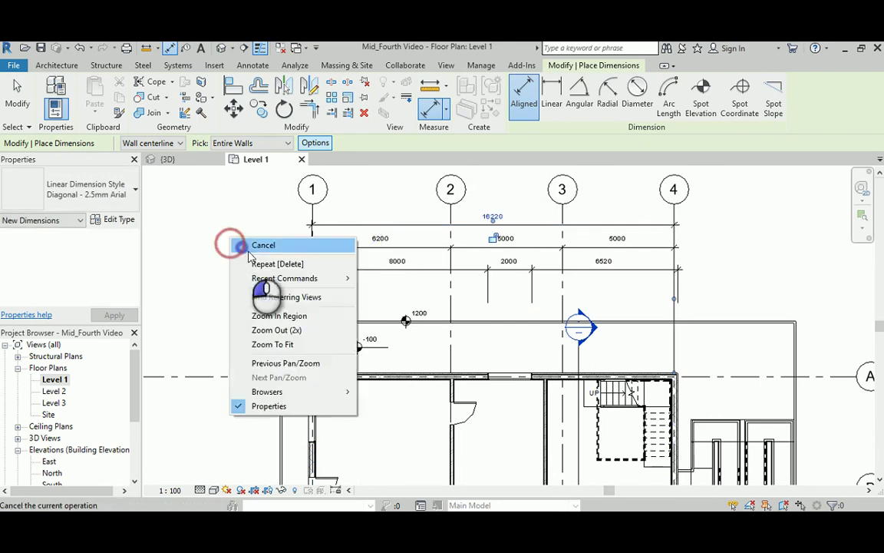
pyautogui.click(247, 244)
pyautogui.rightClick(237, 237)
pyautogui.click(257, 244)
# - Move both witness lines of the overall dimension to the building's outer wall faces
pyautogui.click(344, 229)
pyautogui.scroll(2, 297, 374)
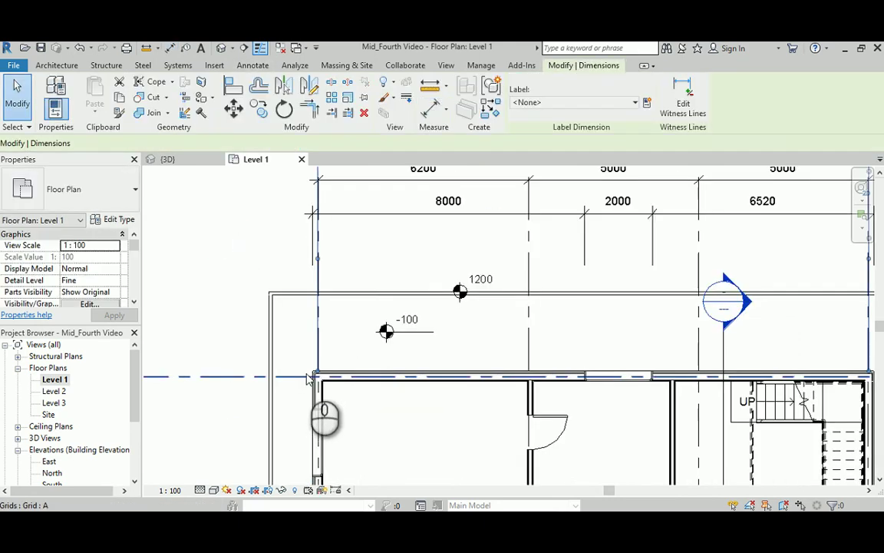
pyautogui.moveTo(318, 265); pyautogui.dragTo(339, 246)
pyautogui.moveTo(421, 243); pyautogui.dragTo(119, 270, button='middle')
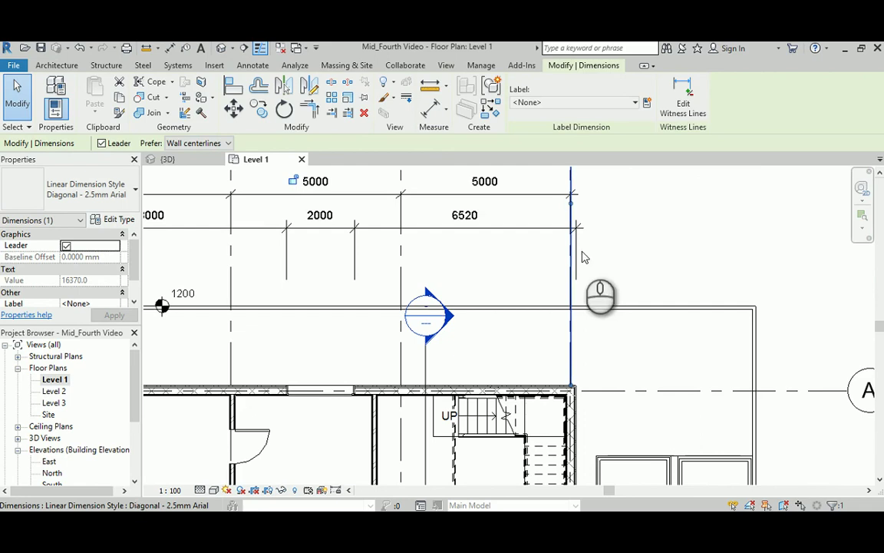
pyautogui.moveTo(572, 205)
pyautogui.mouseDown()
pyautogui.moveTo(581, 393)
pyautogui.moveTo(631, 237)
pyautogui.moveTo(631, 262)
pyautogui.moveTo(634, 253)
pyautogui.mouseUp()
pyautogui.click(632, 250)
pyautogui.moveTo(430, 218); pyautogui.dragTo(501, 287, button='middle')
pyautogui.moveTo(380, 248); pyautogui.dragTo(443, 257, button='middle')
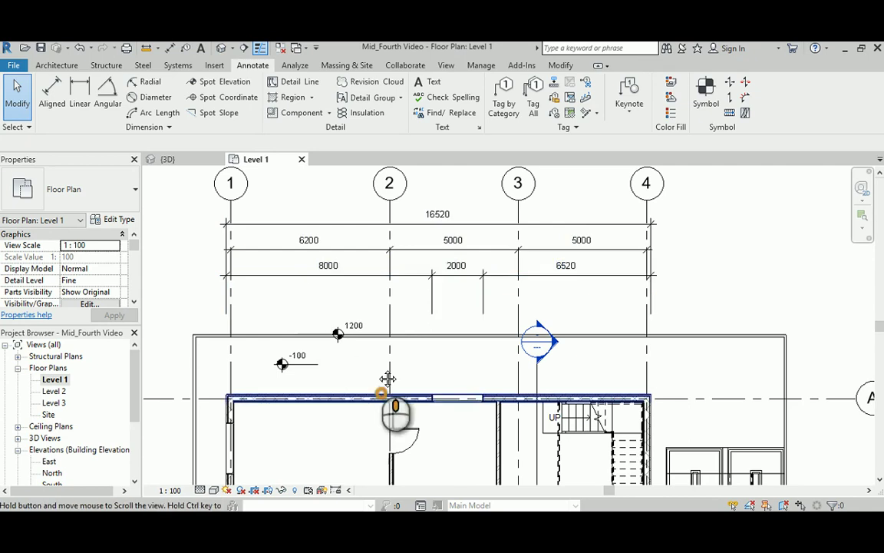
# - Set up a new Aligned dimension that picks Individual References for the interior walls
pyautogui.scroll(-1, 384, 395)
pyautogui.moveTo(384, 395); pyautogui.dragTo(369, 288, button='middle')
pyautogui.moveTo(323, 345); pyautogui.dragTo(363, 274, button='middle')
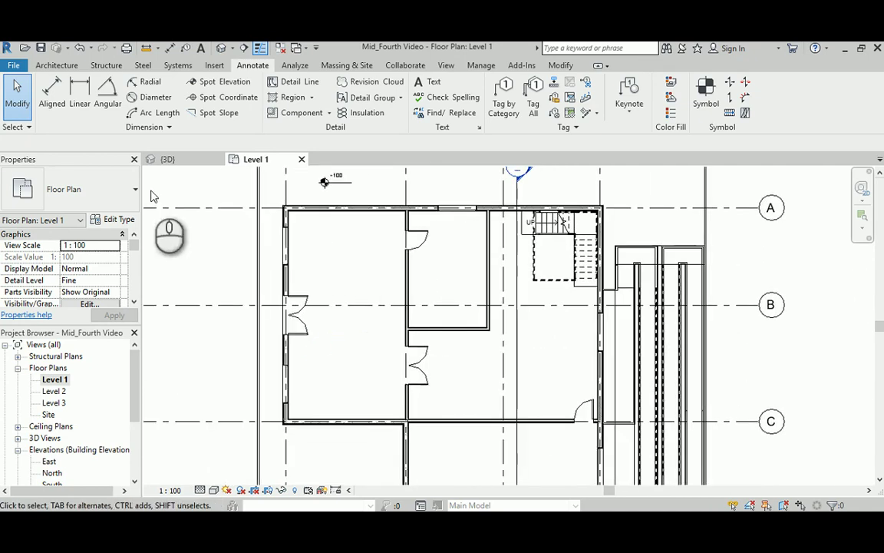
pyautogui.click(52, 92)
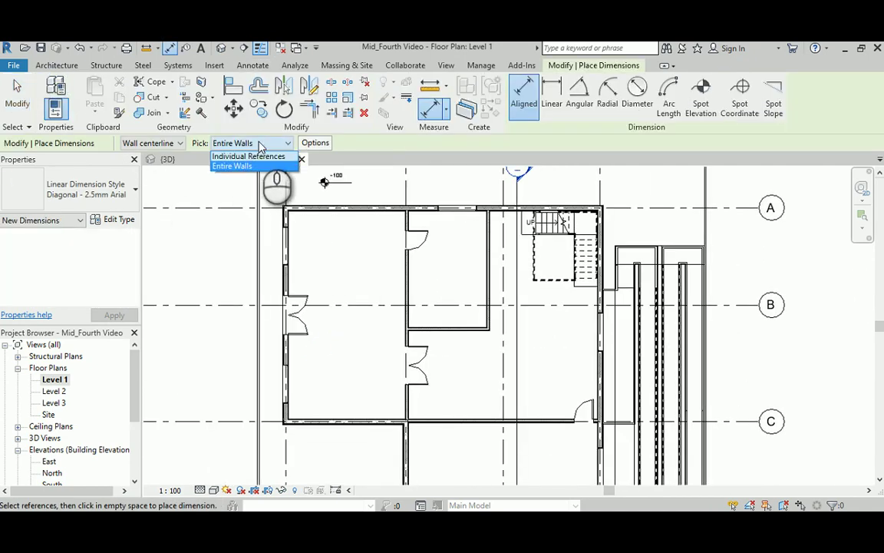
pyautogui.click(248, 156)
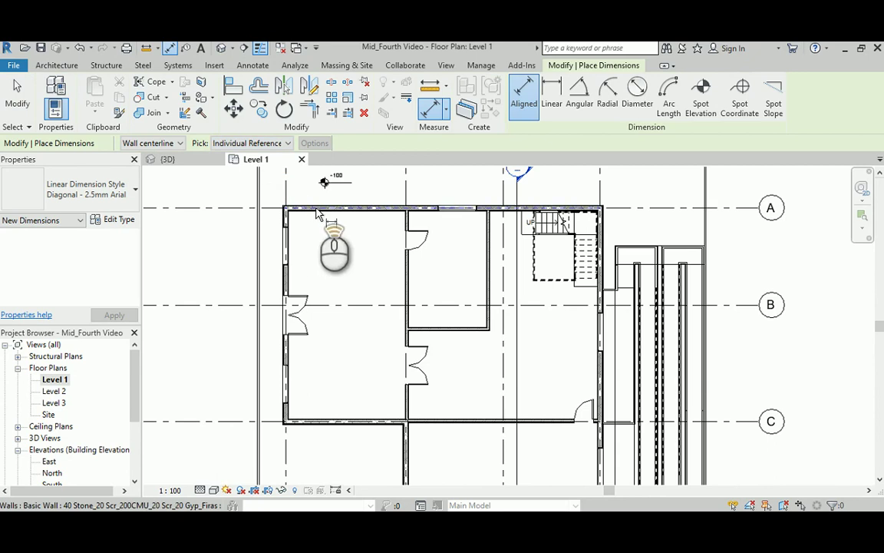
# - Dimension the interior wall along grid 2 between the grid A and grid C walls' inner faces, referencing both edges of the single and double doors
pyautogui.scroll(5, 508, 250)
pyautogui.moveTo(500, 201); pyautogui.dragTo(464, 227, button='middle')
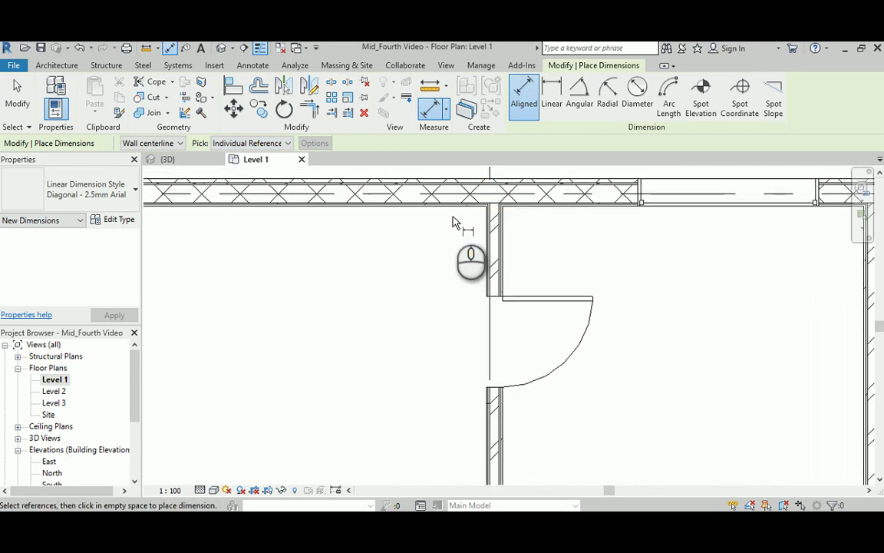
pyautogui.click(466, 215)
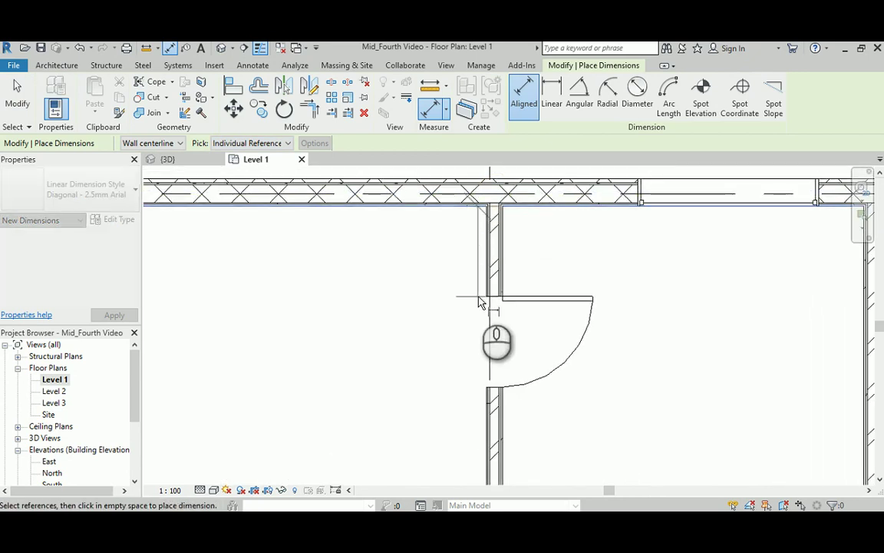
pyautogui.click(482, 298)
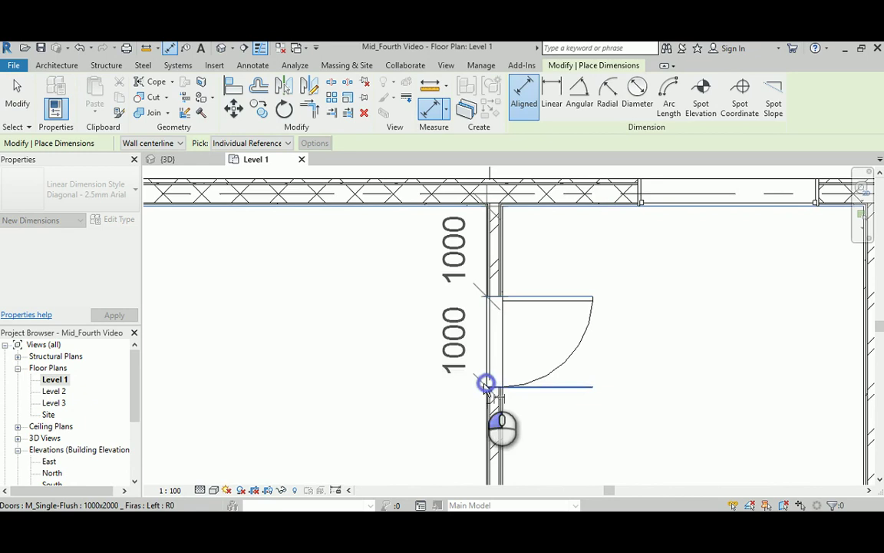
pyautogui.moveTo(485, 384); pyautogui.dragTo(425, 361, button='middle')
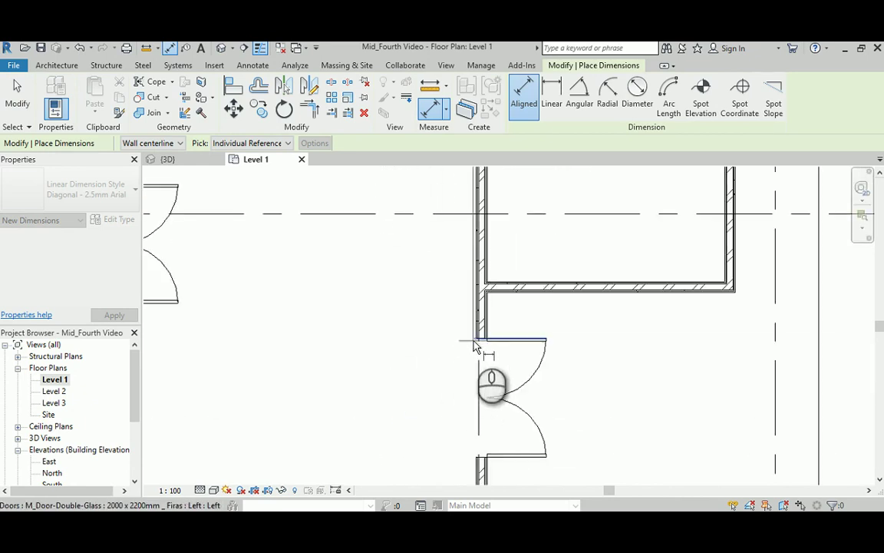
pyautogui.click(474, 342)
pyautogui.click(474, 454)
pyautogui.moveTo(382, 456); pyautogui.dragTo(409, 192, button='middle')
pyautogui.click(457, 349)
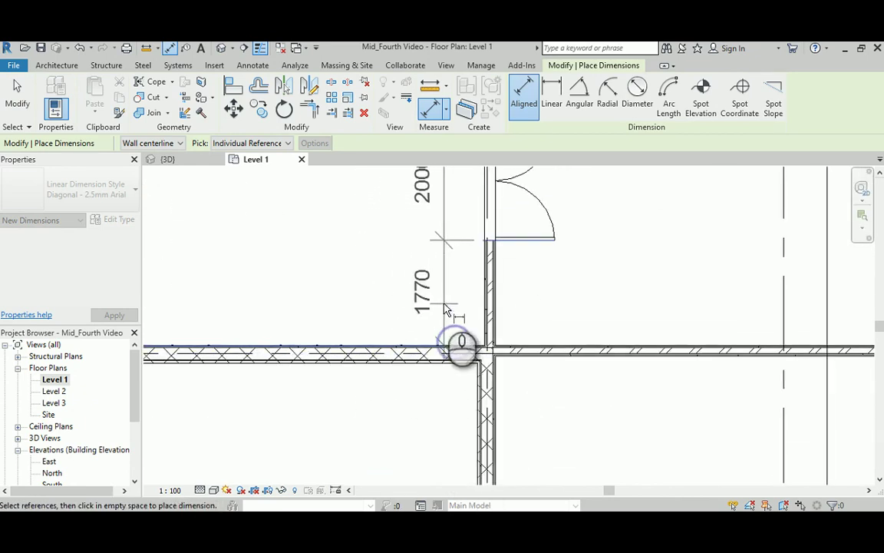
pyautogui.click(442, 411)
pyautogui.moveTo(383, 367)
pyautogui.mouseDown(button='middle')
pyautogui.moveTo(362, 278)
pyautogui.moveTo(383, 356)
pyautogui.moveTo(396, 502)
pyautogui.mouseUp(button='middle')
pyautogui.press('Escape')
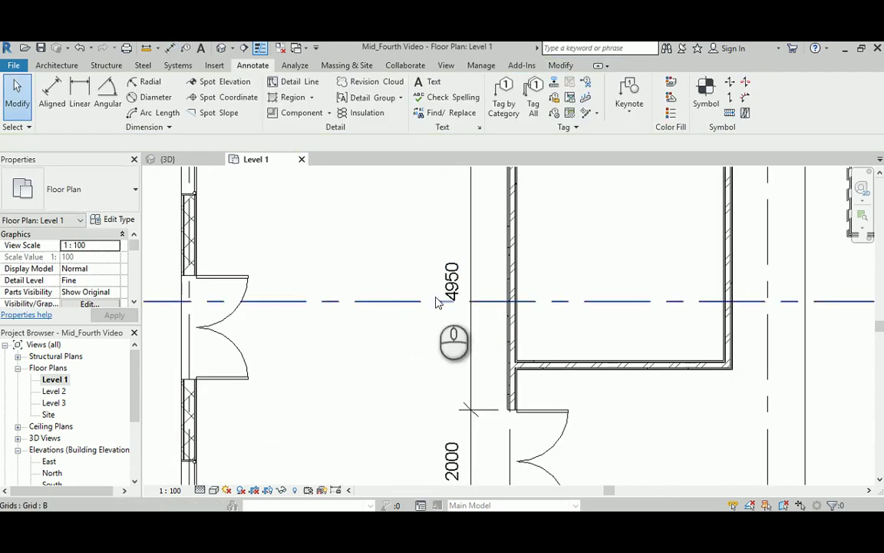
# - Compare the size of the plan's annotations at view scales 1:200 and 1:50
pyautogui.click(170, 491)
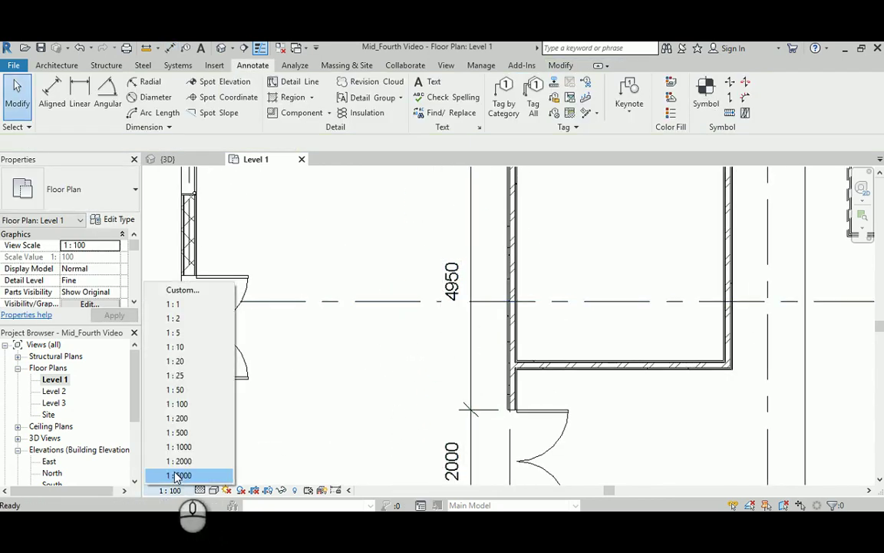
pyautogui.click(181, 418)
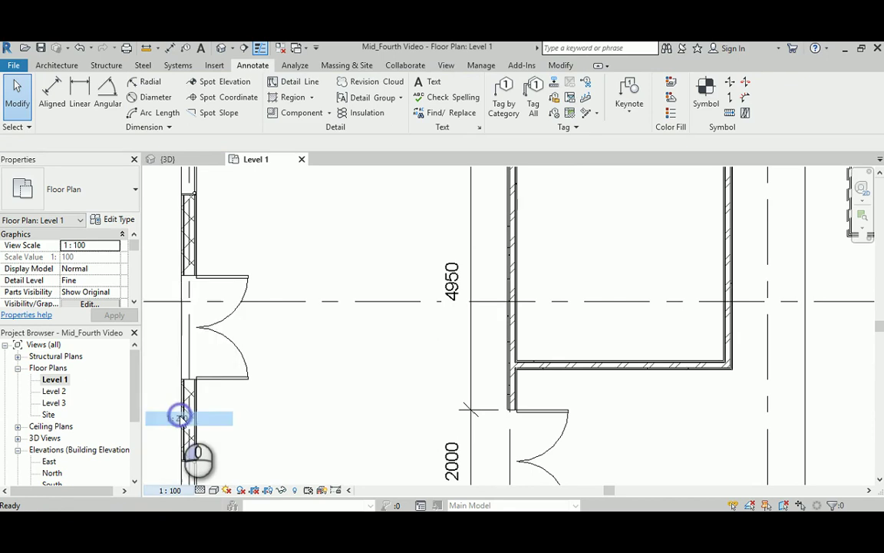
pyautogui.moveTo(345, 311); pyautogui.dragTo(349, 410, button='middle')
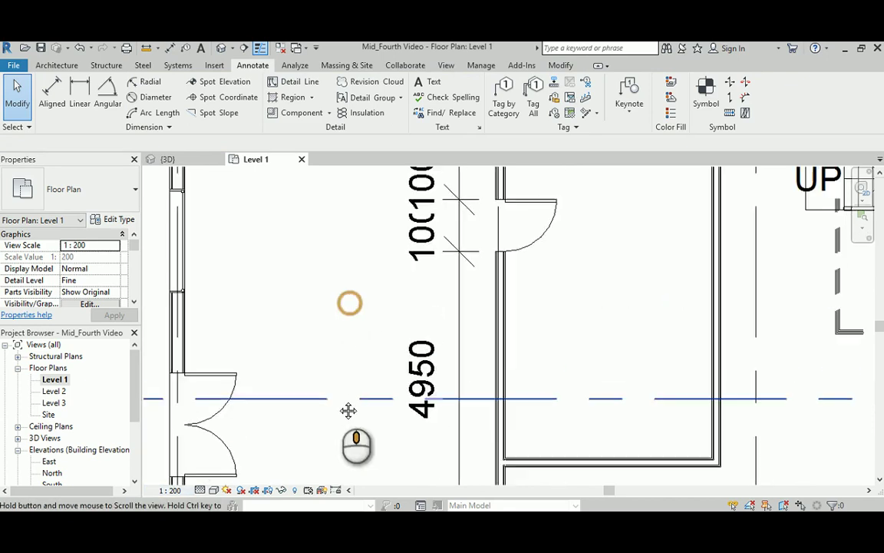
pyautogui.click(172, 491)
pyautogui.click(182, 388)
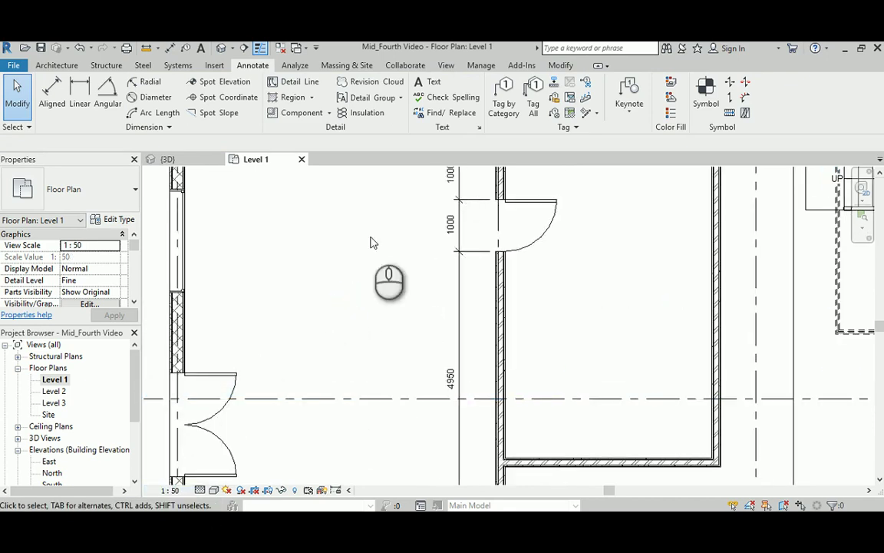
pyautogui.moveTo(370, 242)
pyautogui.mouseDown(button='middle')
pyautogui.moveTo(357, 395)
pyautogui.moveTo(340, 332)
pyautogui.mouseUp(button='middle')
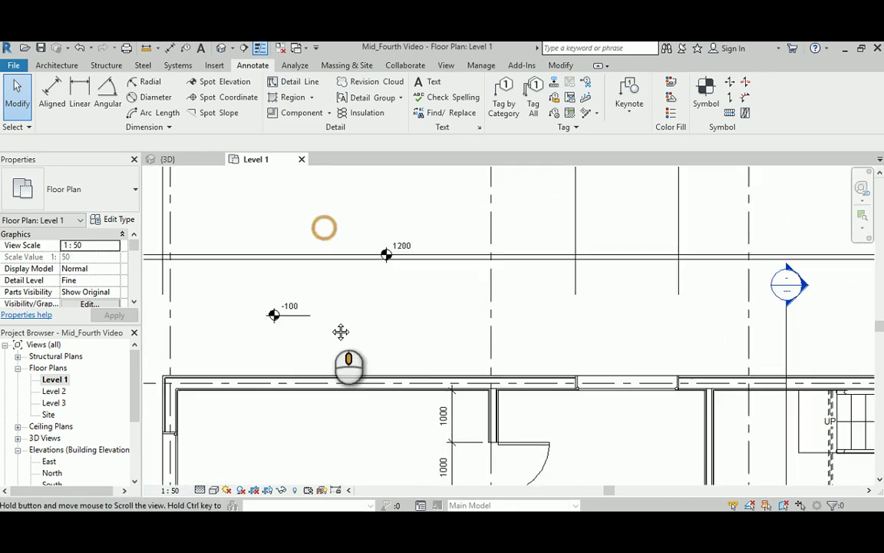
# - Set the Level 1 view scale back to 1:100
pyautogui.click(172, 491)
pyautogui.click(172, 403)
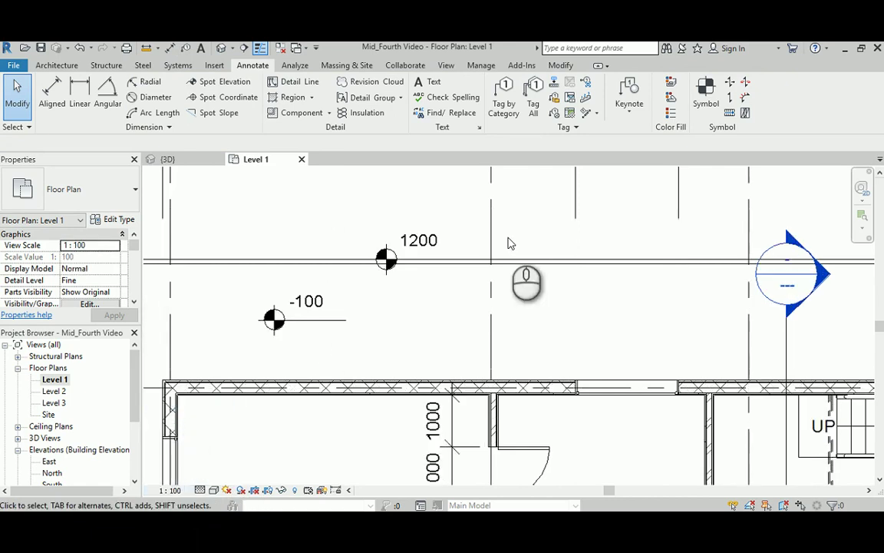
pyautogui.scroll(-4, 413, 282)
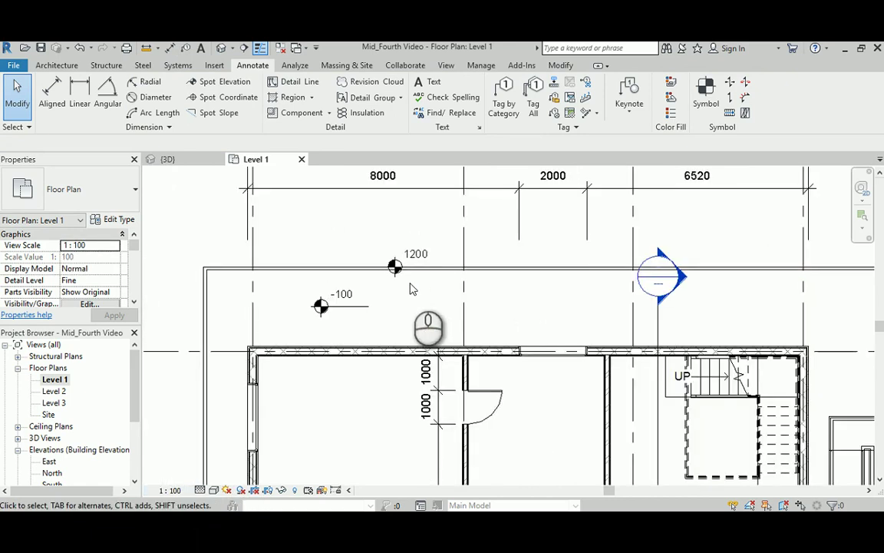
# - Draw two connected thin detail lines outside the plan near grid 1: a horizontal about 4700 mm long and a 45° diagonal about 4400 mm long
pyautogui.moveTo(589, 410); pyautogui.dragTo(549, 300, button='middle')
pyautogui.moveTo(518, 435); pyautogui.dragTo(476, 378, button='middle')
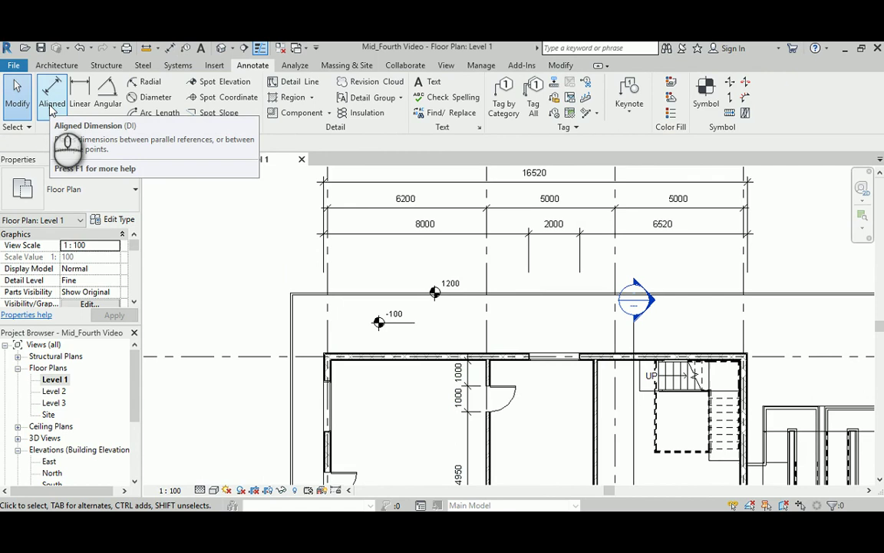
pyautogui.moveTo(296, 275); pyautogui.dragTo(469, 332, button='middle')
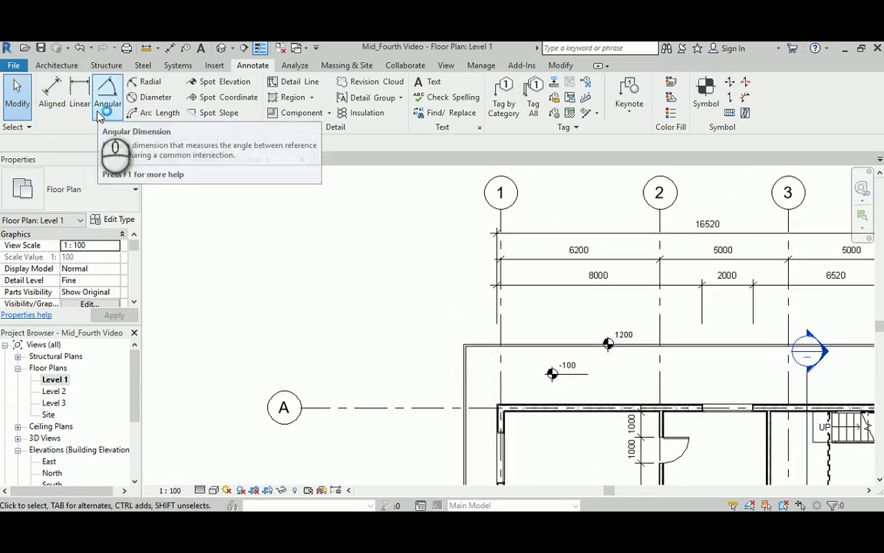
pyautogui.click(292, 82)
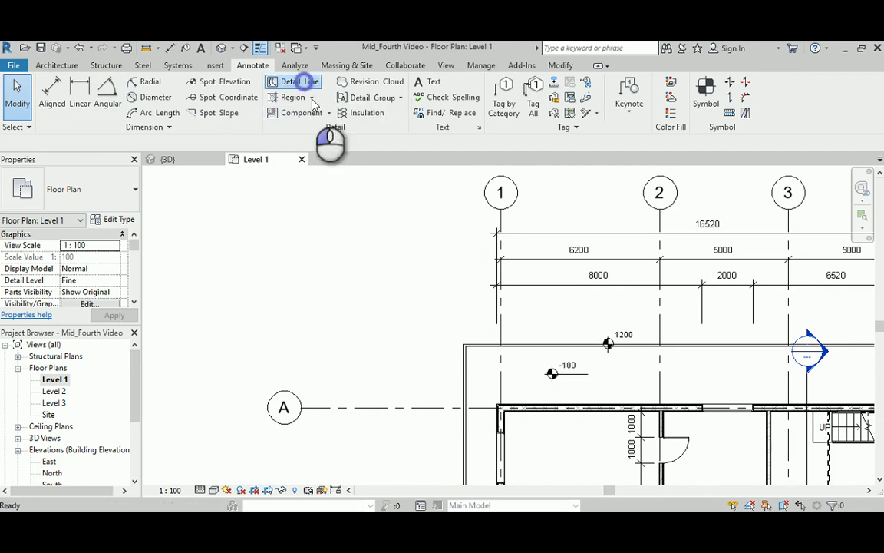
pyautogui.click(252, 246)
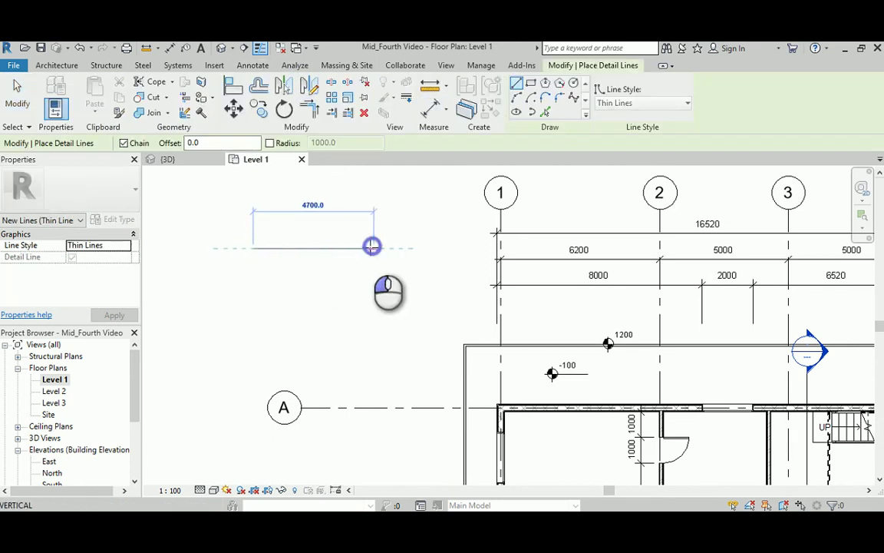
pyautogui.click(371, 246)
pyautogui.moveTo(296, 270); pyautogui.dragTo(297, 242, button='middle')
pyautogui.click(305, 236)
pyautogui.press('Escape')
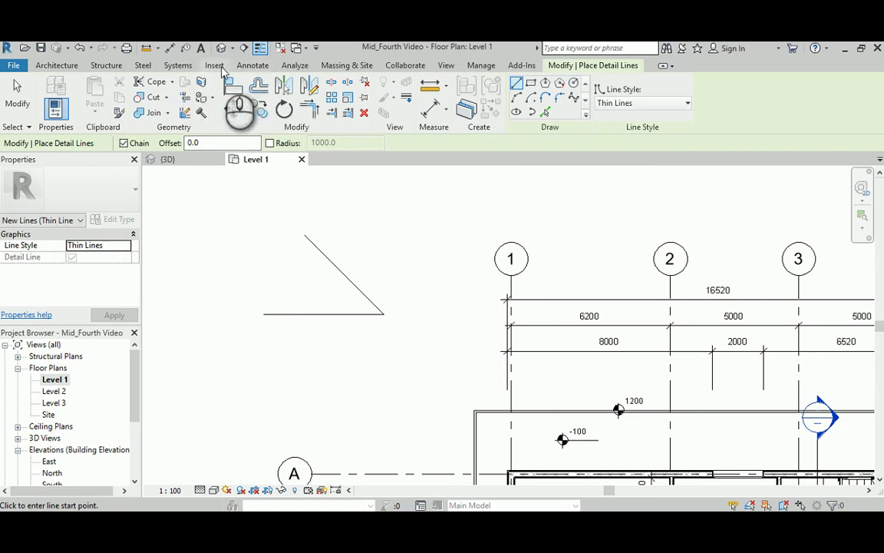
pyautogui.click(244, 66)
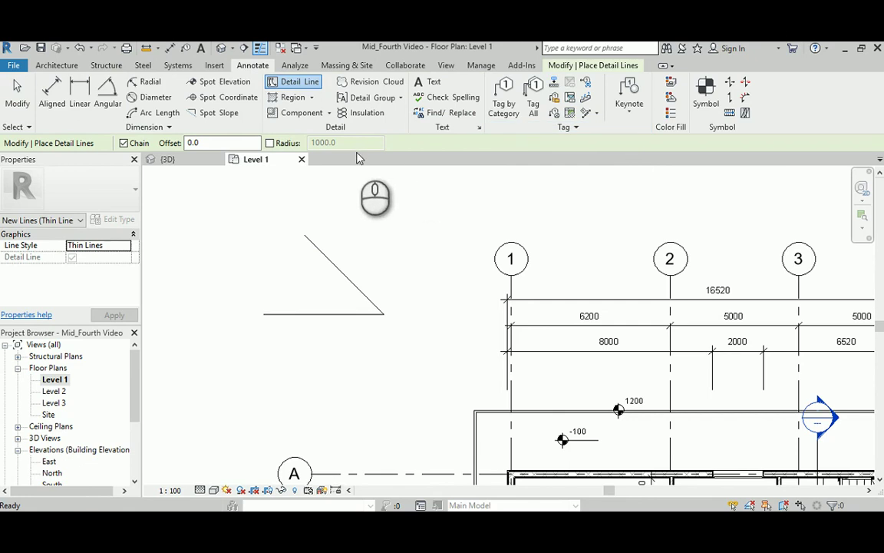
pyautogui.rightClick(355, 199)
pyautogui.click(376, 211)
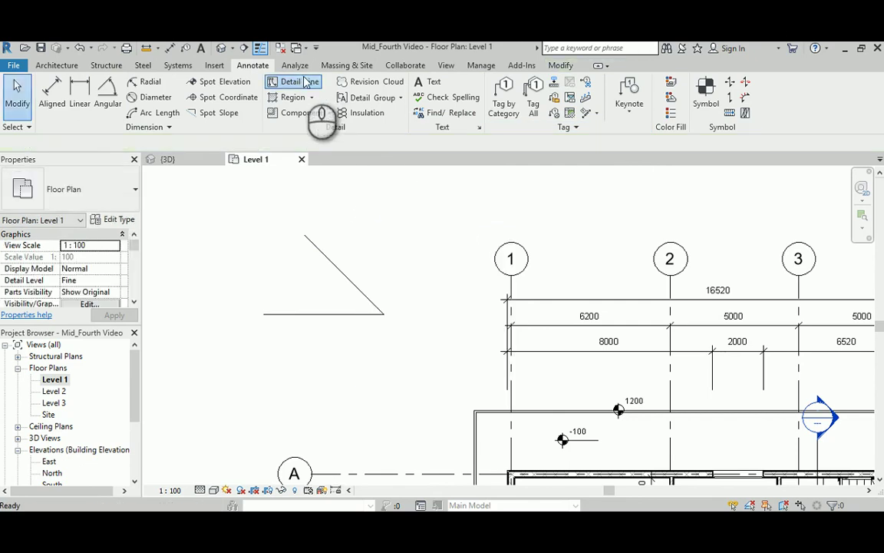
# - Draw a center-ends detail arc with a radius of about 2437 mm beside the two detail lines, bulging upward
pyautogui.click(307, 81)
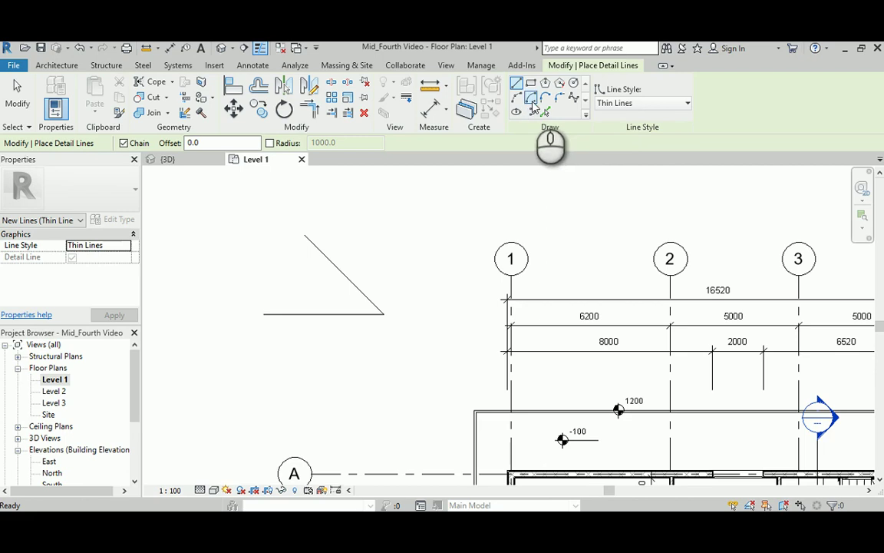
pyautogui.click(531, 97)
pyautogui.click(429, 242)
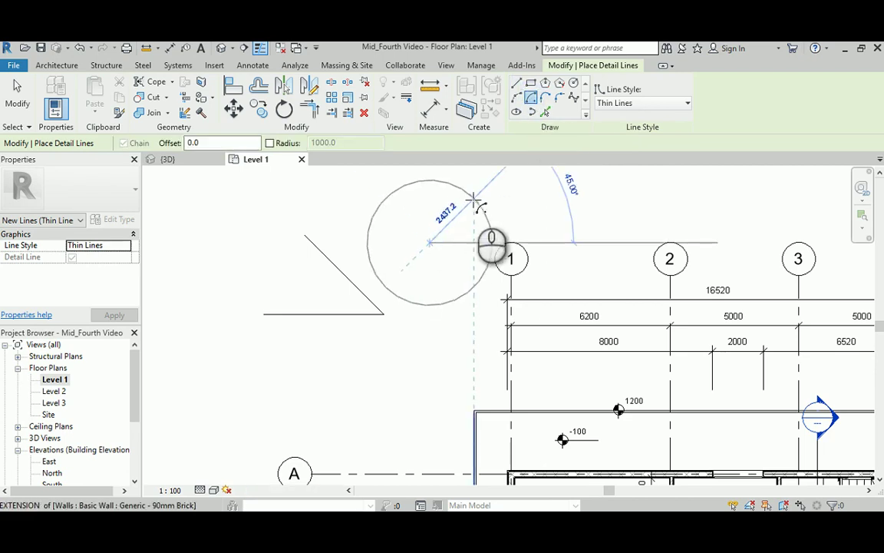
pyautogui.click(473, 197)
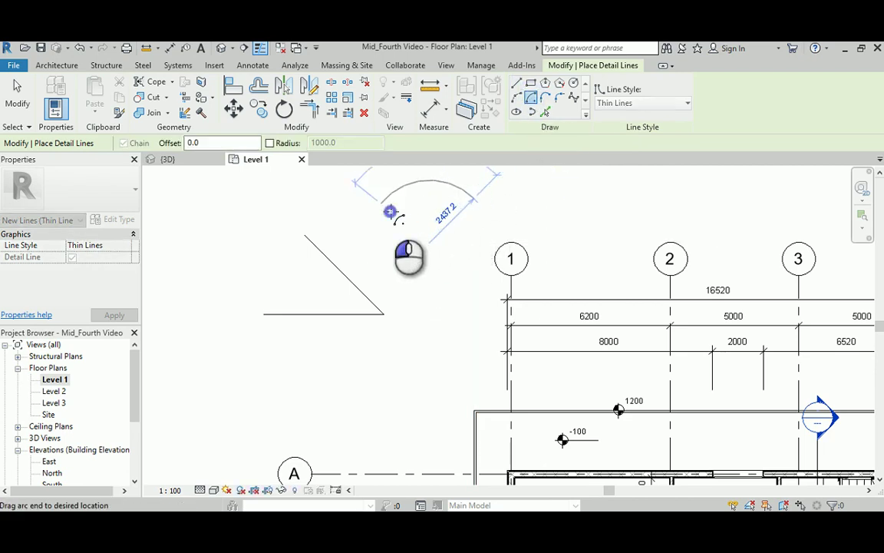
pyautogui.rightClick(375, 231)
pyautogui.click(372, 232)
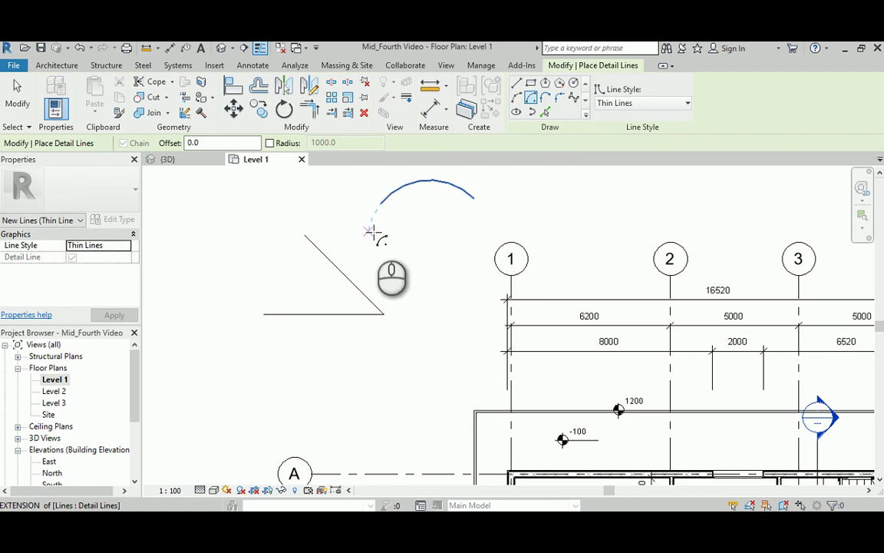
pyautogui.rightClick(372, 232)
pyautogui.click(384, 240)
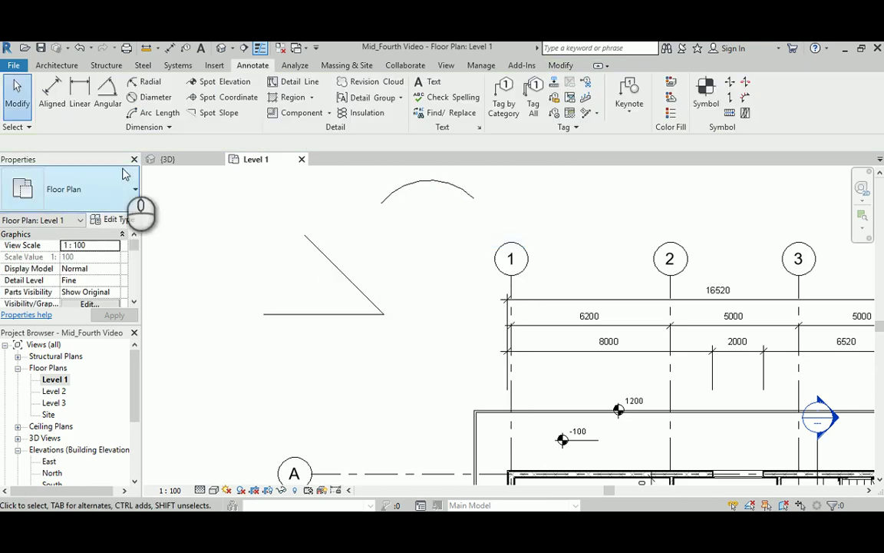
# - Place a Linear dimension of the vertical distance between the diagonal detail line's endpoints, to the left of the lines
pyautogui.click(81, 96)
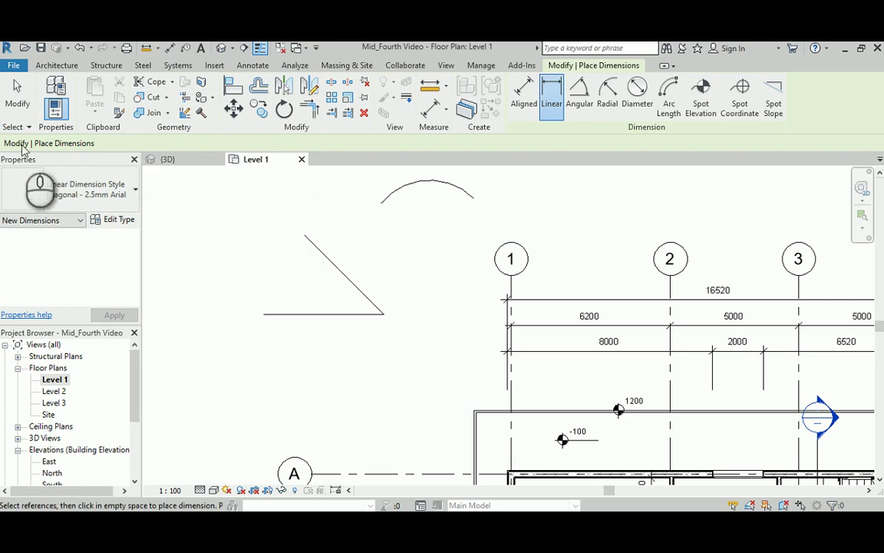
pyautogui.click(304, 236)
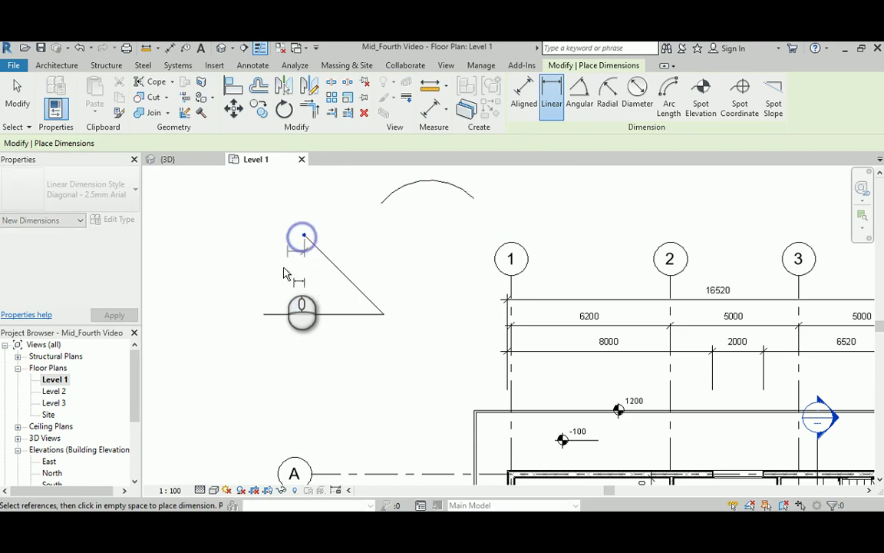
pyautogui.click(384, 317)
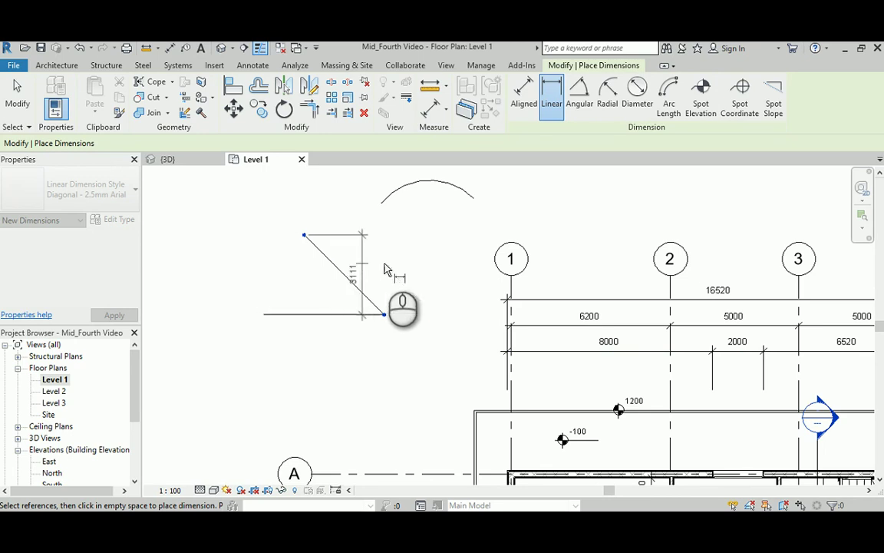
pyautogui.click(239, 266)
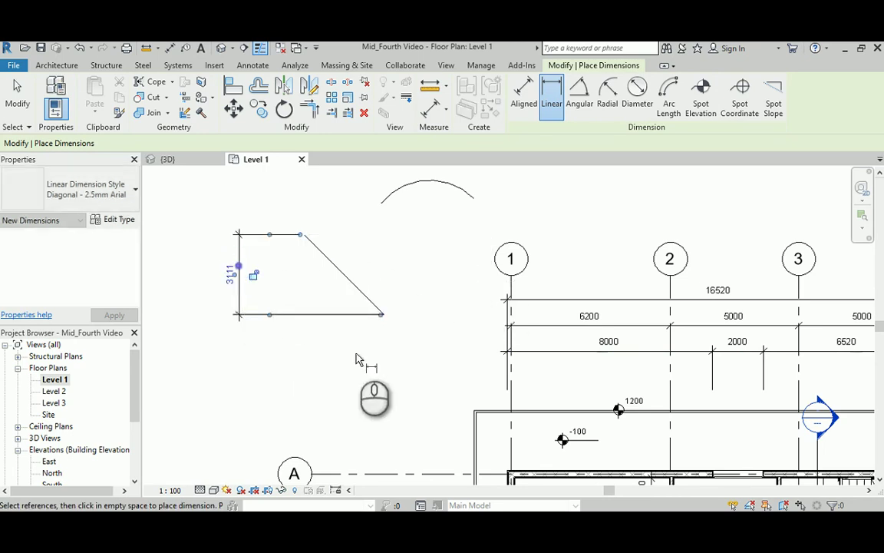
pyautogui.rightClick(374, 243)
pyautogui.click(386, 251)
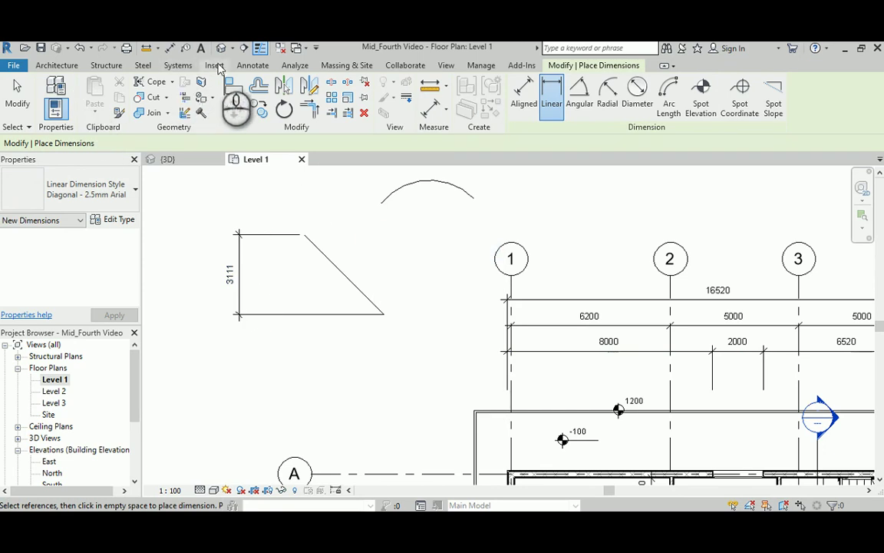
# - Place an Aligned dimension between the diagonal detail line's endpoints, parallel to the line on its upper right side
pyautogui.click(253, 65)
pyautogui.click(47, 91)
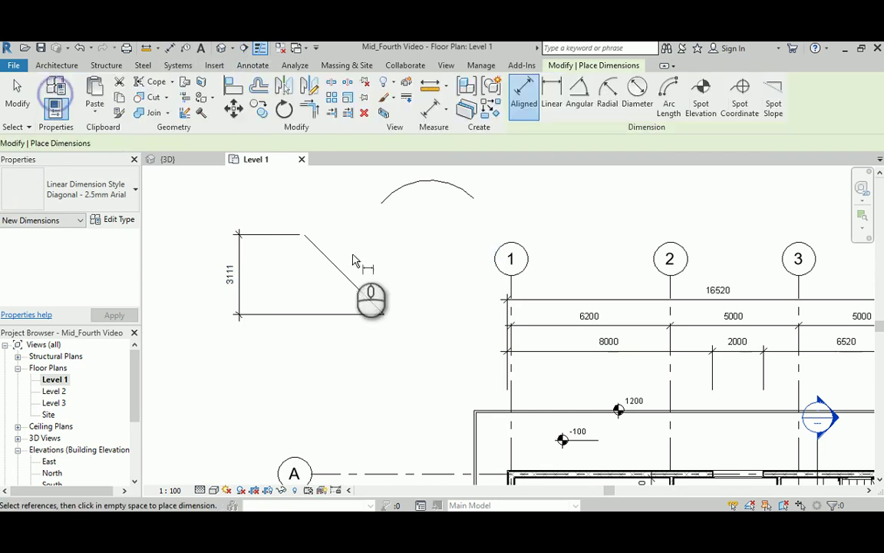
pyautogui.click(304, 237)
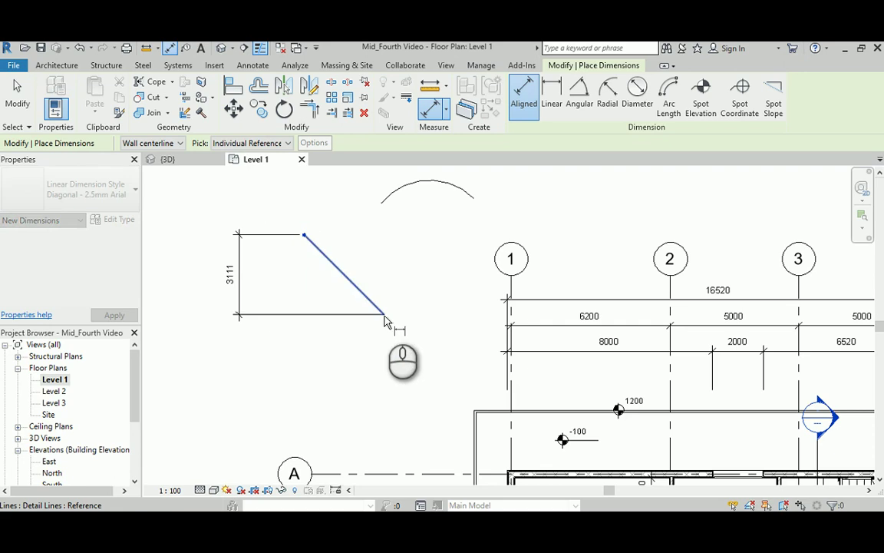
pyautogui.click(385, 315)
pyautogui.click(397, 284)
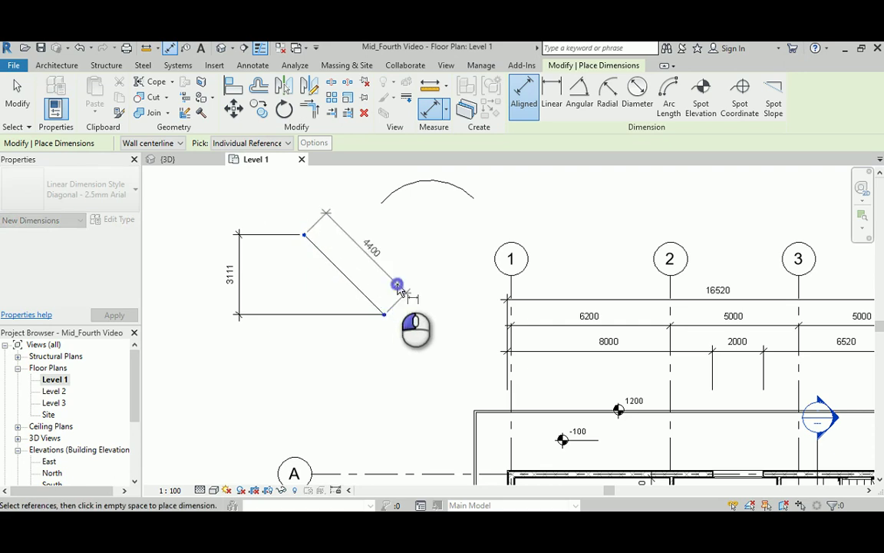
pyautogui.scroll(3, 334, 253)
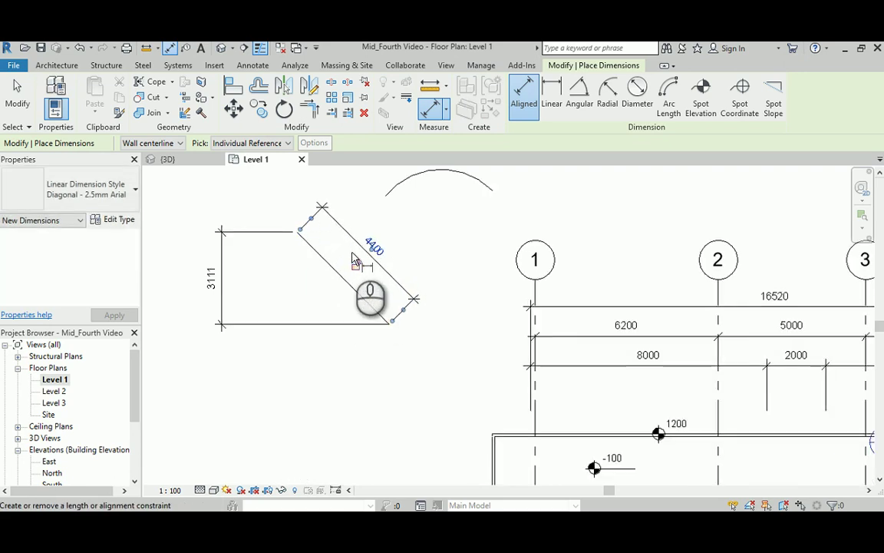
pyautogui.moveTo(333, 270); pyautogui.dragTo(371, 310, button='middle')
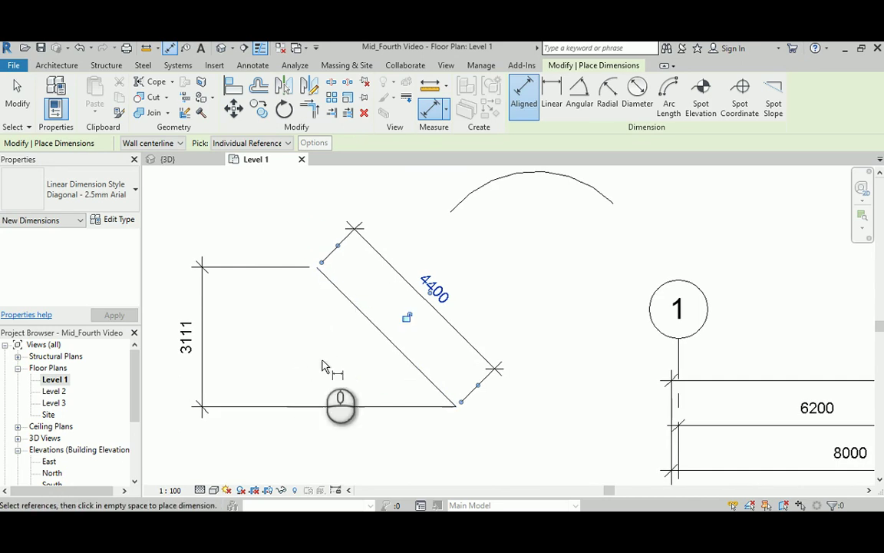
# - Place an Angular dimension between the diagonal and horizontal detail lines, inside the corner they form
pyautogui.click(252, 65)
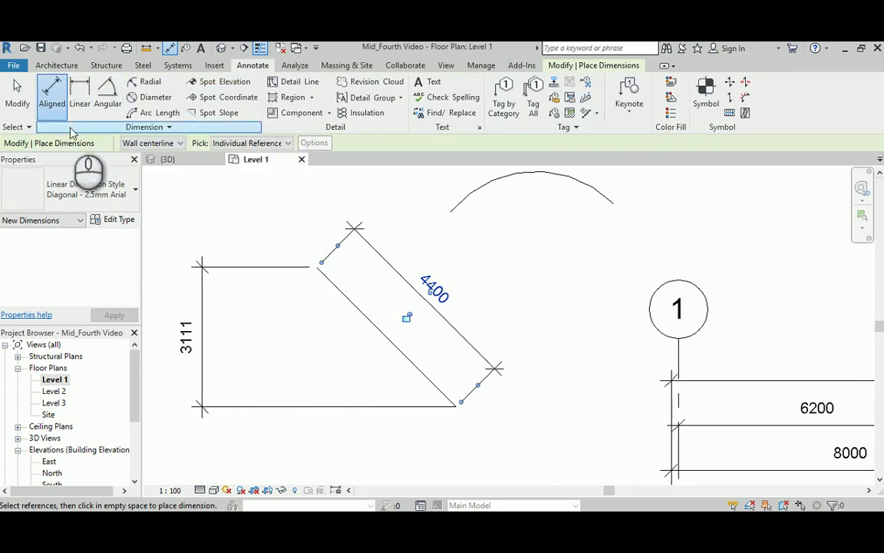
pyautogui.click(107, 96)
pyautogui.click(399, 359)
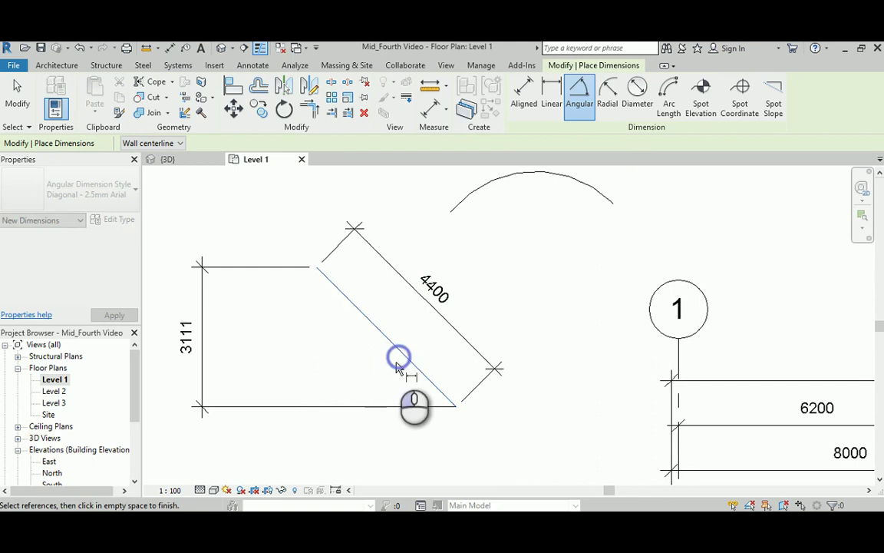
pyautogui.click(375, 406)
pyautogui.click(334, 363)
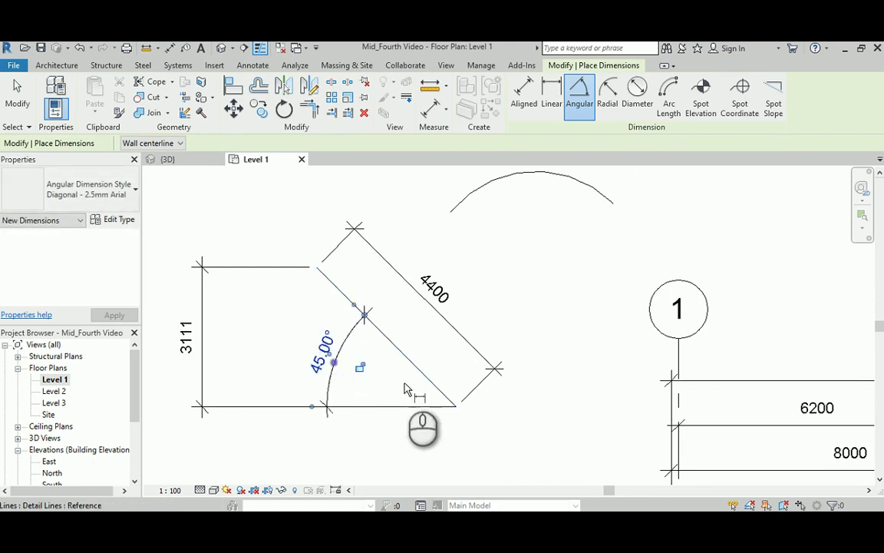
pyautogui.moveTo(558, 279); pyautogui.dragTo(536, 317, button='middle')
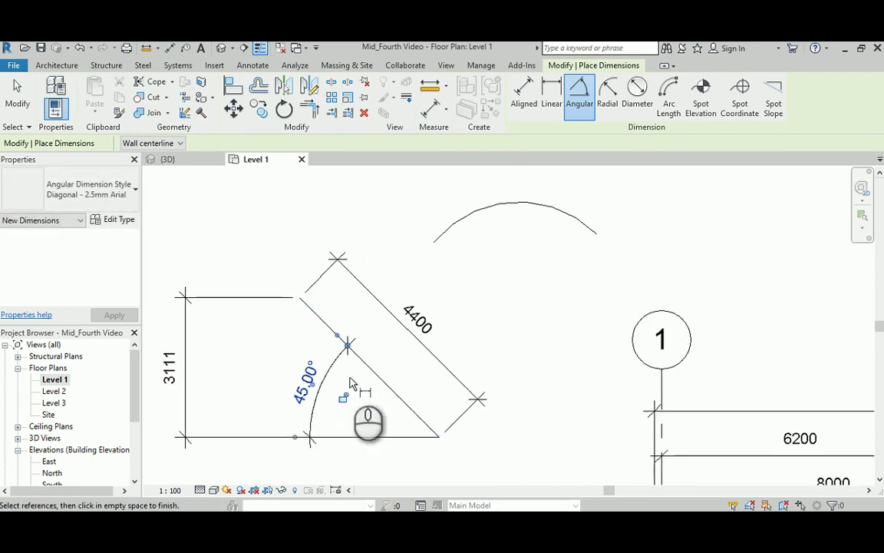
pyautogui.rightClick(251, 230)
pyautogui.click(265, 234)
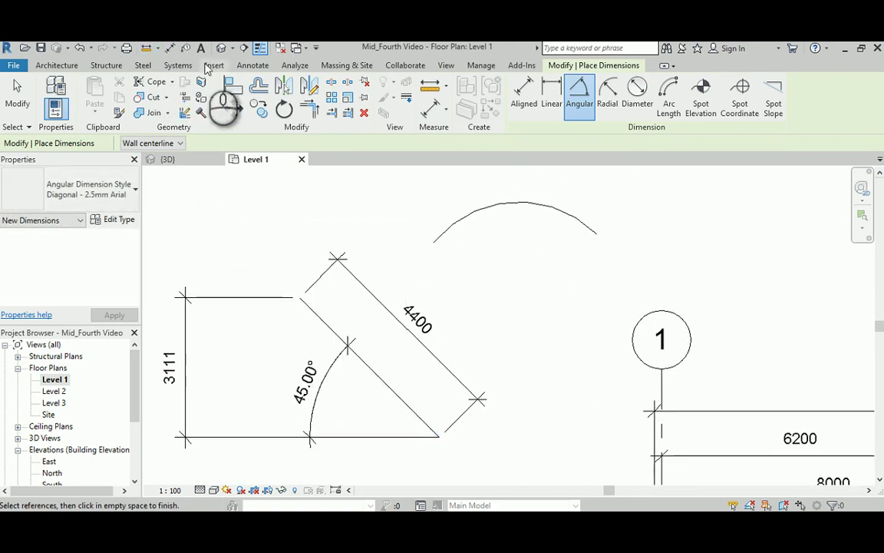
pyautogui.click(253, 65)
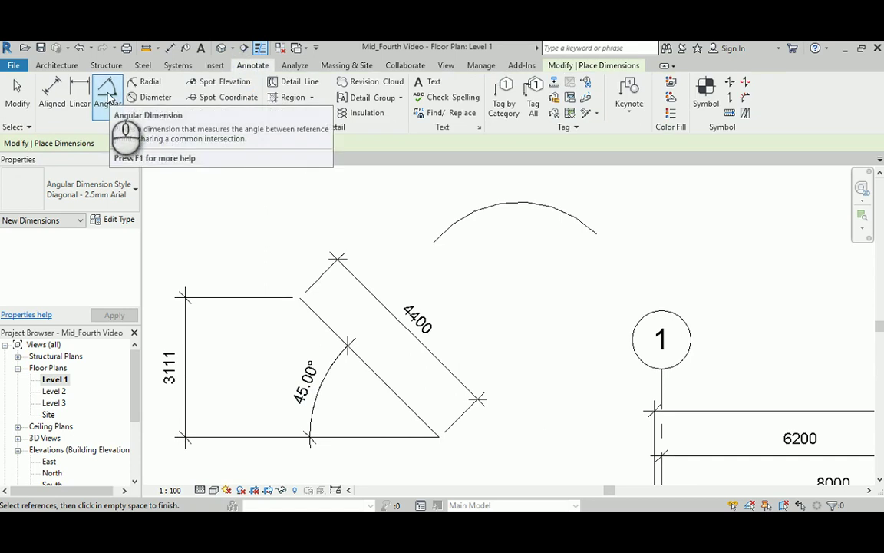
# - Place a Radial dimension on the detail arc, near its right end
pyautogui.click(147, 82)
pyautogui.click(573, 218)
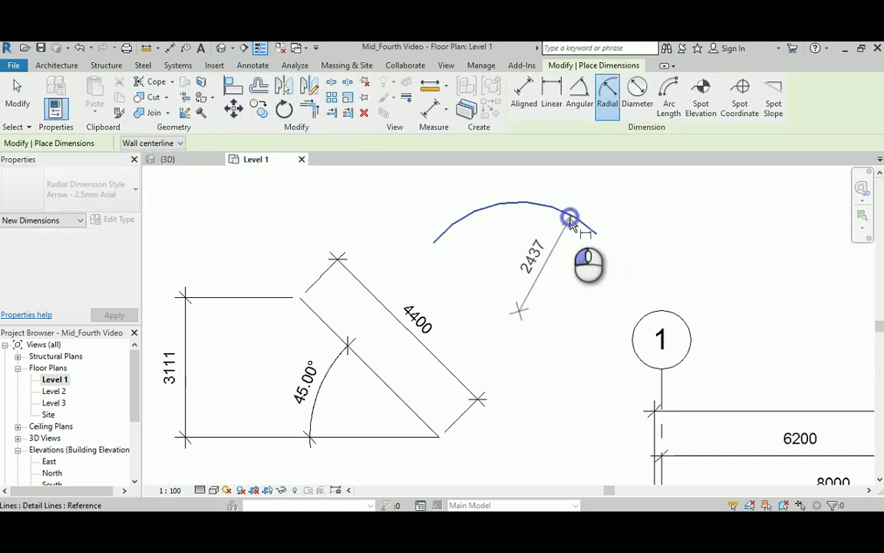
pyautogui.click(568, 236)
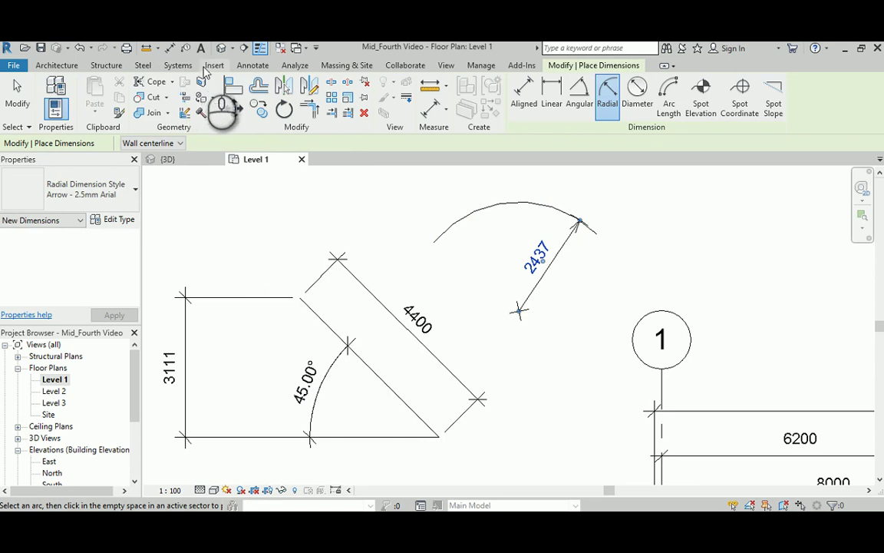
# - Place an Arc Length dimension between the two endpoints of the detail arc, offset above the arc
pyautogui.click(249, 65)
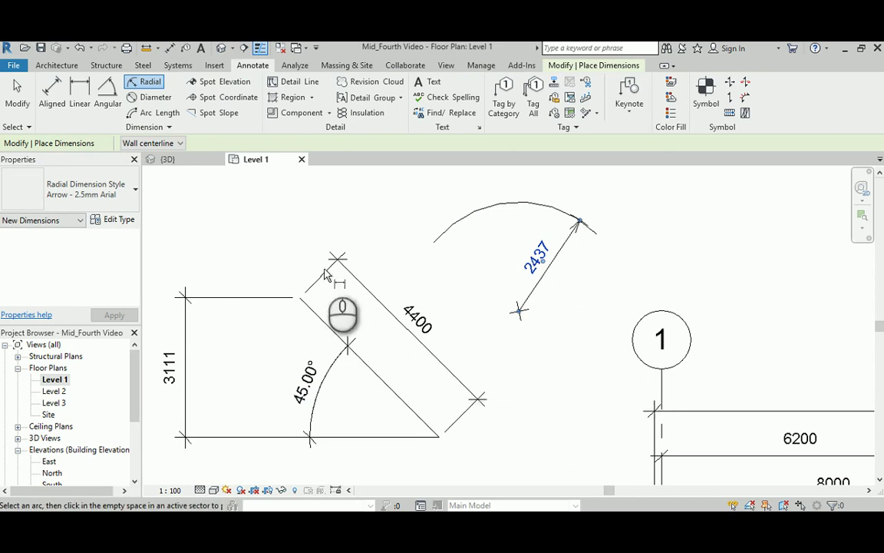
pyautogui.click(157, 112)
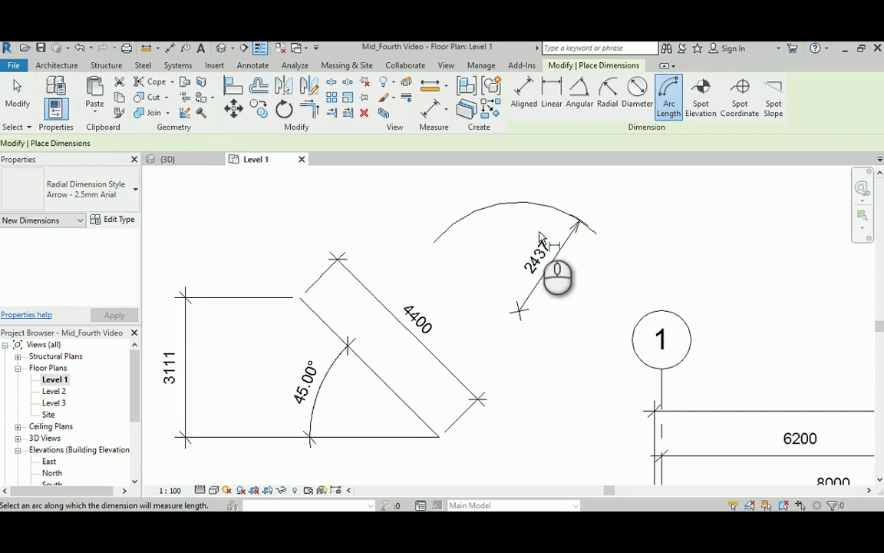
pyautogui.click(521, 202)
pyautogui.scroll(3, 584, 198)
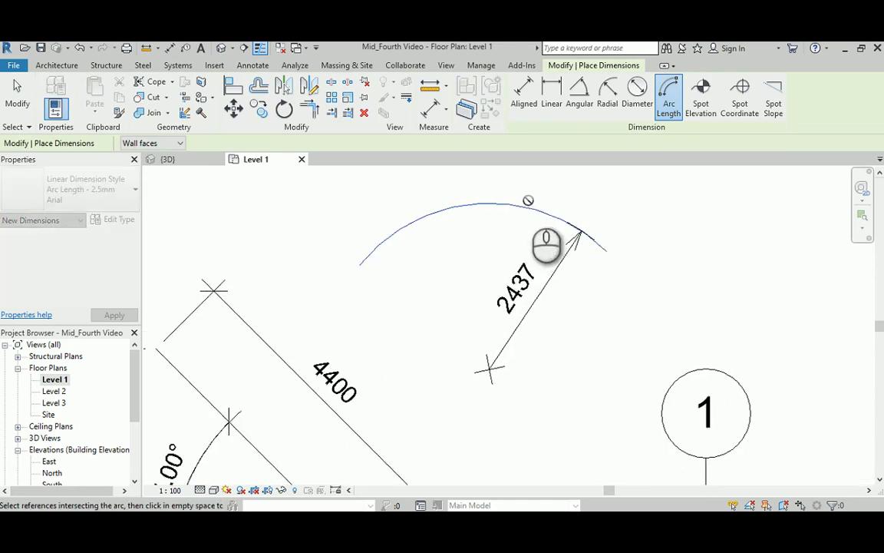
pyautogui.click(607, 253)
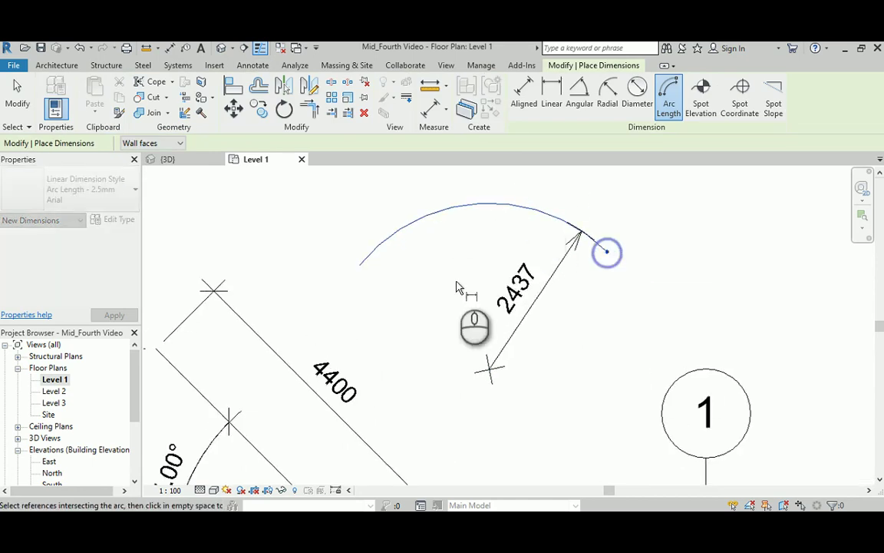
pyautogui.click(359, 265)
pyautogui.moveTo(414, 218); pyautogui.dragTo(420, 280, button='middle')
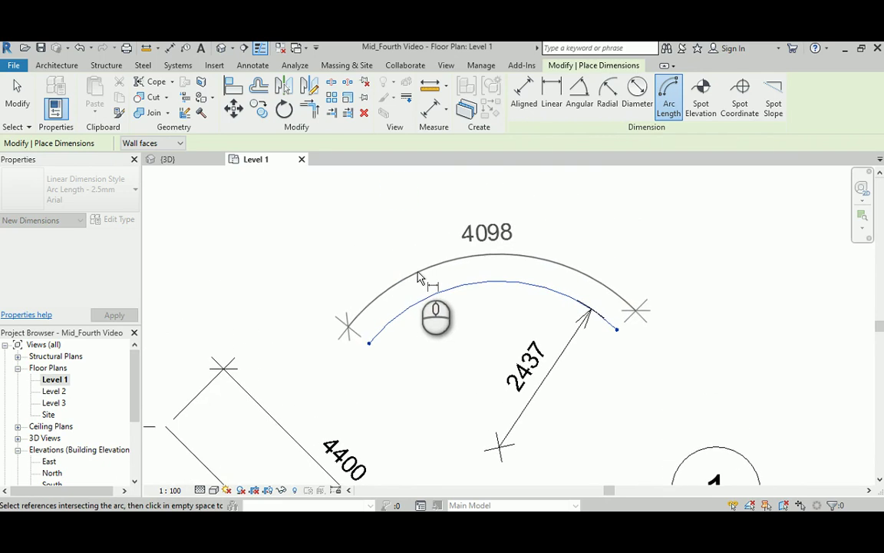
pyautogui.click(416, 271)
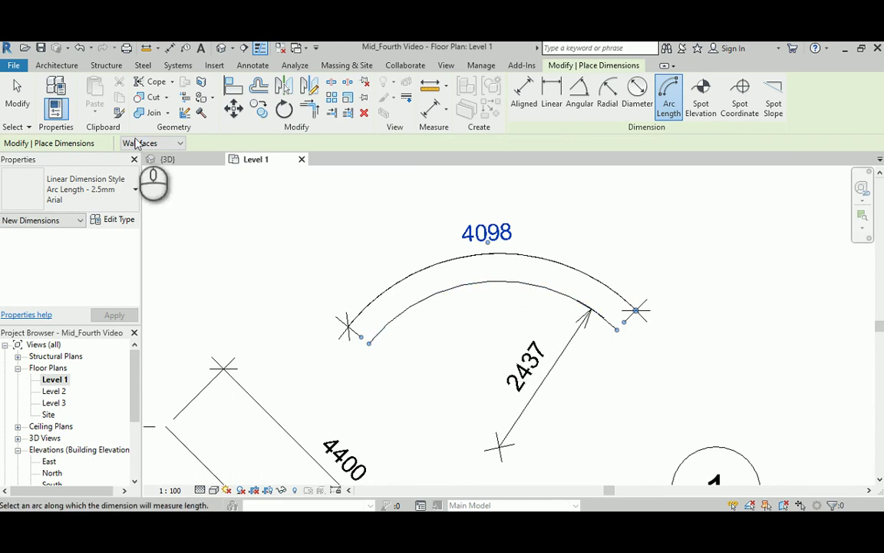
pyautogui.rightClick(277, 209)
pyautogui.click(295, 221)
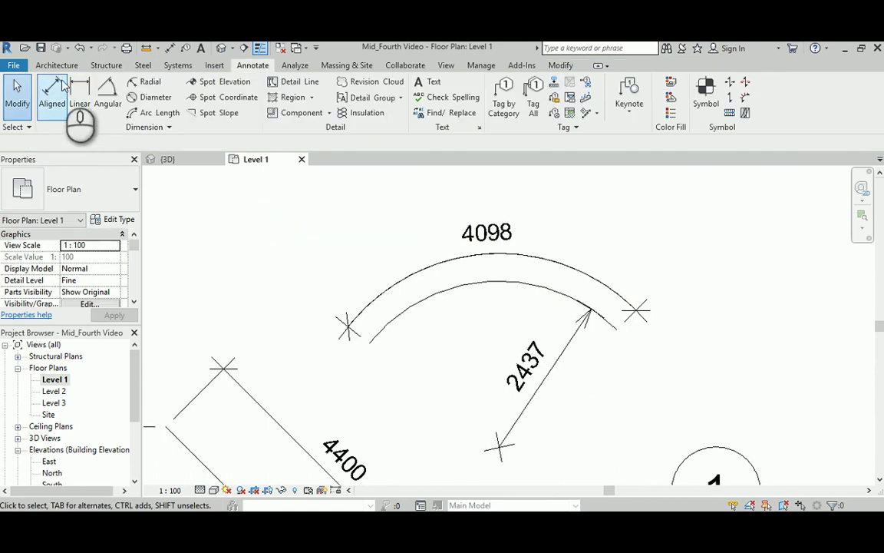
# - Draw a short slanted Thin Lines detail line crossing the detail arc left of its peak
pyautogui.click(293, 82)
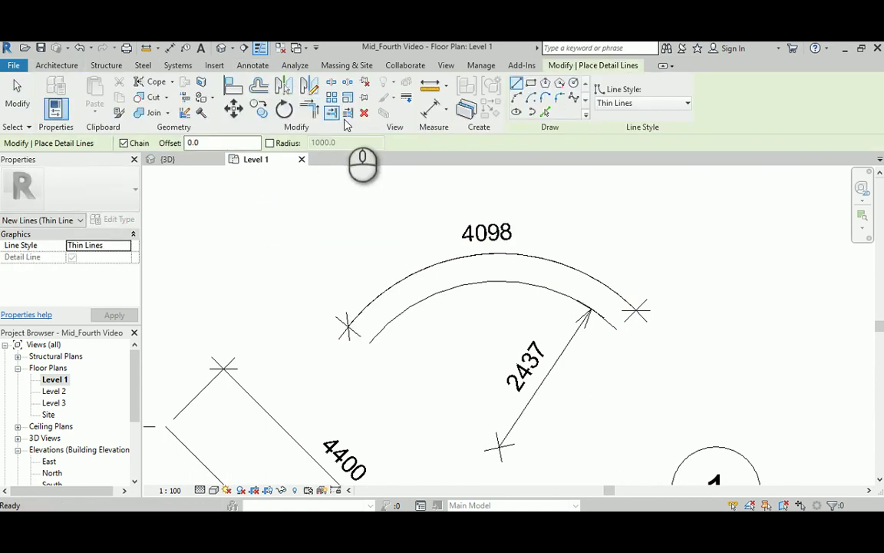
pyautogui.click(428, 253)
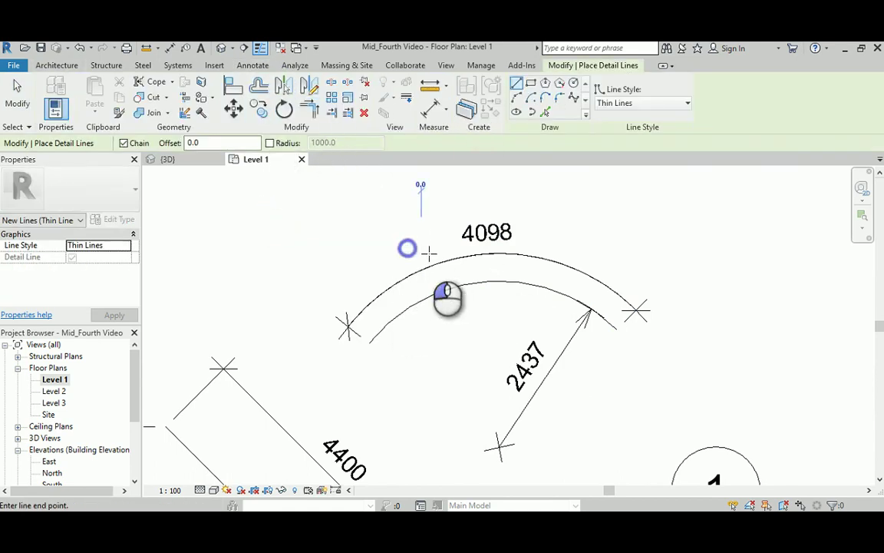
pyautogui.click(483, 349)
pyautogui.rightClick(426, 372)
pyautogui.click(465, 180)
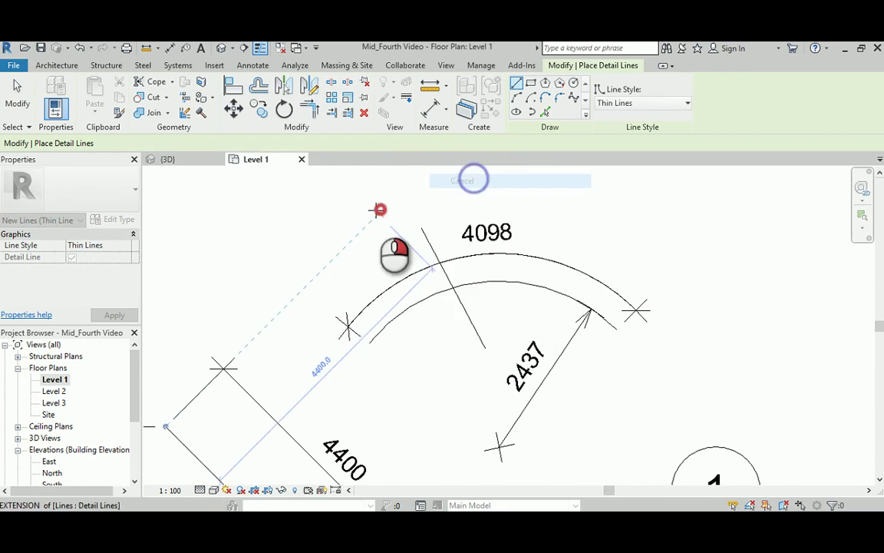
pyautogui.press('Escape')
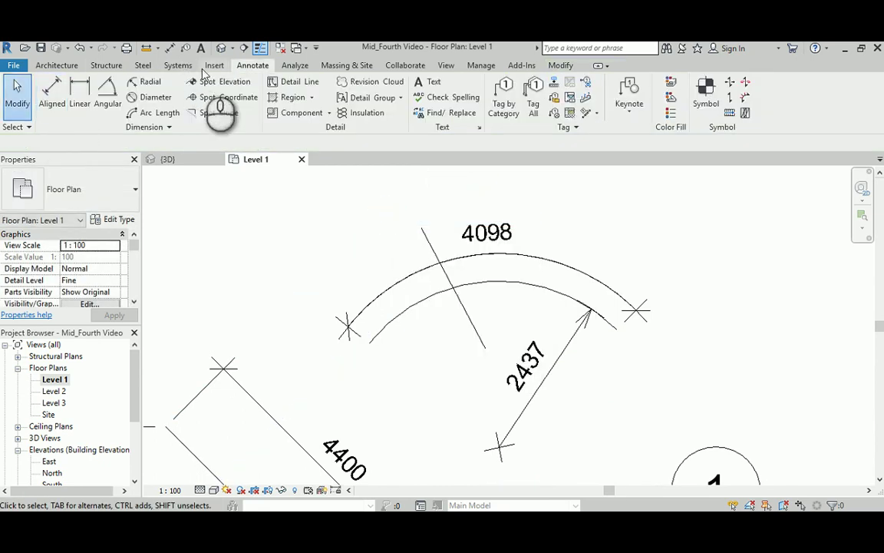
# - Place an Arc Length dimension from the arc's left endpoint to the crossing detail line, on the inner side of the arc
pyautogui.click(159, 113)
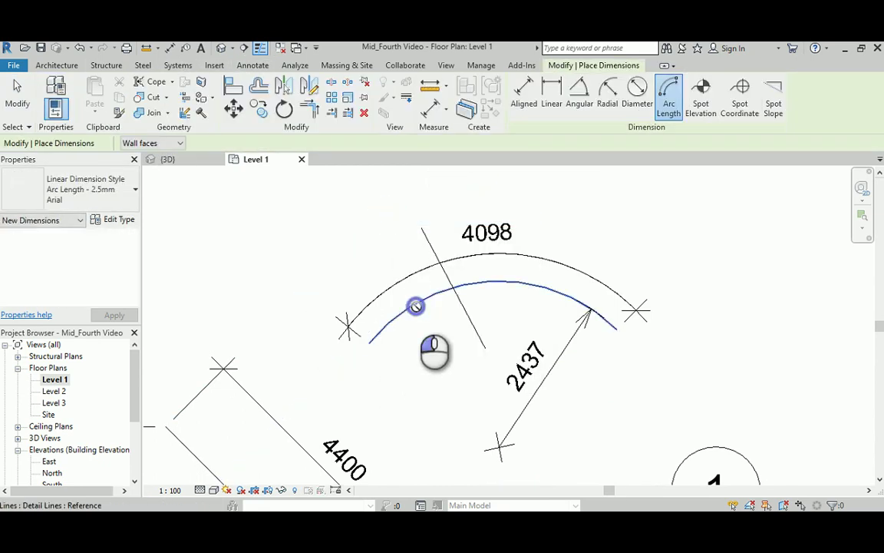
pyautogui.click(416, 306)
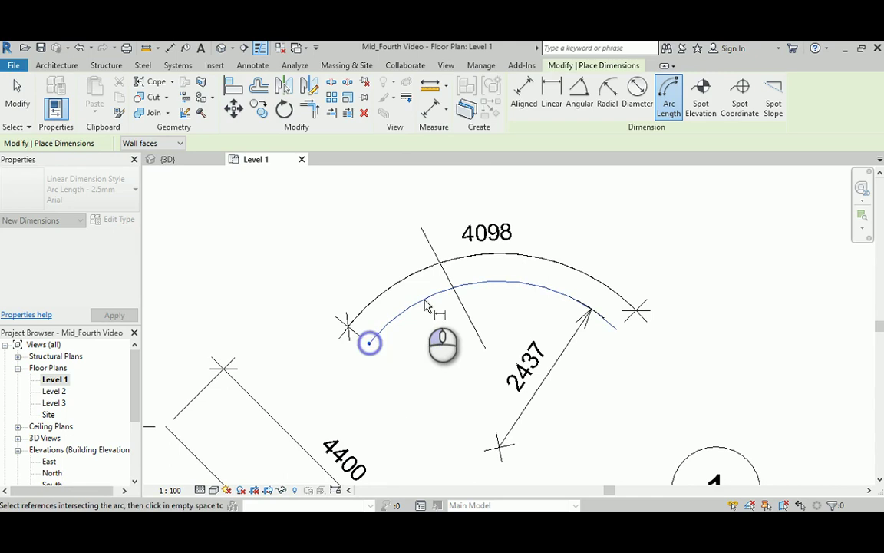
pyautogui.click(458, 298)
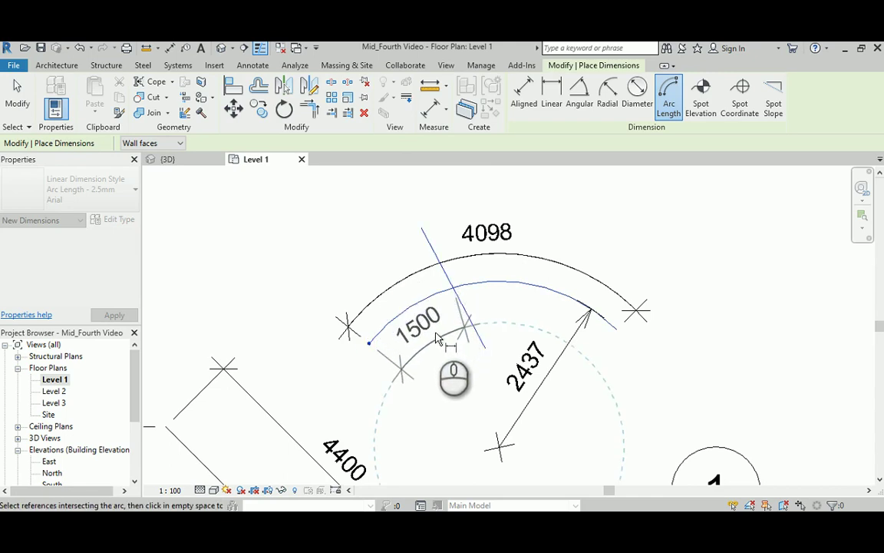
pyautogui.click(436, 338)
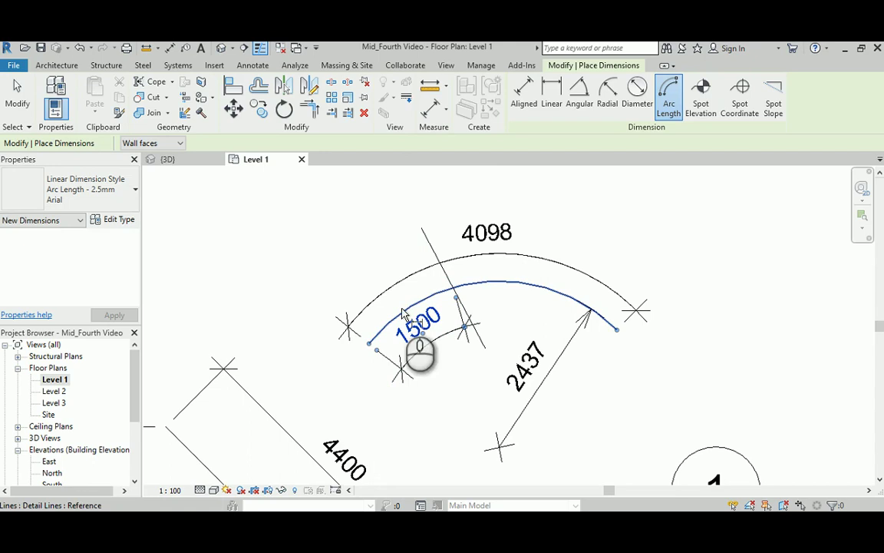
pyautogui.rightClick(330, 221)
pyautogui.click(337, 228)
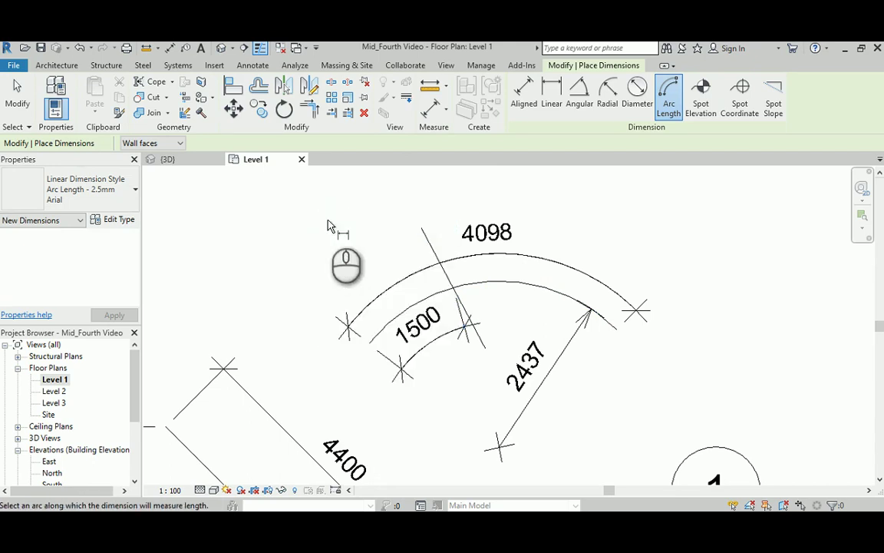
pyautogui.click(253, 66)
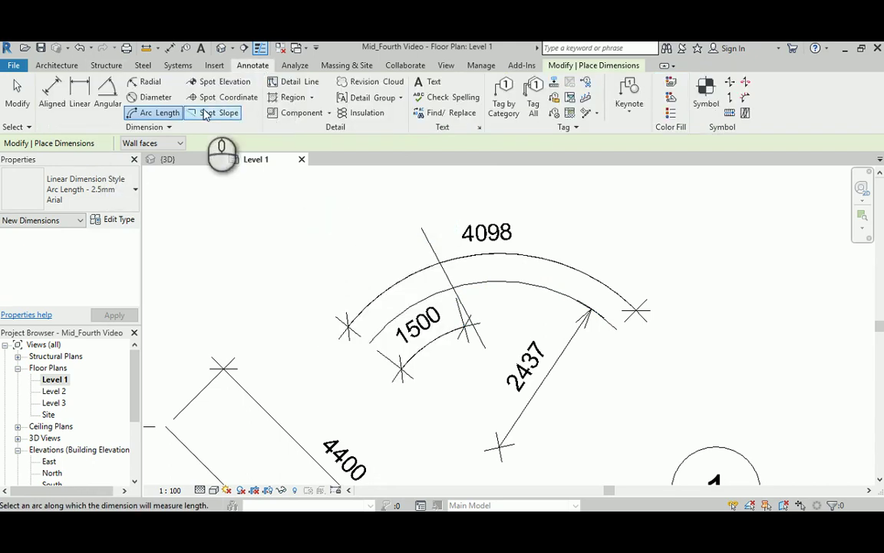
pyautogui.click(169, 128)
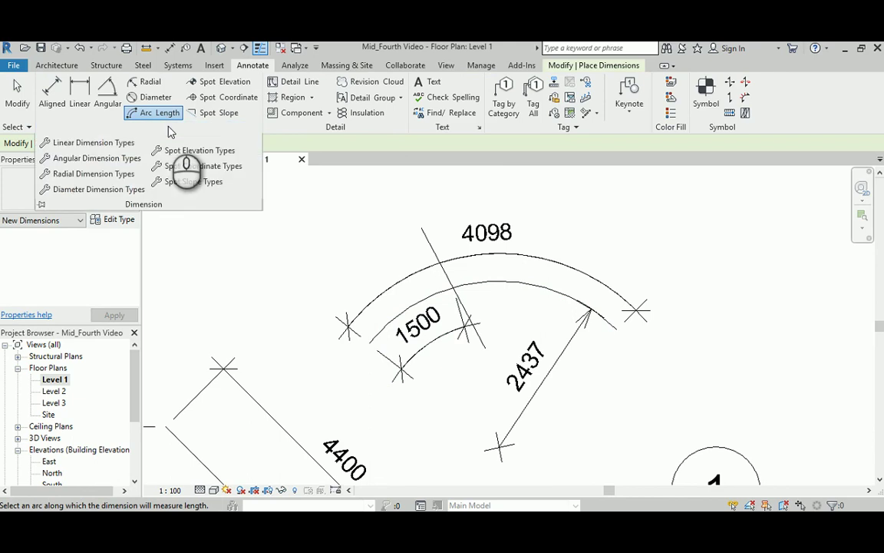
pyautogui.click(95, 145)
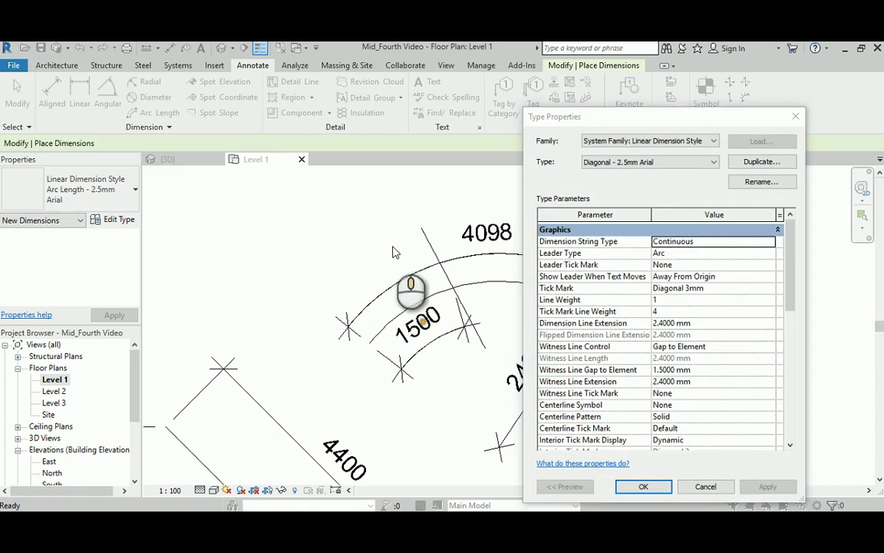
pyautogui.click(796, 116)
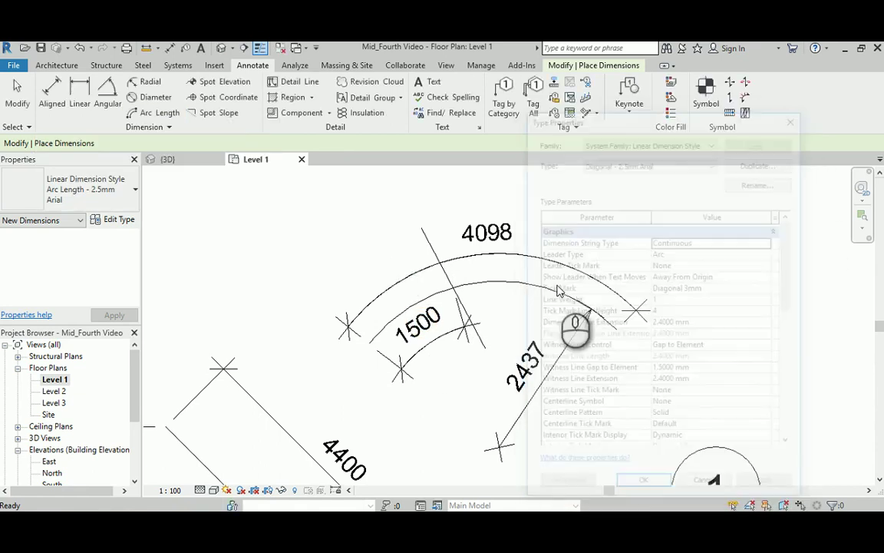
# - Set the color of the Linear Dimension Style type Diagonal - 2.5mm Arial to Red
pyautogui.scroll(-2, 484, 391)
pyautogui.moveTo(484, 392); pyautogui.dragTo(470, 266, button='middle')
pyautogui.scroll(-2, 522, 307)
pyautogui.moveTo(563, 341); pyautogui.dragTo(472, 323, button='middle')
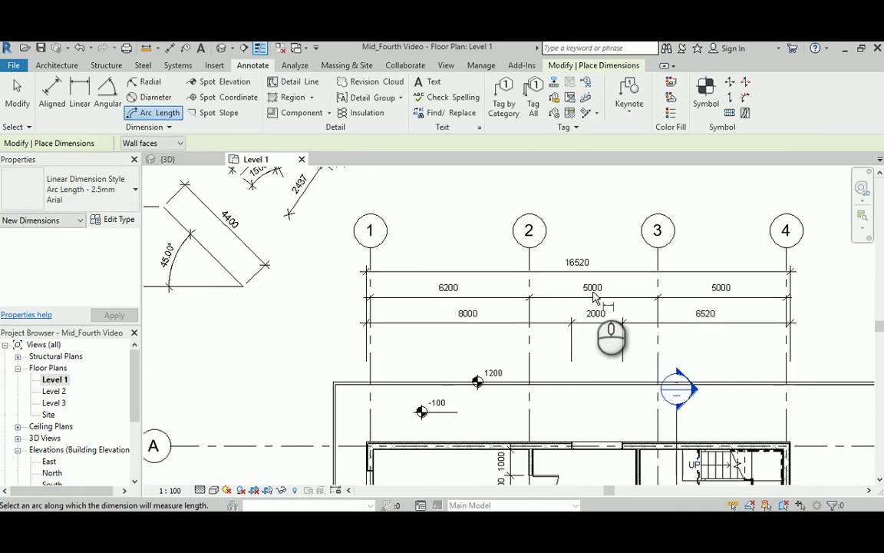
pyautogui.click(154, 127)
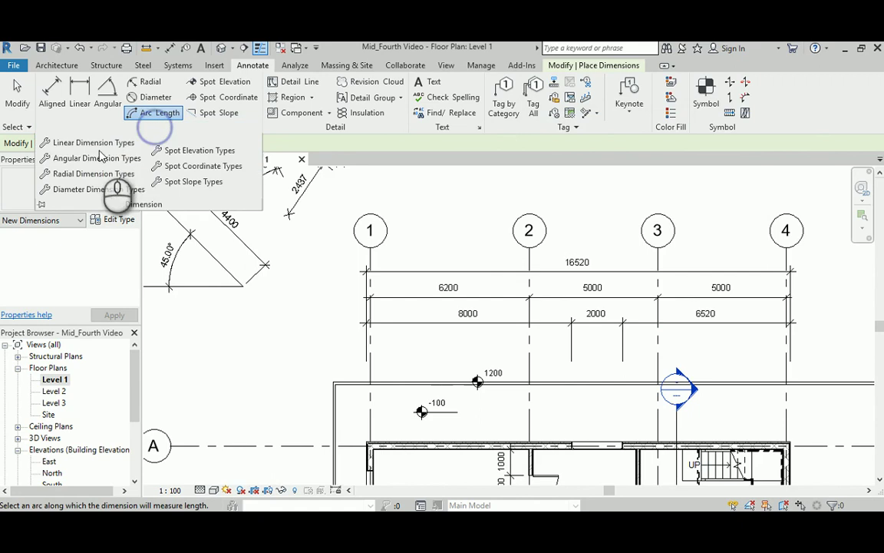
pyautogui.moveTo(700, 119); pyautogui.dragTo(286, 91)
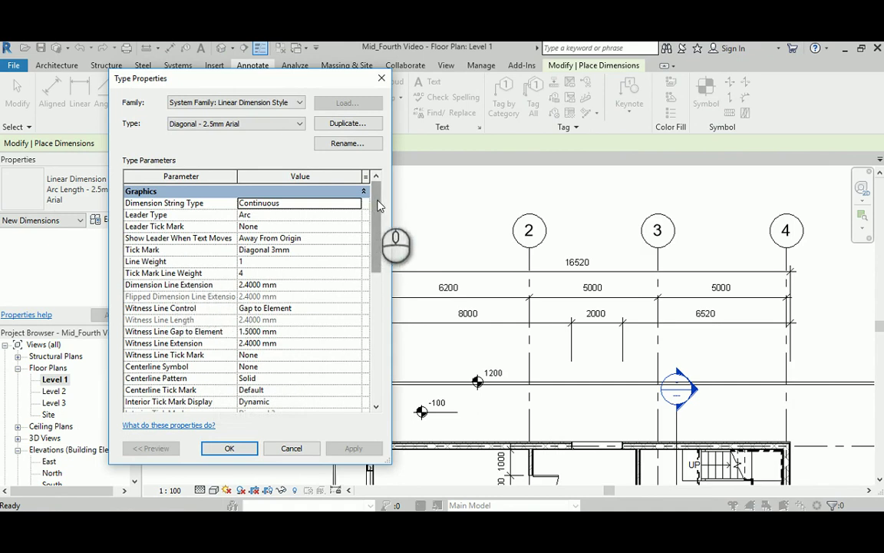
pyautogui.scroll(-4, 378, 205)
pyautogui.click(253, 305)
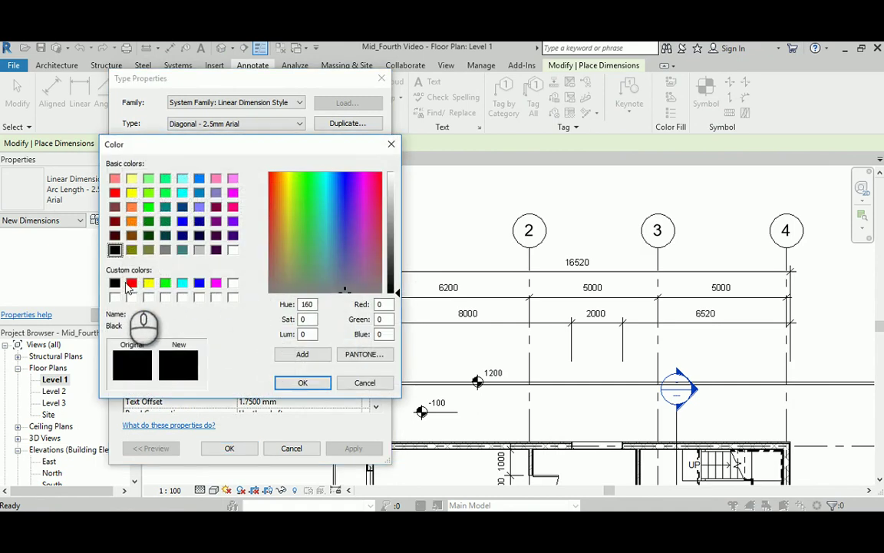
pyautogui.click(130, 283)
pyautogui.click(304, 383)
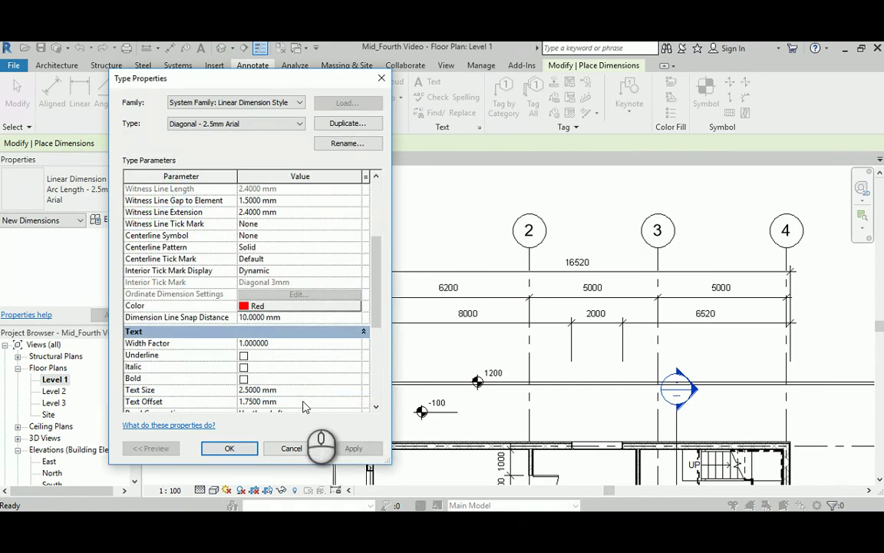
pyautogui.click(232, 449)
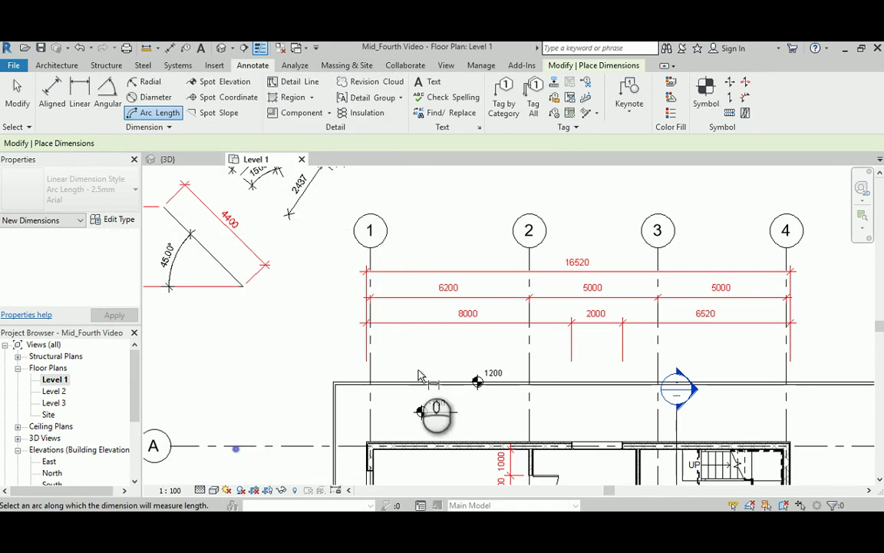
# - Set the color of the Angular Dimension Style type Diagonal - 2.5mm Arial to Blue
pyautogui.moveTo(405, 278); pyautogui.dragTo(428, 295, button='middle')
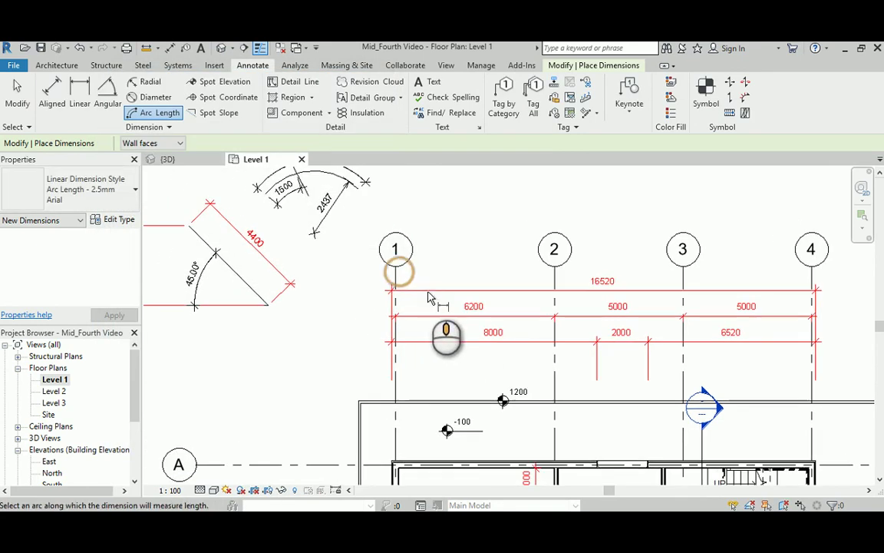
pyautogui.moveTo(267, 296); pyautogui.dragTo(371, 322, button='middle')
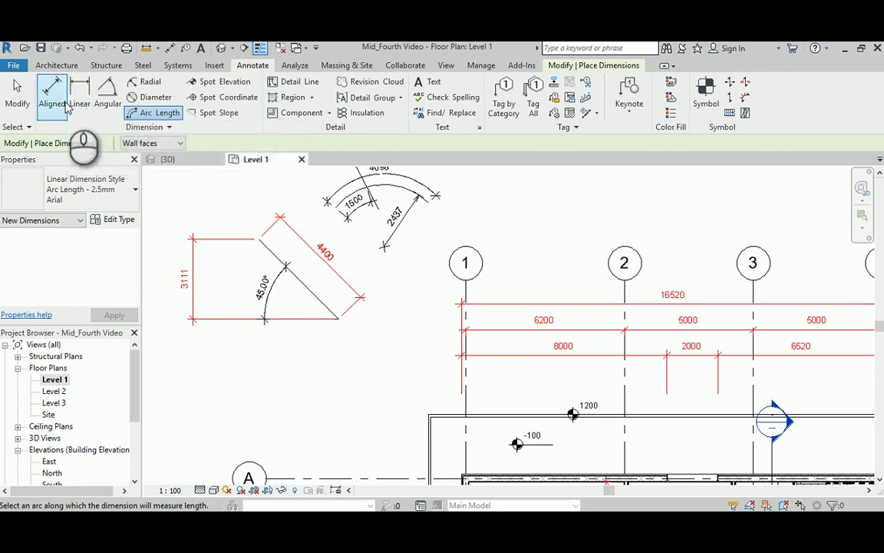
pyautogui.rightClick(522, 230)
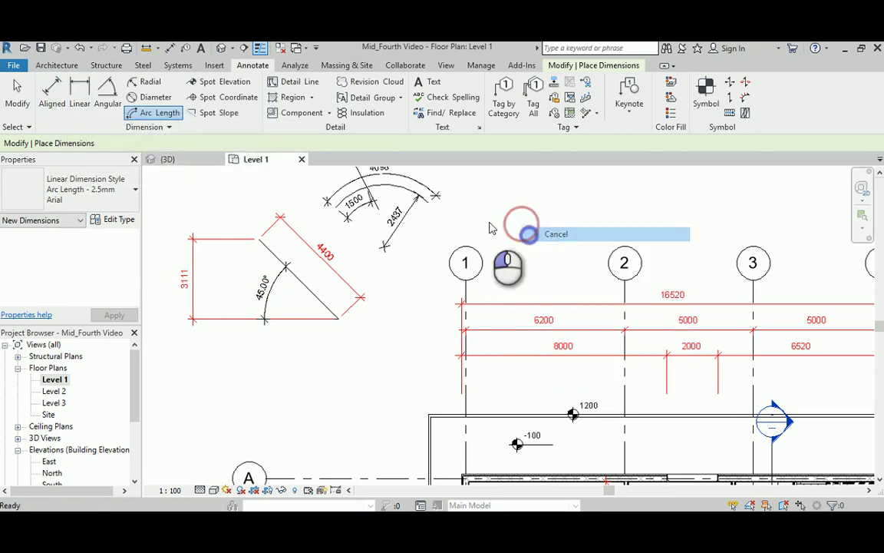
pyautogui.click(529, 233)
pyautogui.click(145, 127)
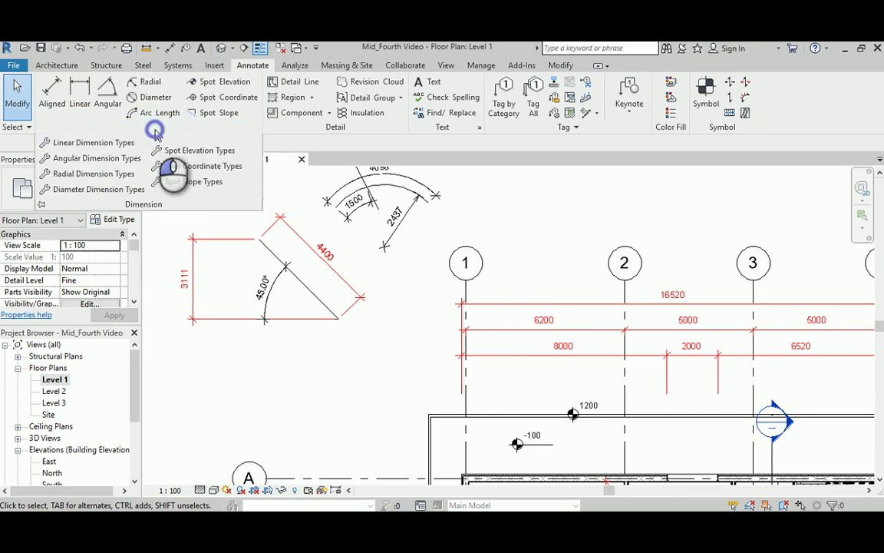
pyautogui.click(83, 160)
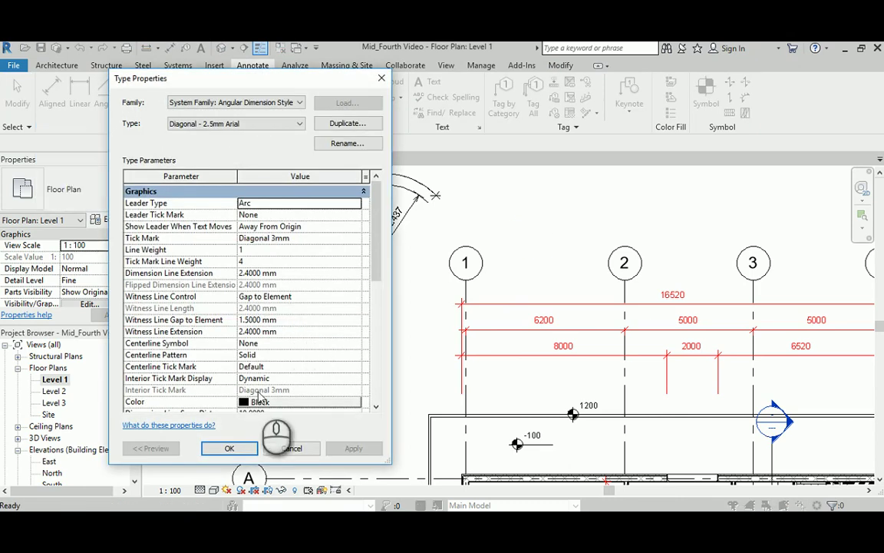
pyautogui.click(252, 401)
pyautogui.click(182, 221)
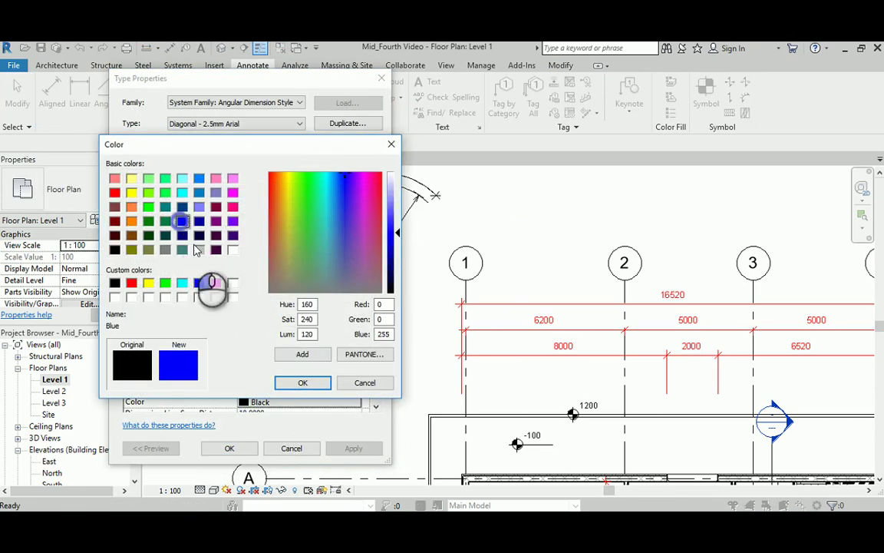
pyautogui.click(302, 383)
pyautogui.click(234, 448)
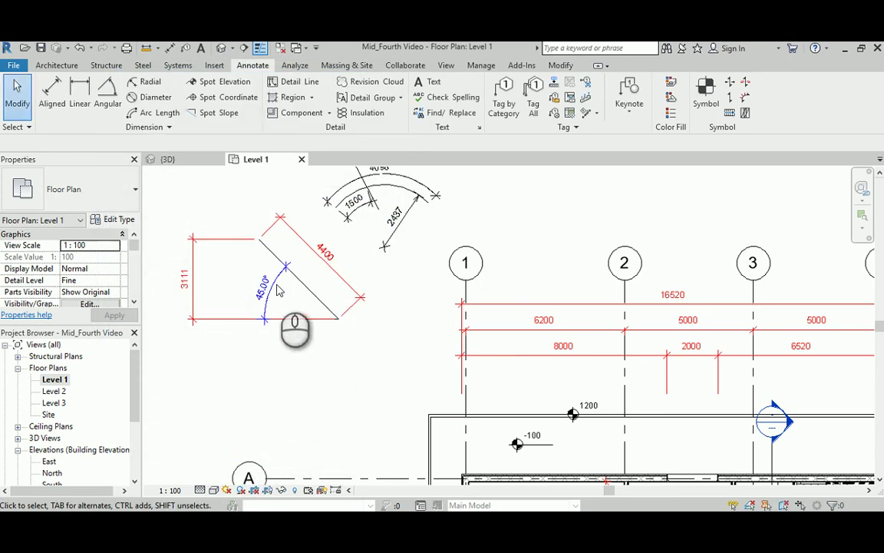
# - Set the color of the Radial Dimension Style type Arrow - 2.5mm Arial to orange RGB 255-128-064
pyautogui.click(154, 128)
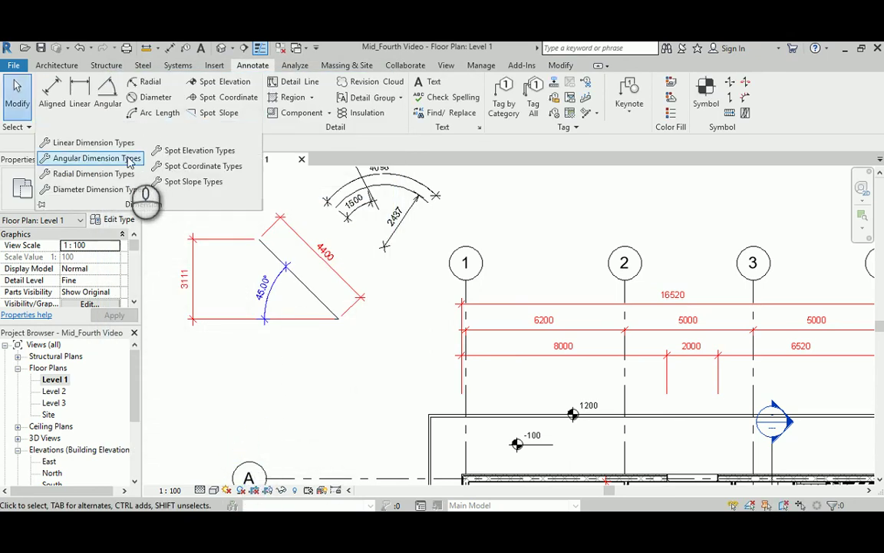
pyautogui.click(115, 174)
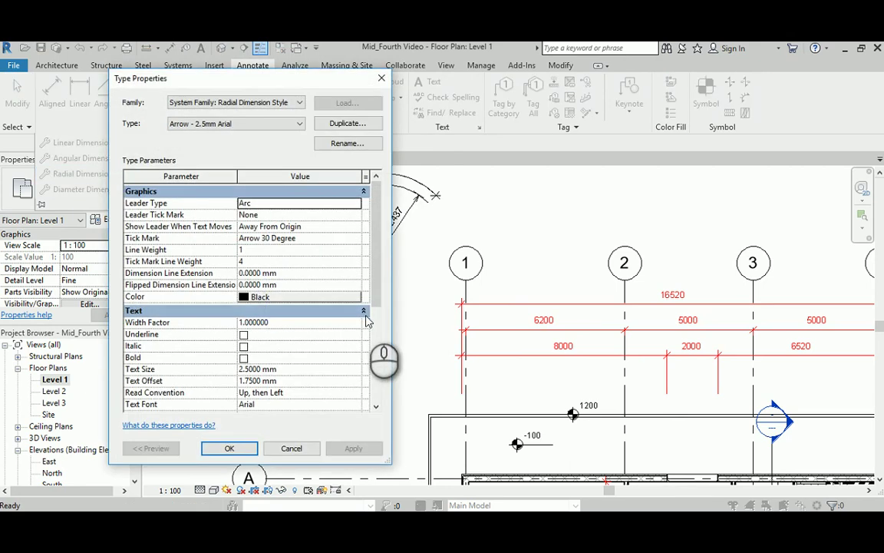
pyautogui.click(290, 302)
pyautogui.click(132, 207)
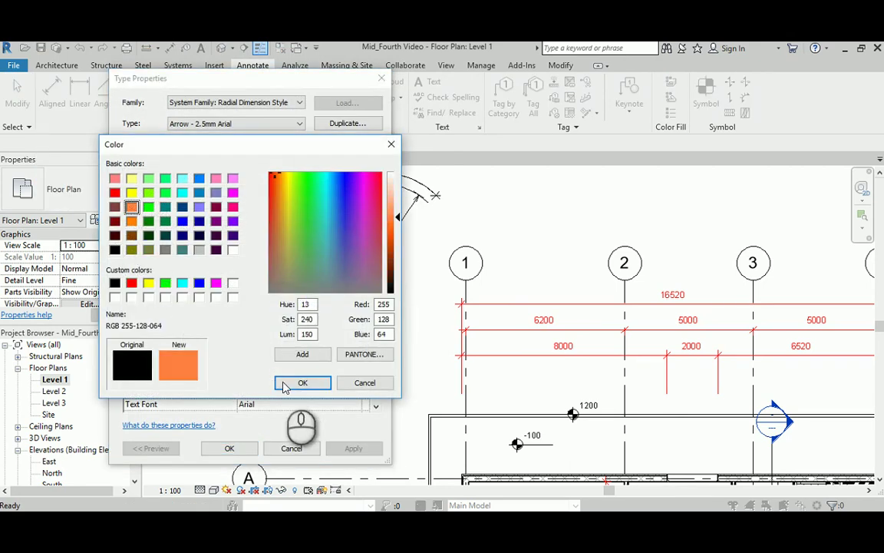
pyautogui.click(288, 382)
pyautogui.click(229, 448)
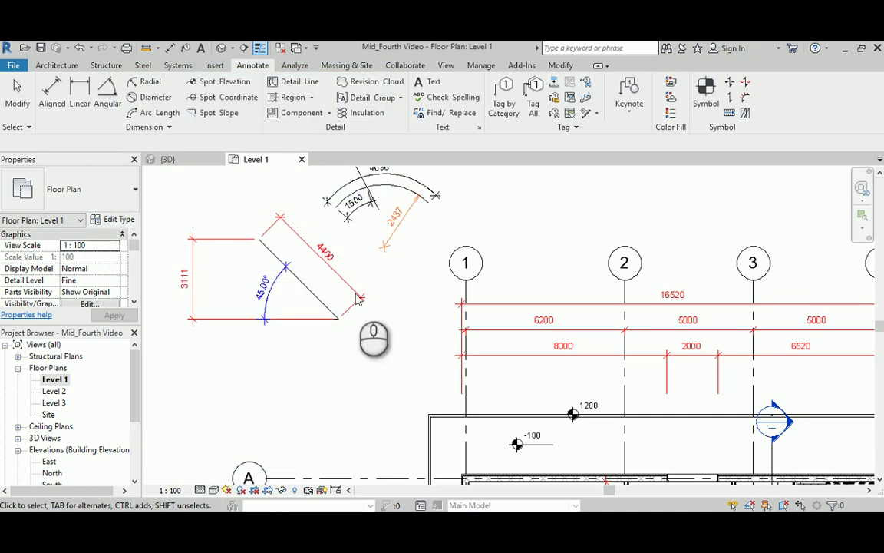
pyautogui.moveTo(461, 219); pyautogui.dragTo(502, 262, button='middle')
pyautogui.scroll(4, 421, 261)
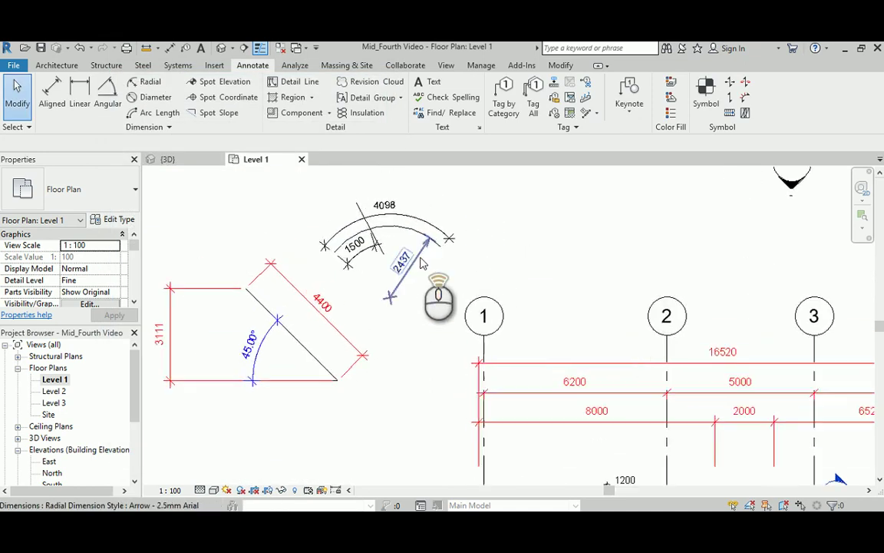
pyautogui.moveTo(297, 339); pyautogui.dragTo(430, 310, button='middle')
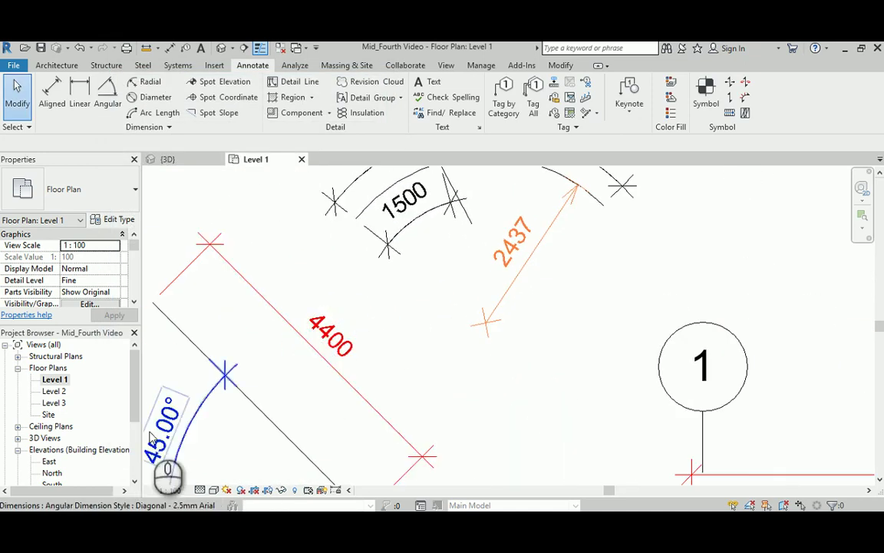
pyautogui.scroll(-3, 426, 349)
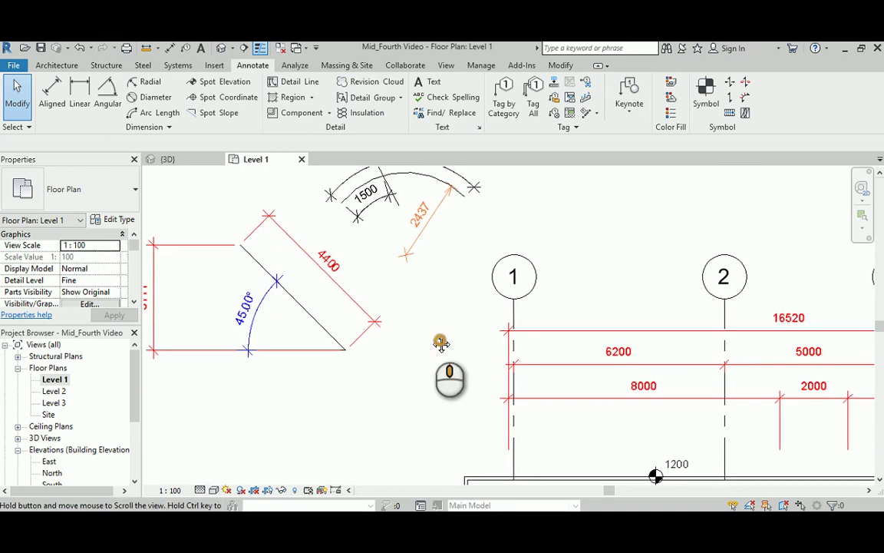
pyautogui.scroll(-3, 405, 298)
pyautogui.moveTo(399, 301); pyautogui.dragTo(380, 263, button='middle')
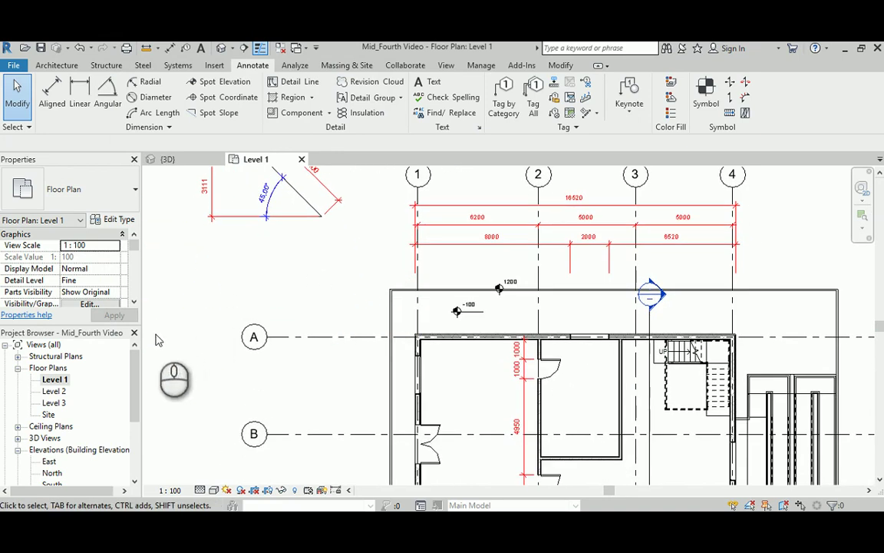
pyautogui.moveTo(408, 522)
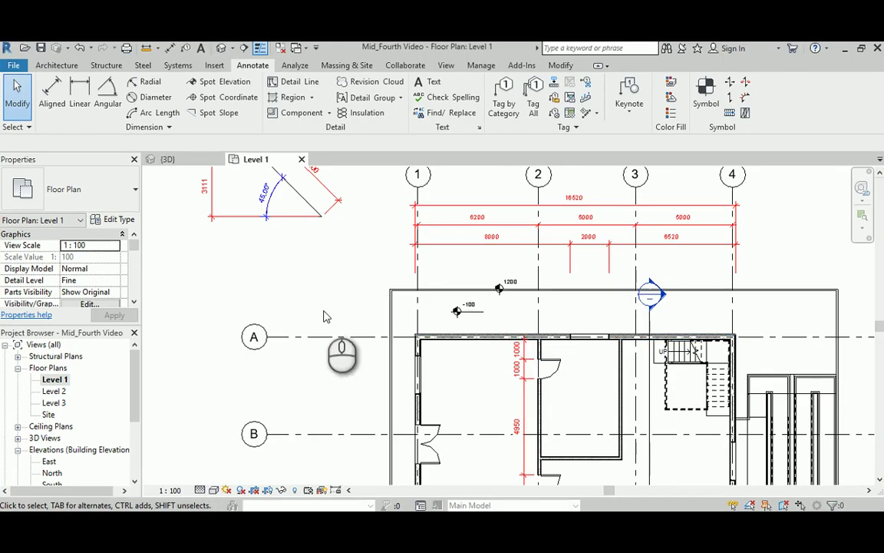
# - Place two Target spot elevations without a visible leader on the floor of the room between grids 1 and 2, near the double door
pyautogui.click(201, 83)
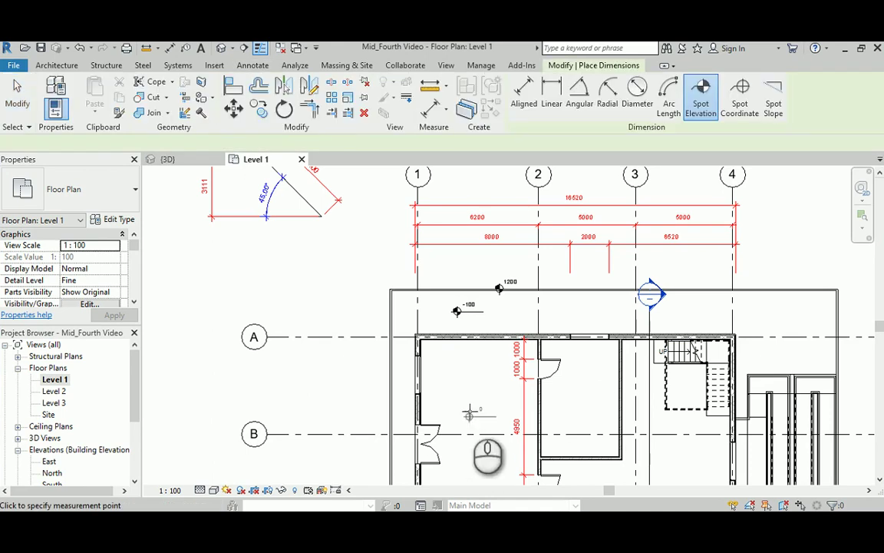
pyautogui.scroll(3, 468, 407)
pyautogui.scroll(2, 463, 395)
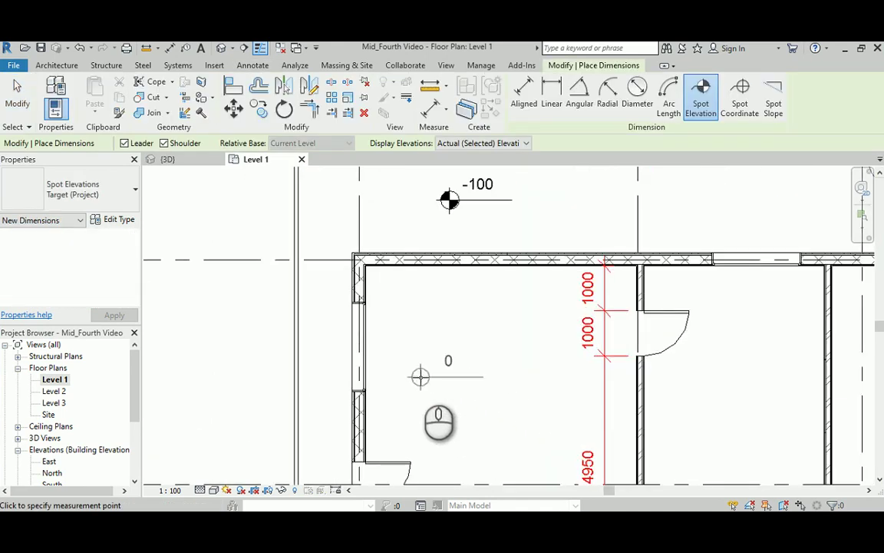
pyautogui.click(419, 376)
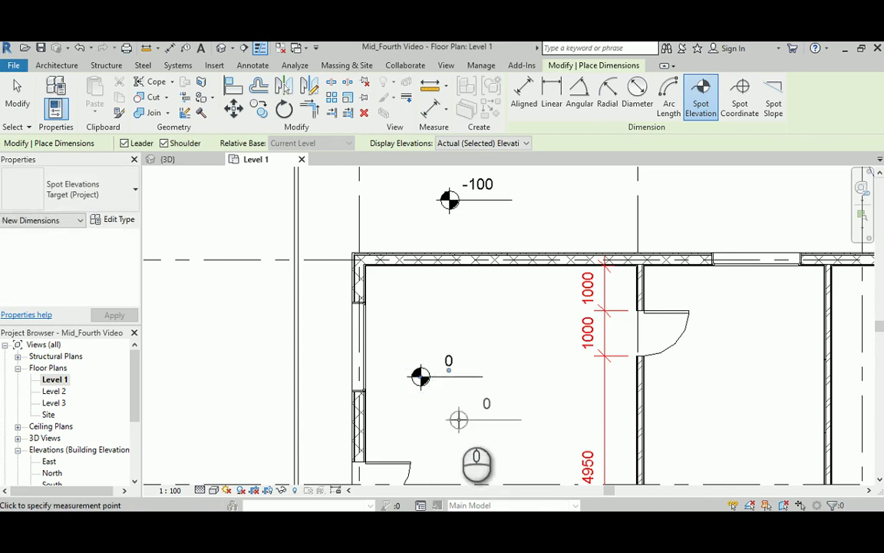
pyautogui.moveTo(499, 447); pyautogui.dragTo(454, 373, button='middle')
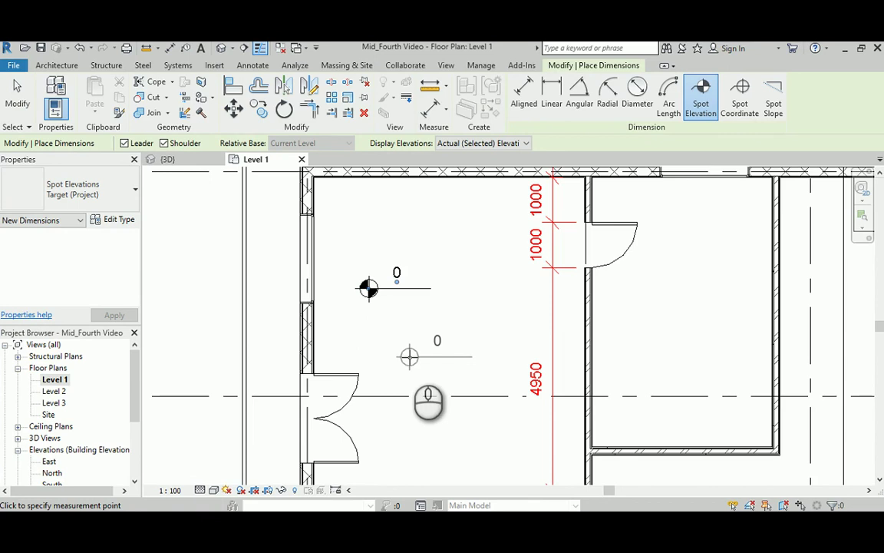
pyautogui.click(410, 356)
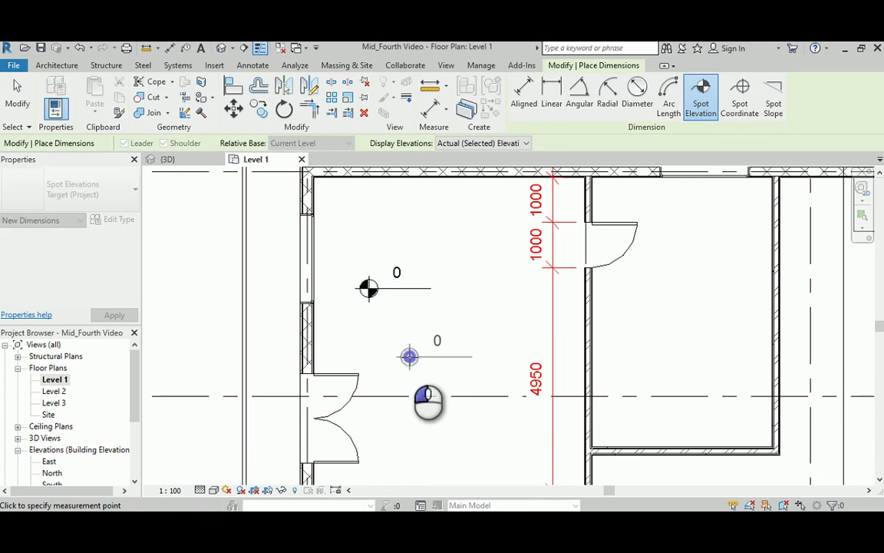
pyautogui.moveTo(476, 458); pyautogui.dragTo(438, 356, button='middle')
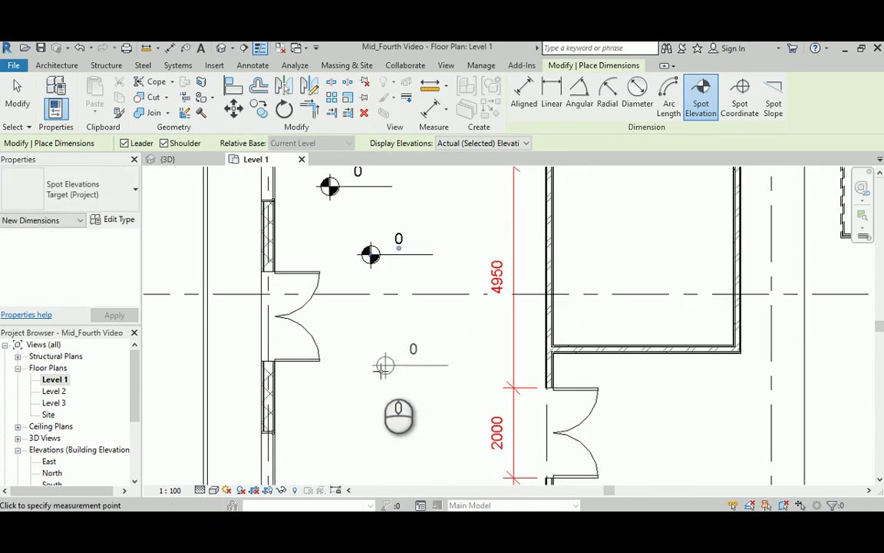
# - Place a third Target spot elevation with an angled leader and horizontal shoulder on the same room's floor, below the other two
pyautogui.click(377, 370)
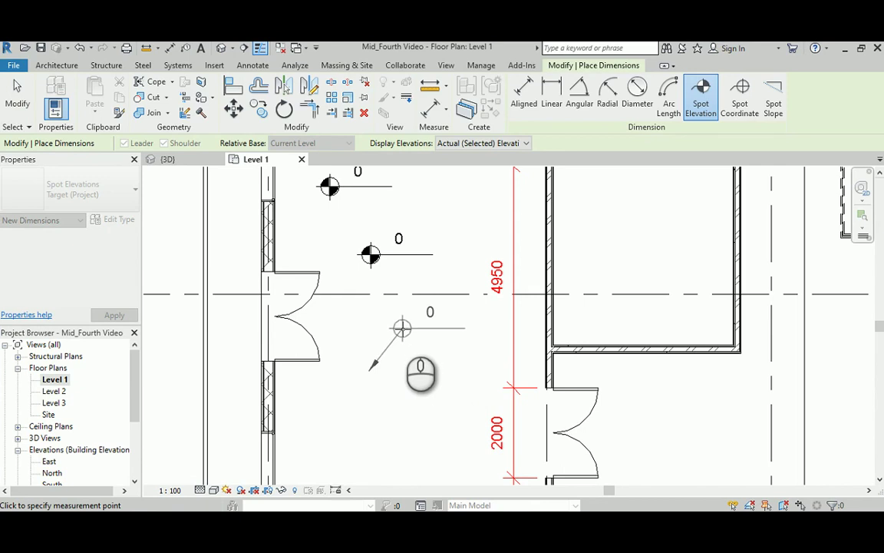
pyautogui.click(402, 329)
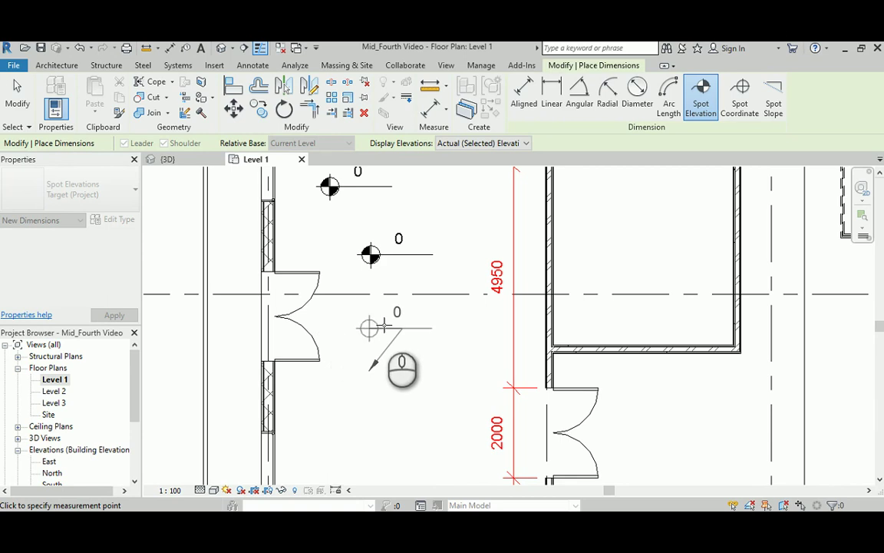
pyautogui.click(467, 325)
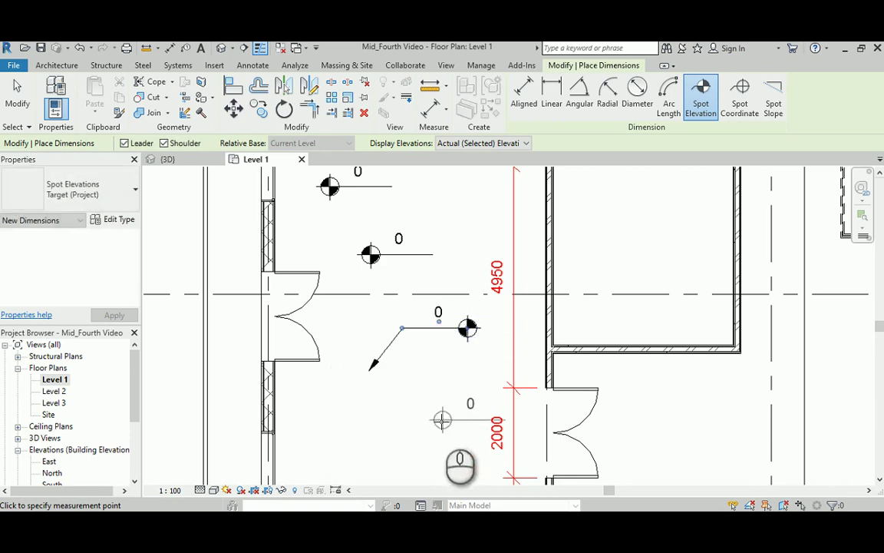
# - Place a Target spot elevation with leader and shoulder on the boundary wall's corner beyond grid 4, near grid A, and end the Spot Elevation command
pyautogui.scroll(-5, 439, 407)
pyautogui.moveTo(366, 270); pyautogui.dragTo(304, 315, button='middle')
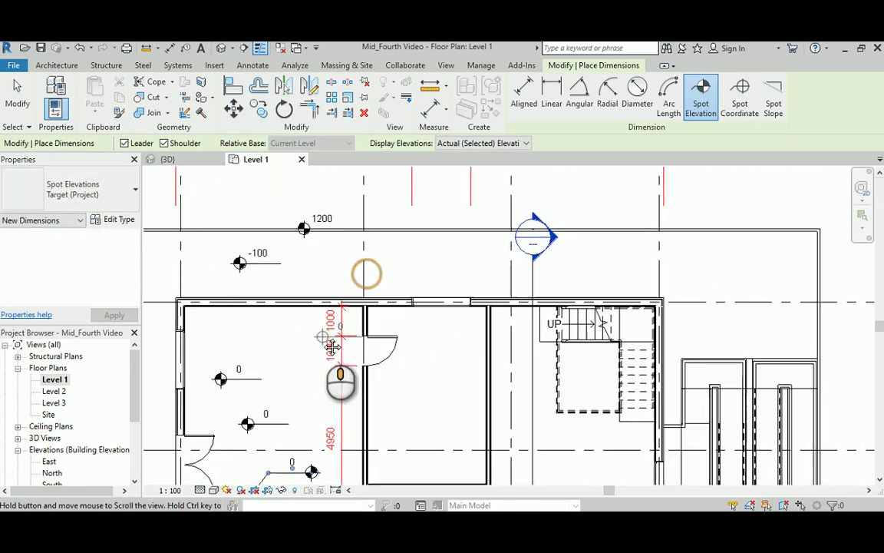
pyautogui.scroll(2, 323, 223)
pyautogui.moveTo(677, 274); pyautogui.dragTo(549, 302, button='middle')
pyautogui.scroll(5, 508, 271)
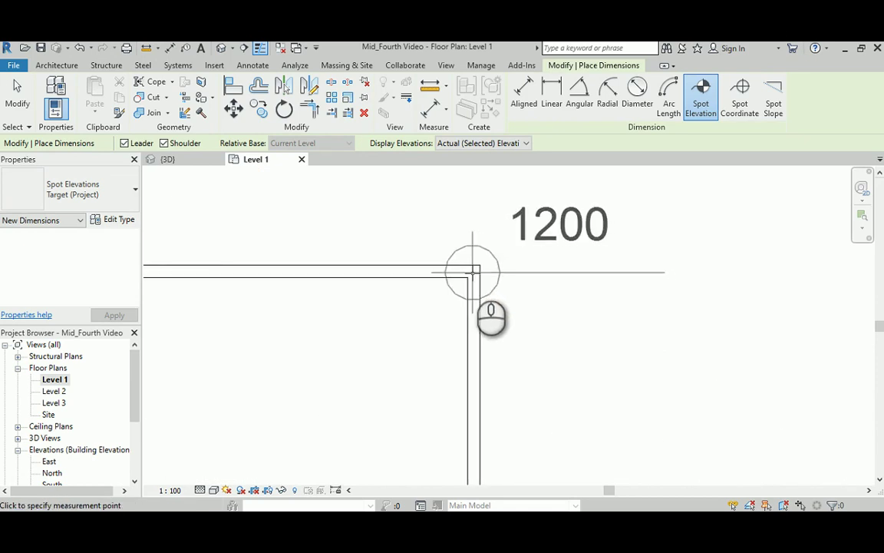
pyautogui.click(473, 272)
pyautogui.scroll(-4, 472, 273)
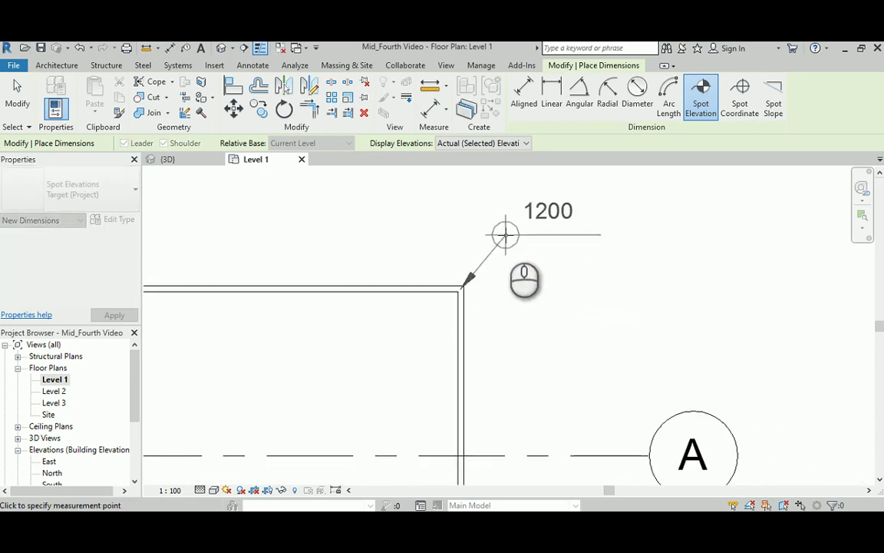
pyautogui.click(506, 235)
pyautogui.click(623, 234)
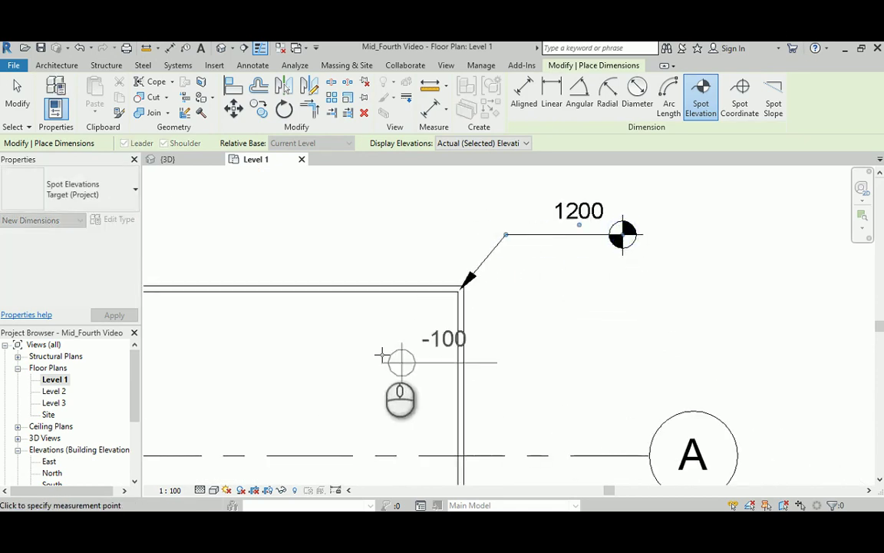
pyautogui.scroll(-4, 381, 354)
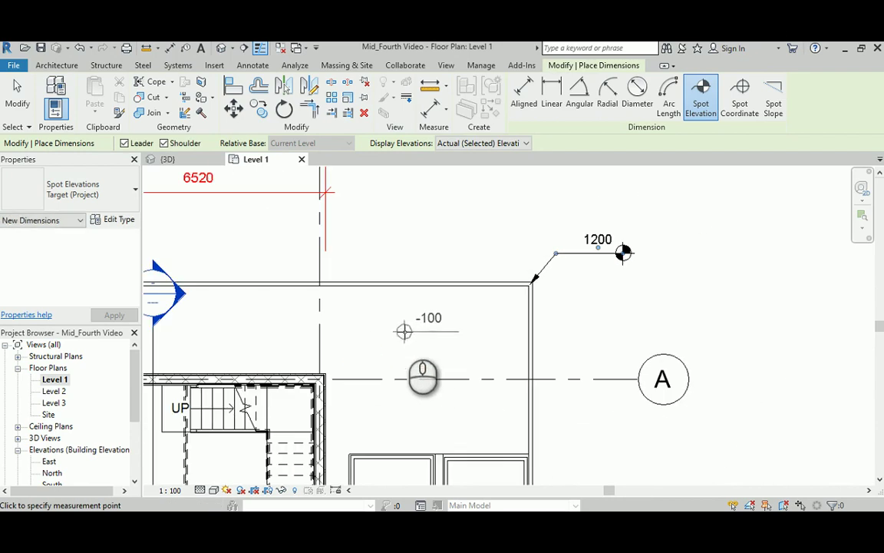
pyautogui.moveTo(408, 331); pyautogui.dragTo(519, 315, button='middle')
pyautogui.rightClick(505, 311)
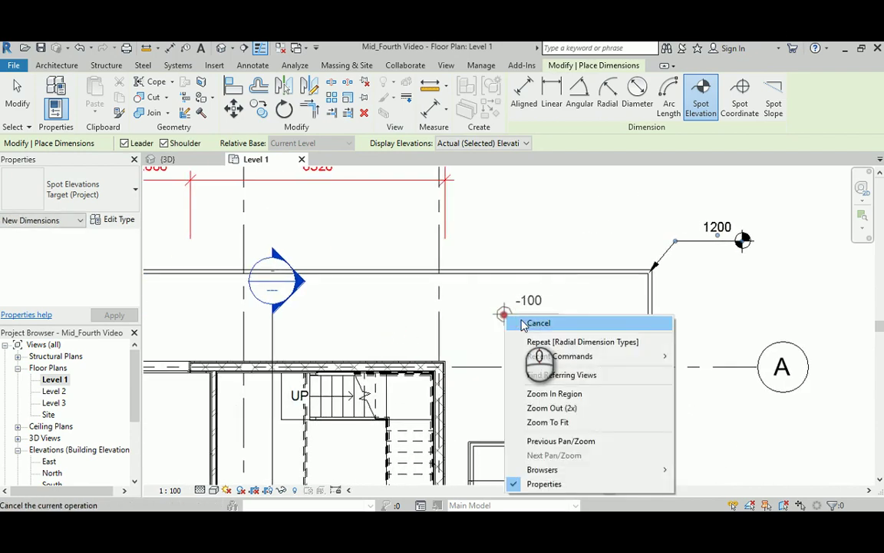
pyautogui.click(516, 313)
pyautogui.moveTo(217, 326); pyautogui.dragTo(506, 256, button='middle')
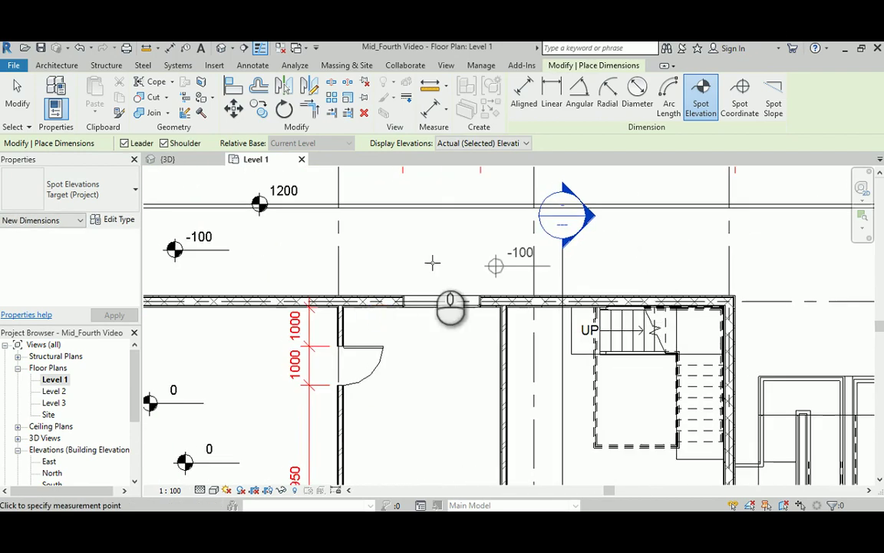
pyautogui.moveTo(290, 257); pyautogui.dragTo(526, 259, button='middle')
pyautogui.rightClick(518, 258)
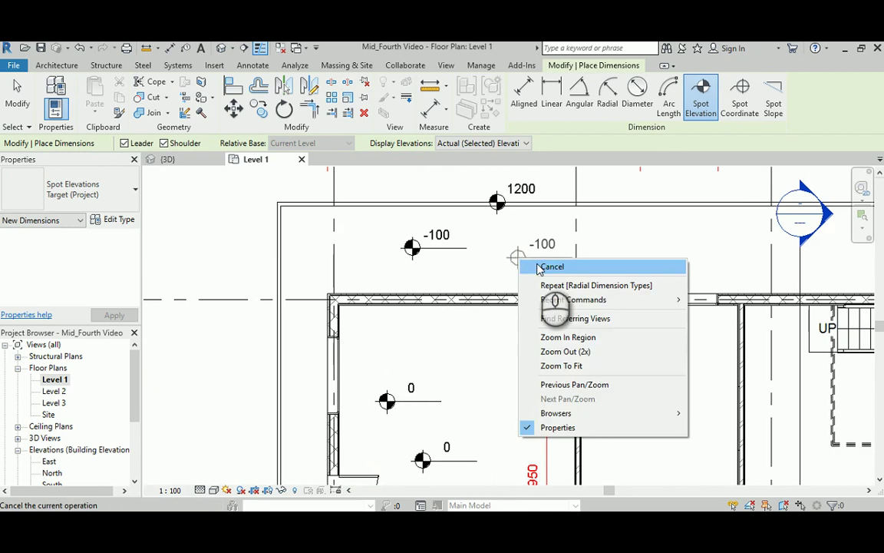
pyautogui.click(551, 267)
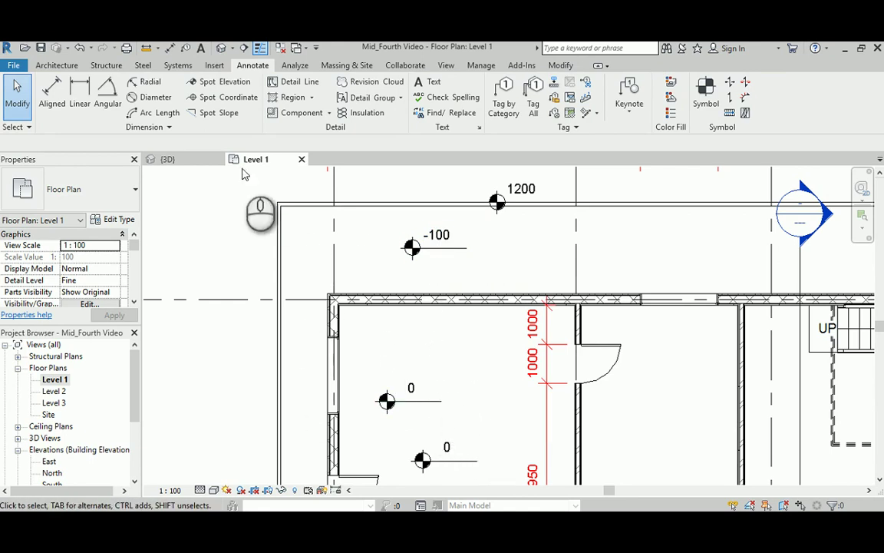
# - Select the outdoor floor slab in the 3D view to check its height offset, return to the Level 1 plan, and clear the selection
pyautogui.click(220, 47)
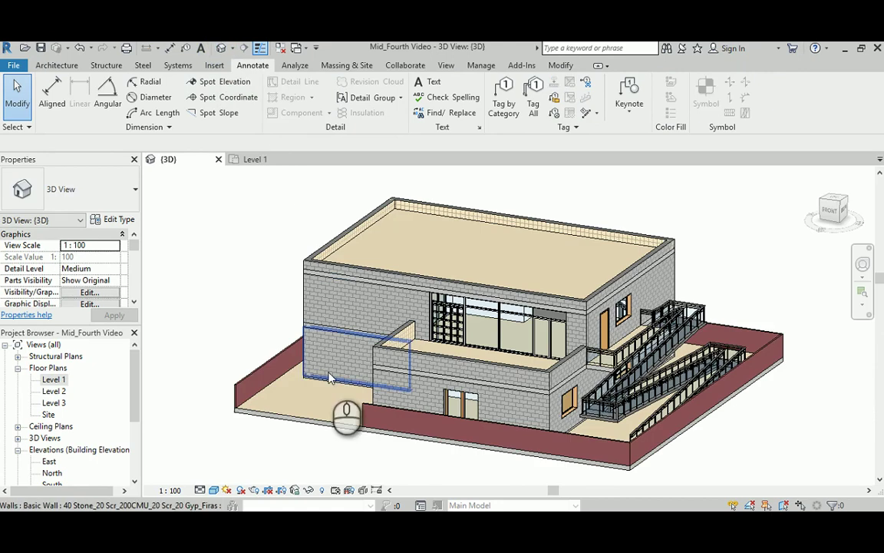
pyautogui.click(304, 421)
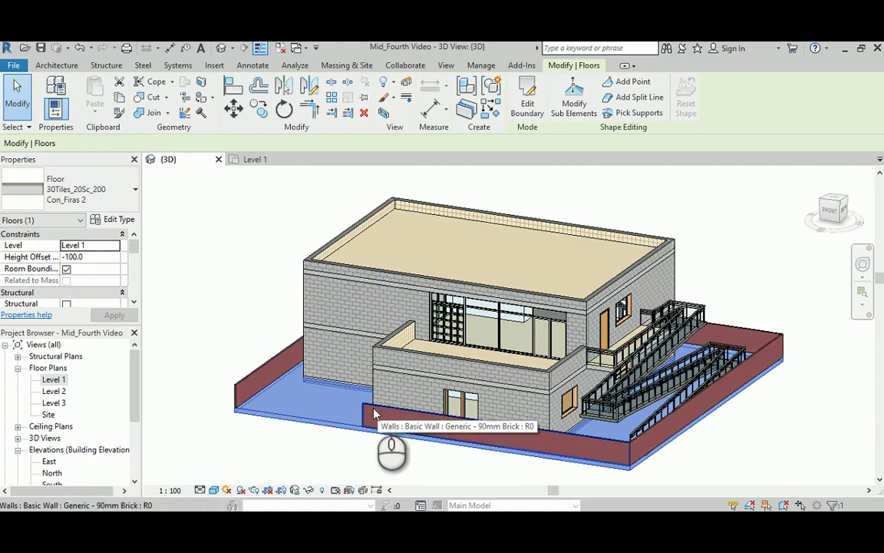
pyautogui.doubleClick(55, 380)
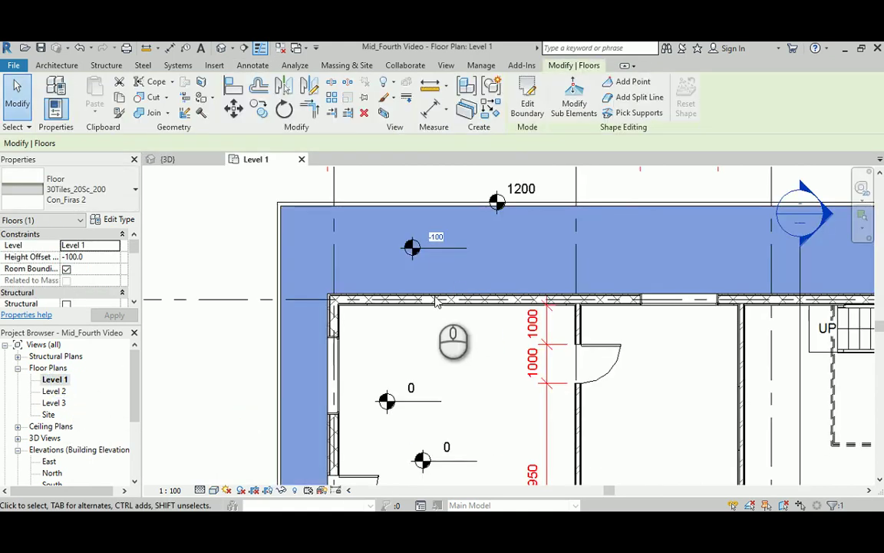
pyautogui.click(191, 241)
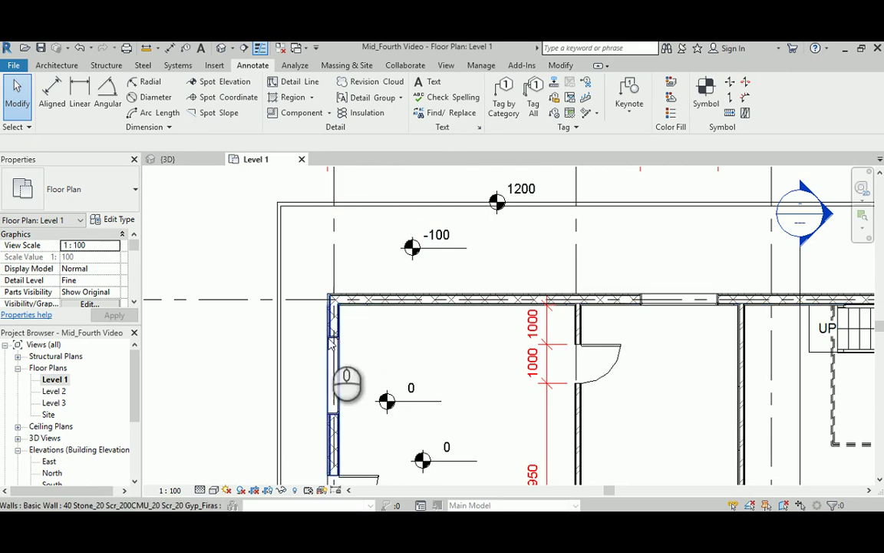
# - Open the East elevation, compare it with the North elevation, and return to the East elevation
pyautogui.doubleClick(49, 461)
pyautogui.moveTo(742, 334); pyautogui.dragTo(654, 307, button='middle')
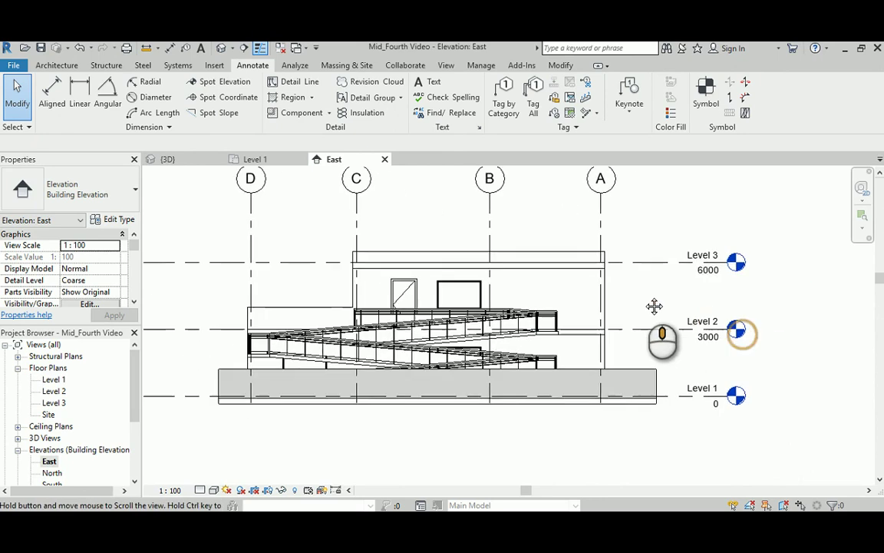
pyautogui.moveTo(498, 223); pyautogui.dragTo(547, 309, button='middle')
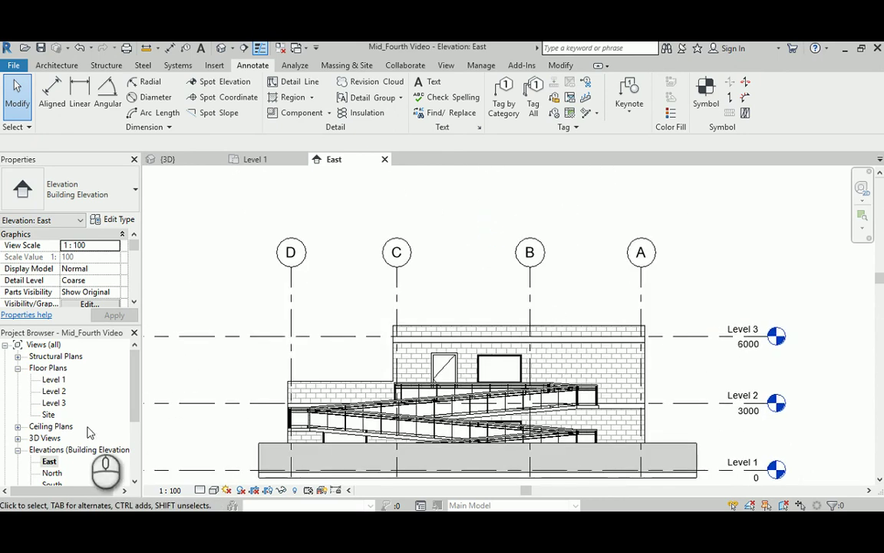
pyautogui.doubleClick(51, 473)
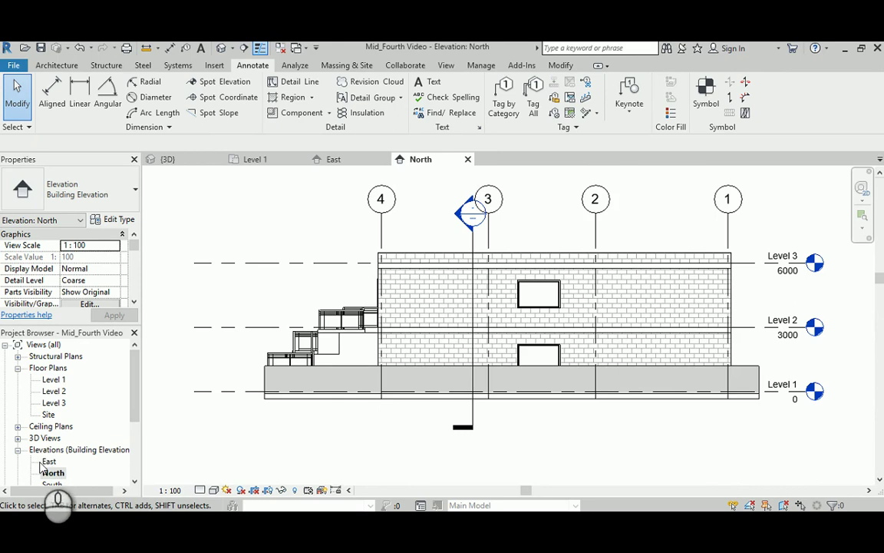
pyautogui.doubleClick(49, 461)
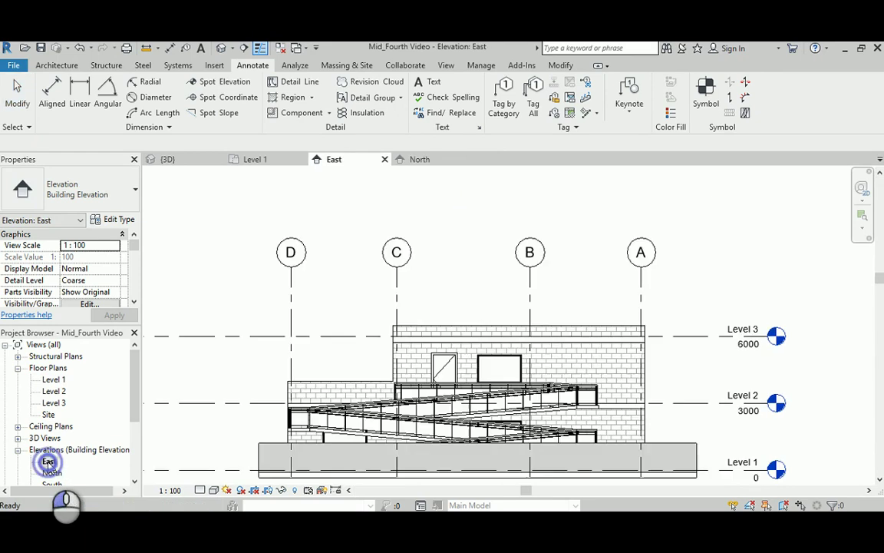
# - Extend the grid heads further above the building and place an aligned dimension chain across grids A, B, C and D below the bubbles
pyautogui.click(640, 283)
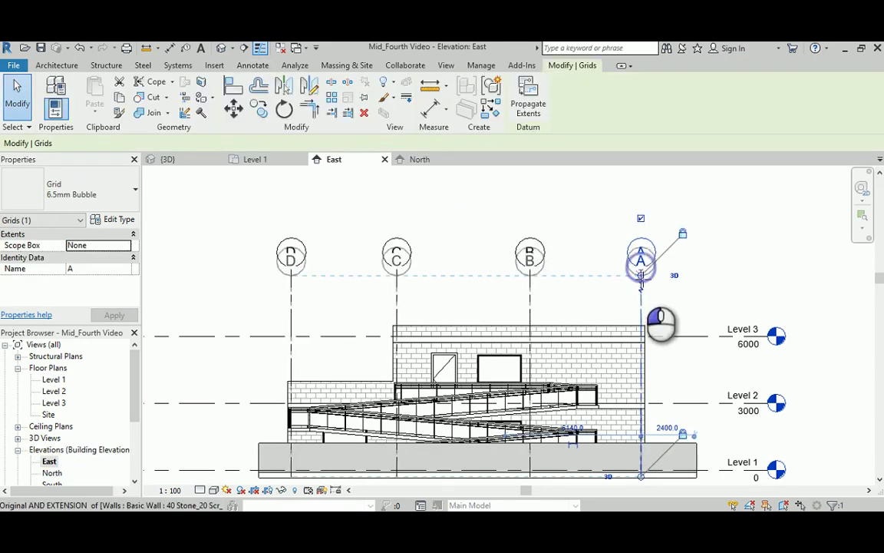
pyautogui.moveTo(641, 268); pyautogui.dragTo(641, 230)
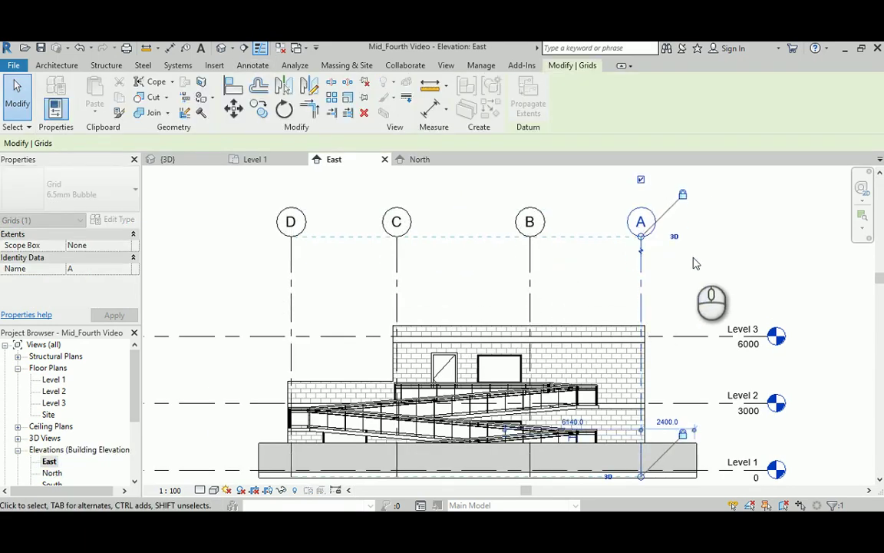
pyautogui.click(252, 65)
pyautogui.click(52, 94)
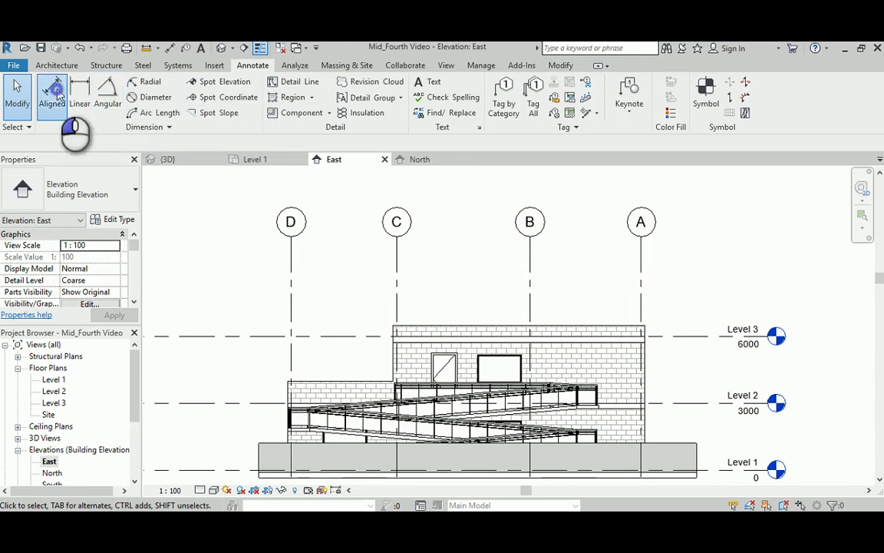
pyautogui.click(641, 254)
pyautogui.click(529, 255)
pyautogui.click(397, 258)
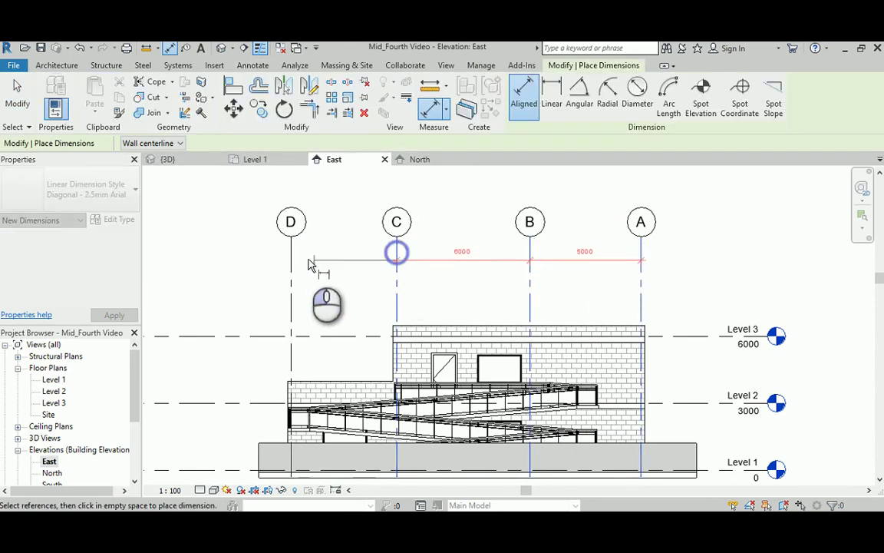
pyautogui.click(291, 259)
pyautogui.click(240, 272)
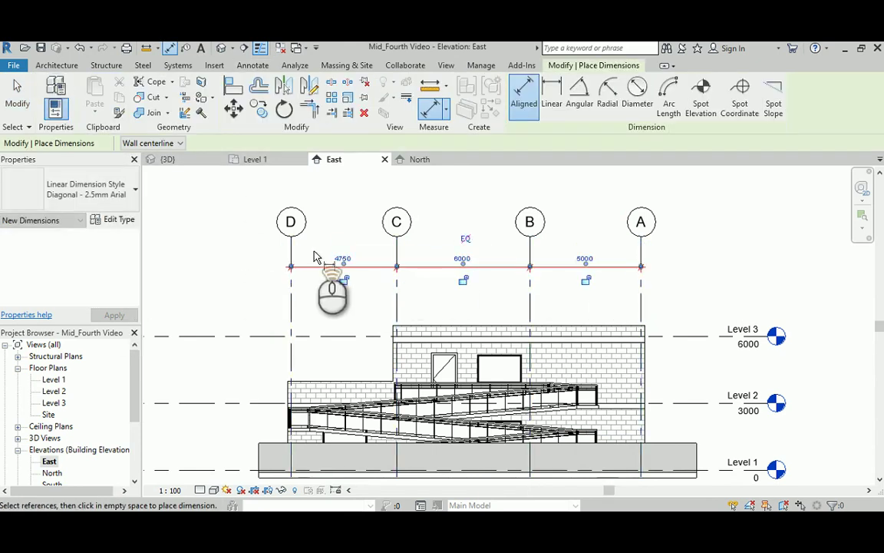
# - Place a vertical aligned dimension chain between Level 1, Level 2 and Level 3, just inside the level heads
pyautogui.scroll(2, 322, 265)
pyautogui.moveTo(489, 323); pyautogui.dragTo(375, 261, button='middle')
pyautogui.scroll(-2, 375, 261)
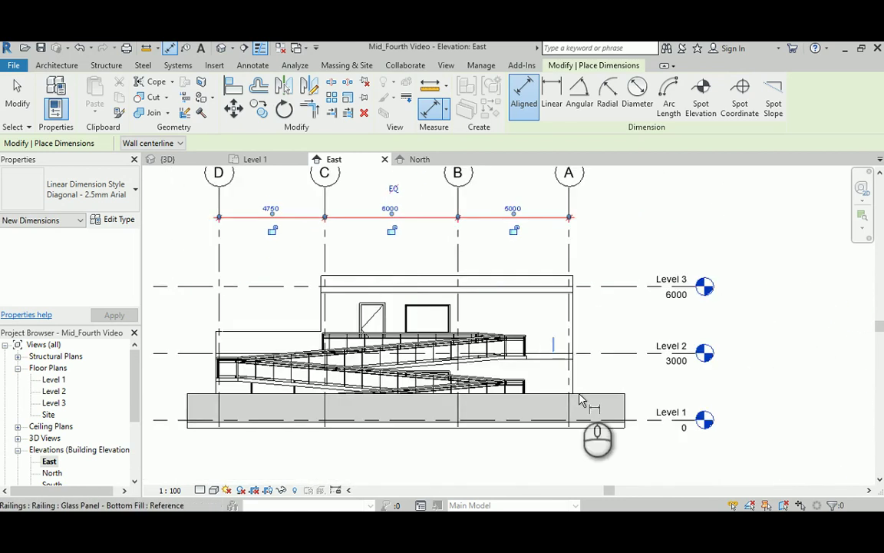
pyautogui.scroll(2, 641, 426)
pyautogui.click(631, 330)
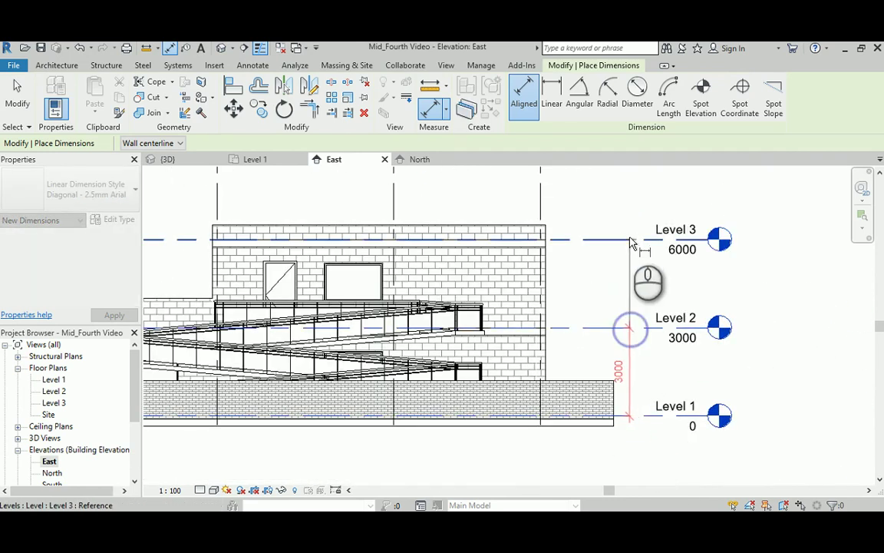
pyautogui.click(629, 238)
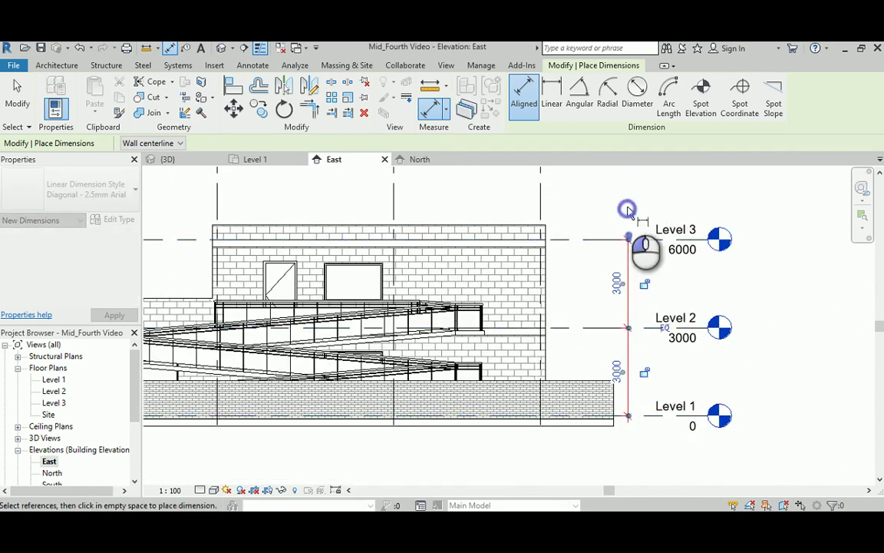
# - Place a vertical dimension chain beside the building from the parapet top through the slab edges, levels and boundary wall top to the wall base
pyautogui.click(527, 239)
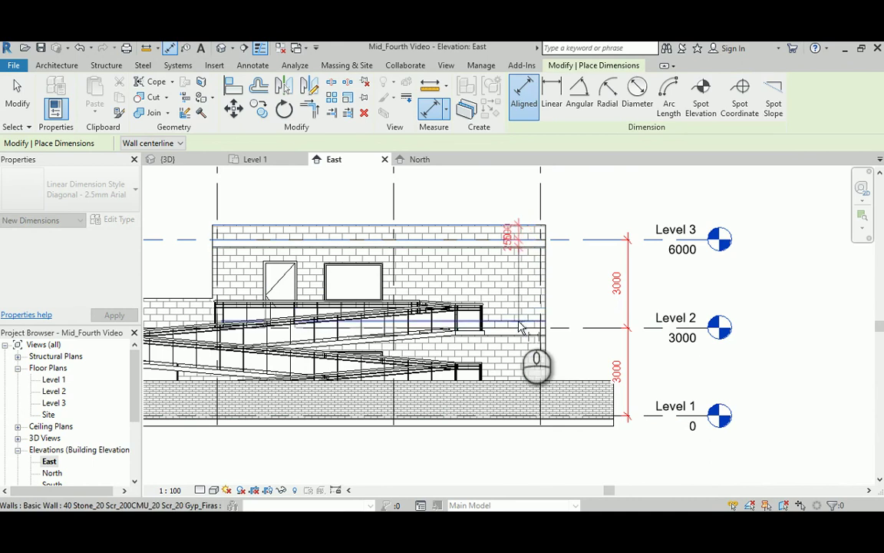
pyautogui.click(521, 329)
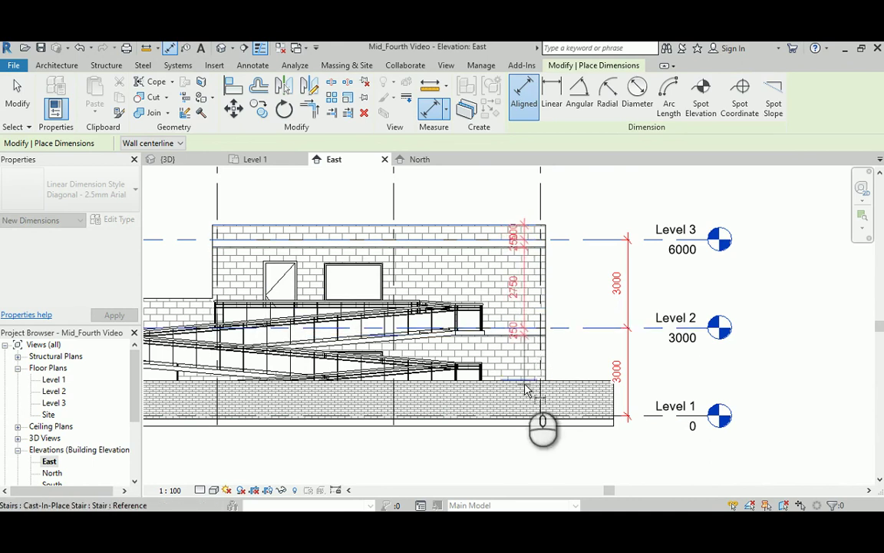
pyautogui.scroll(2, 589, 390)
pyautogui.click(574, 382)
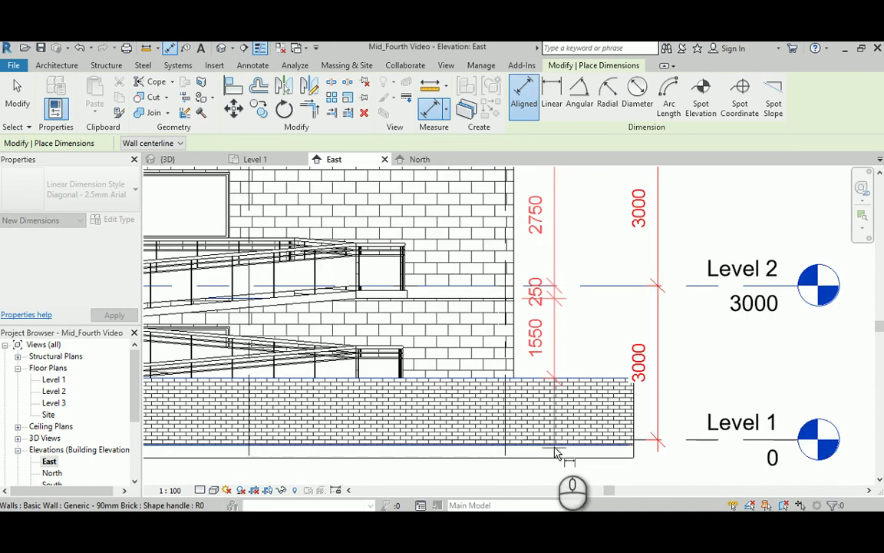
pyautogui.click(559, 461)
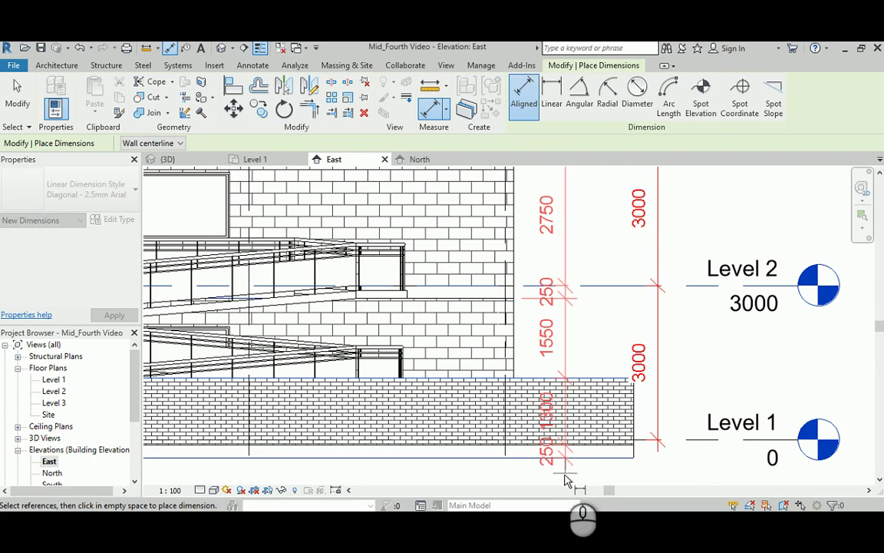
pyautogui.moveTo(575, 468); pyautogui.dragTo(591, 229, button='middle')
# - Dimension the upper storey's overall width between its outer wall faces, place it above the parapet, and end the Aligned dimension command
pyautogui.hscroll(-5, 614, 274)
pyautogui.scroll(-1, 334, 257)
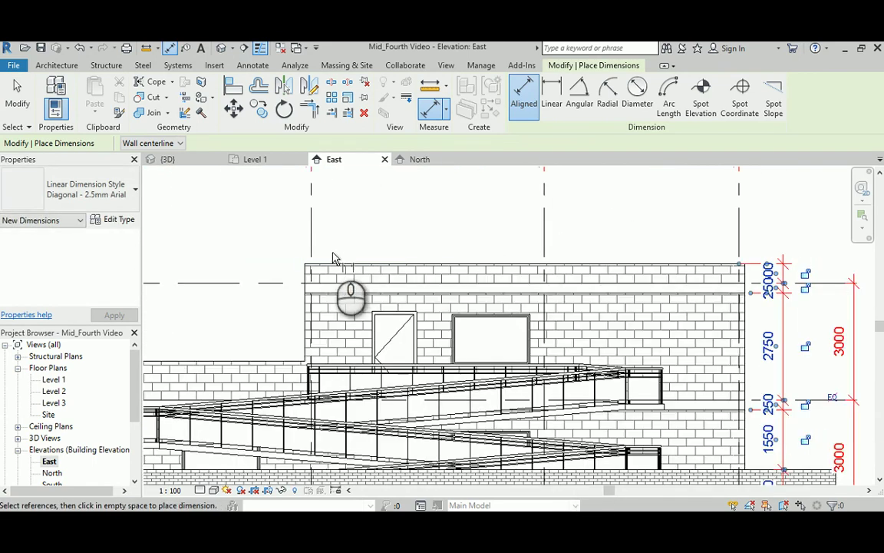
pyautogui.click(304, 281)
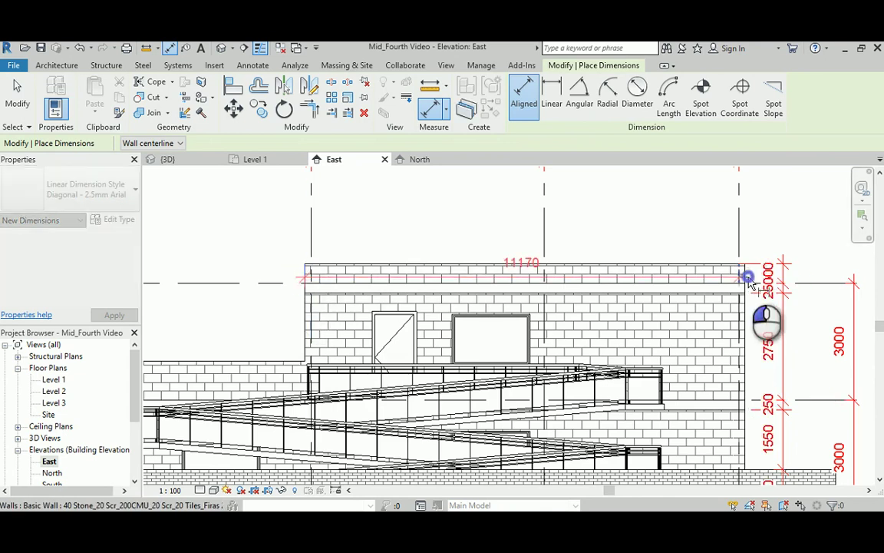
pyautogui.press('Escape')
pyautogui.click(305, 271)
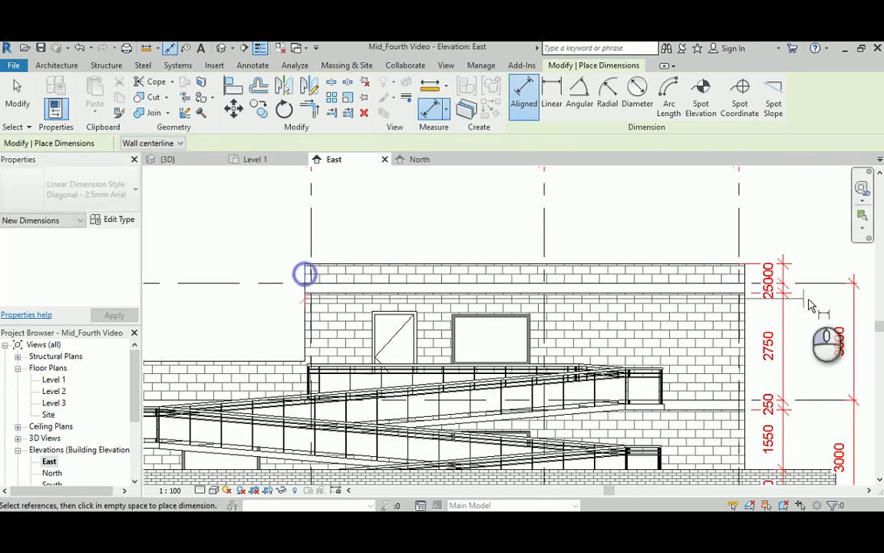
pyautogui.click(743, 267)
pyautogui.click(671, 241)
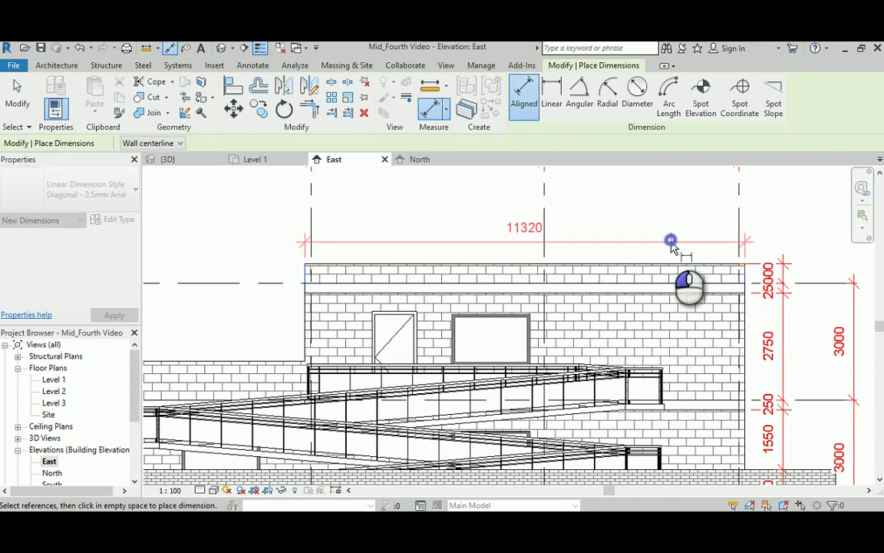
pyautogui.press('Escape')
pyautogui.press('Escape')
# - Move the upper storey's overall width dimension slightly higher, closer to the grid dimension chain, and clear the selection
pyautogui.scroll(-1, 606, 250)
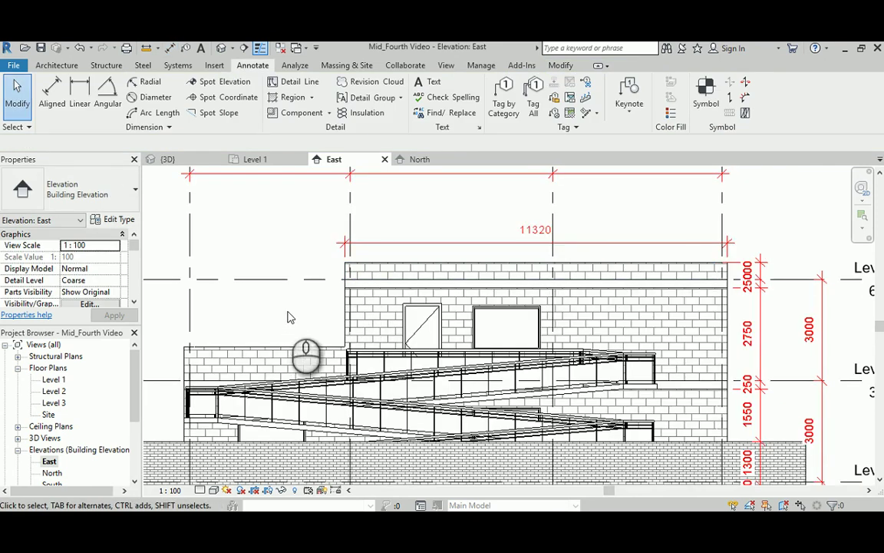
pyautogui.moveTo(330, 326); pyautogui.dragTo(320, 213, button='middle')
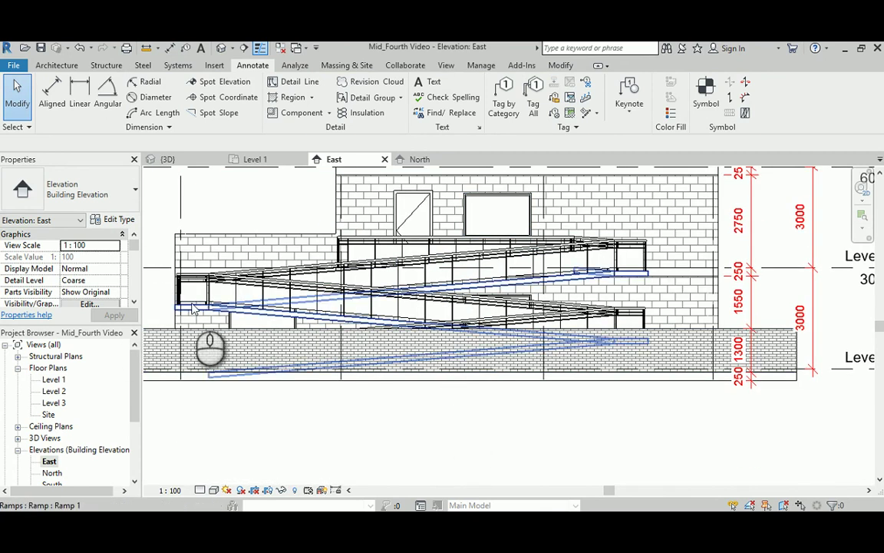
pyautogui.scroll(-5, 335, 319)
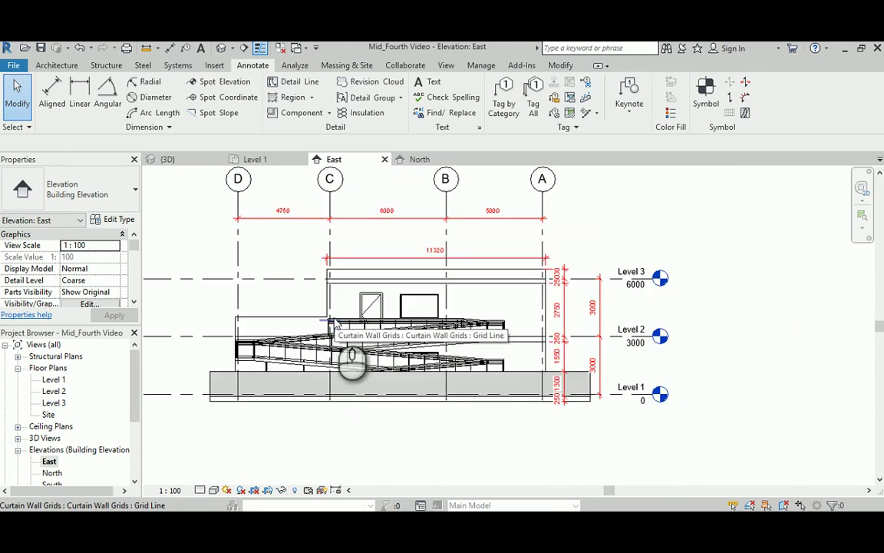
pyautogui.moveTo(310, 288); pyautogui.dragTo(322, 299, button='middle')
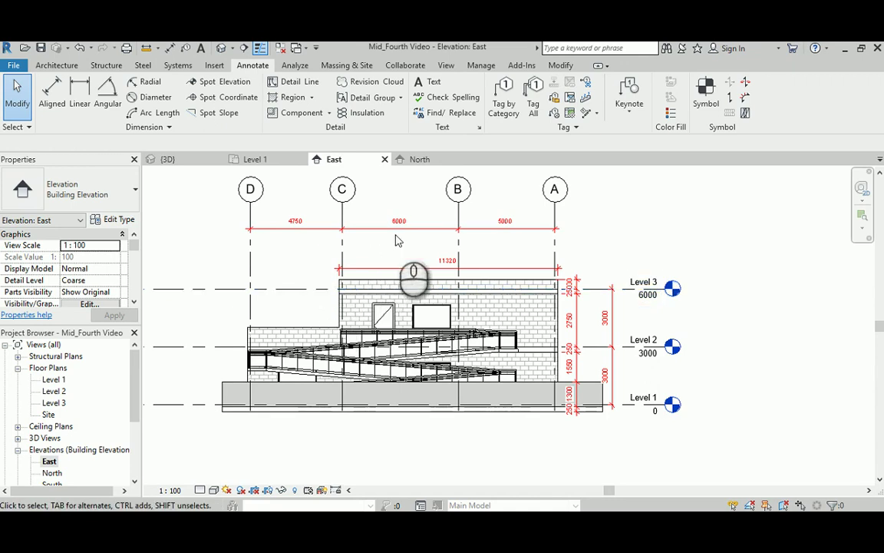
pyautogui.click(377, 268)
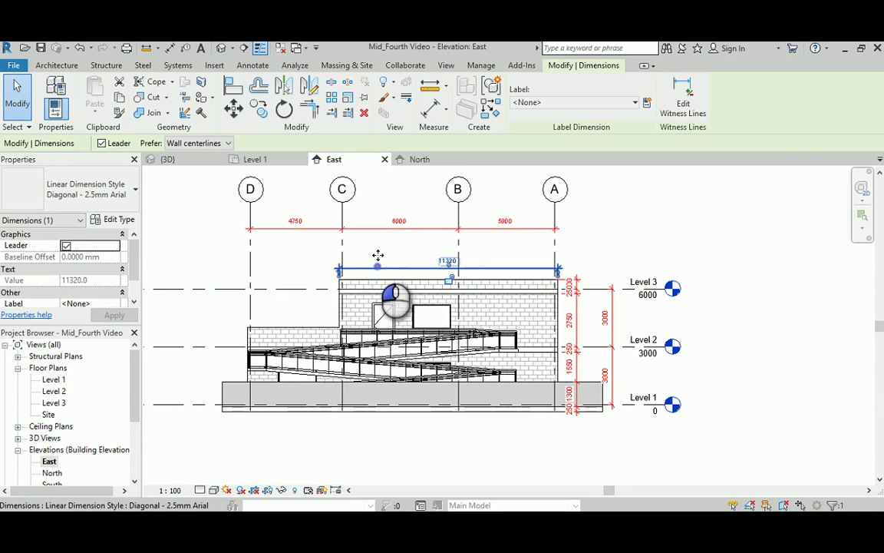
pyautogui.scroll(2, 376, 253)
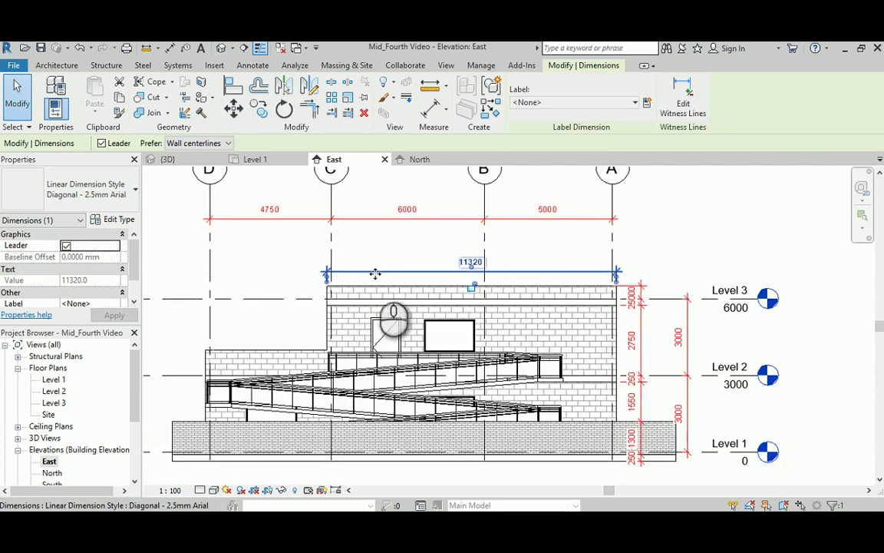
pyautogui.moveTo(374, 261); pyautogui.dragTo(375, 248)
pyautogui.click(301, 251)
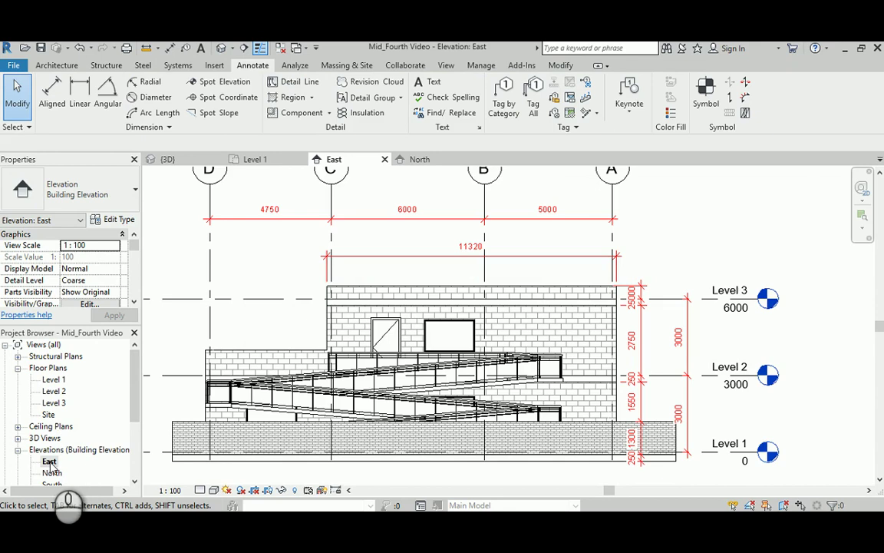
pyautogui.moveTo(410, 281); pyautogui.dragTo(449, 297, button='middle')
pyautogui.scroll(-1, 449, 297)
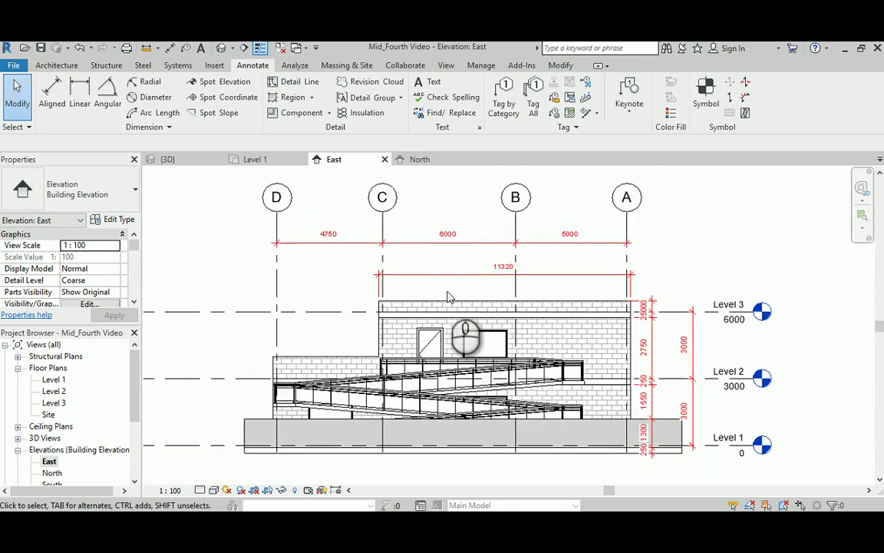